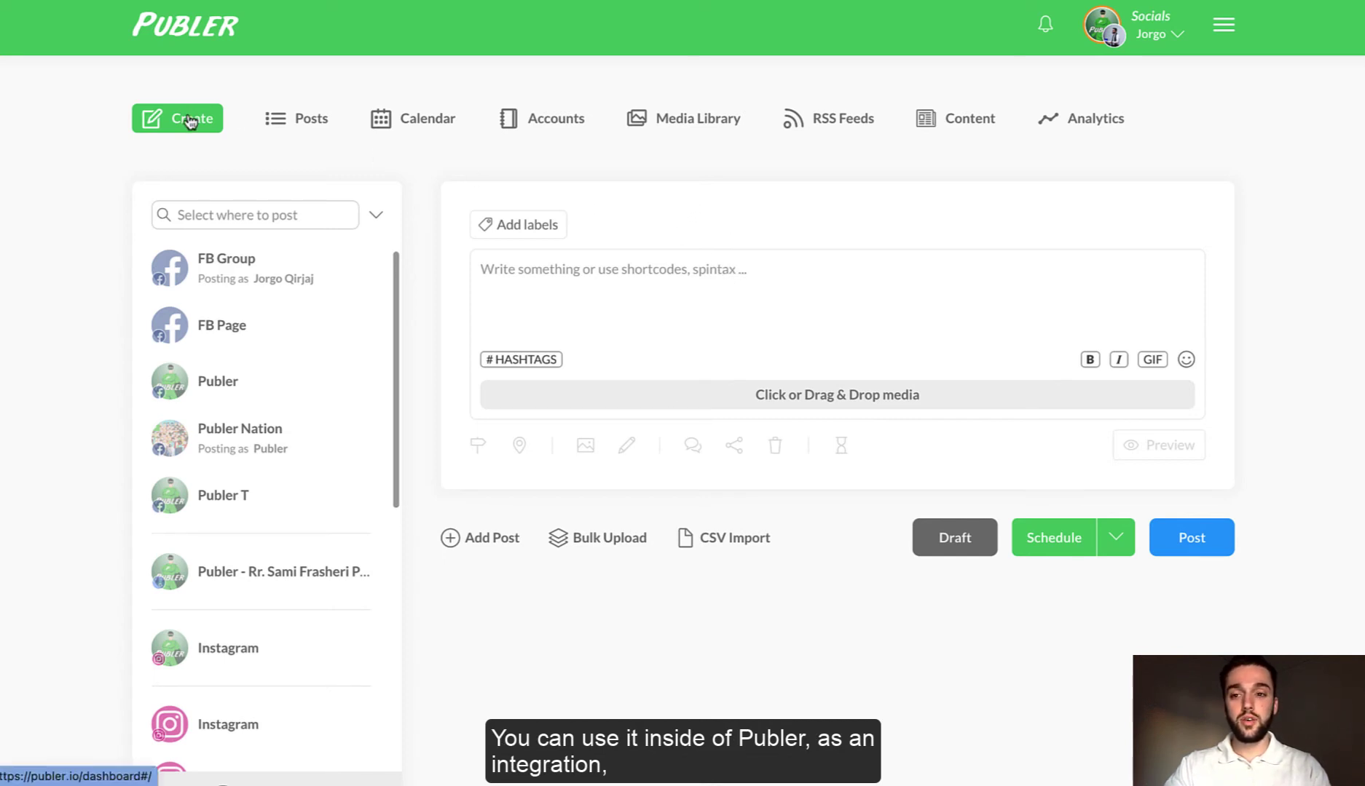
# - Preview the Attach Media dialog, then switch to the Media Library and its Add media options
pyautogui.click(784, 391)
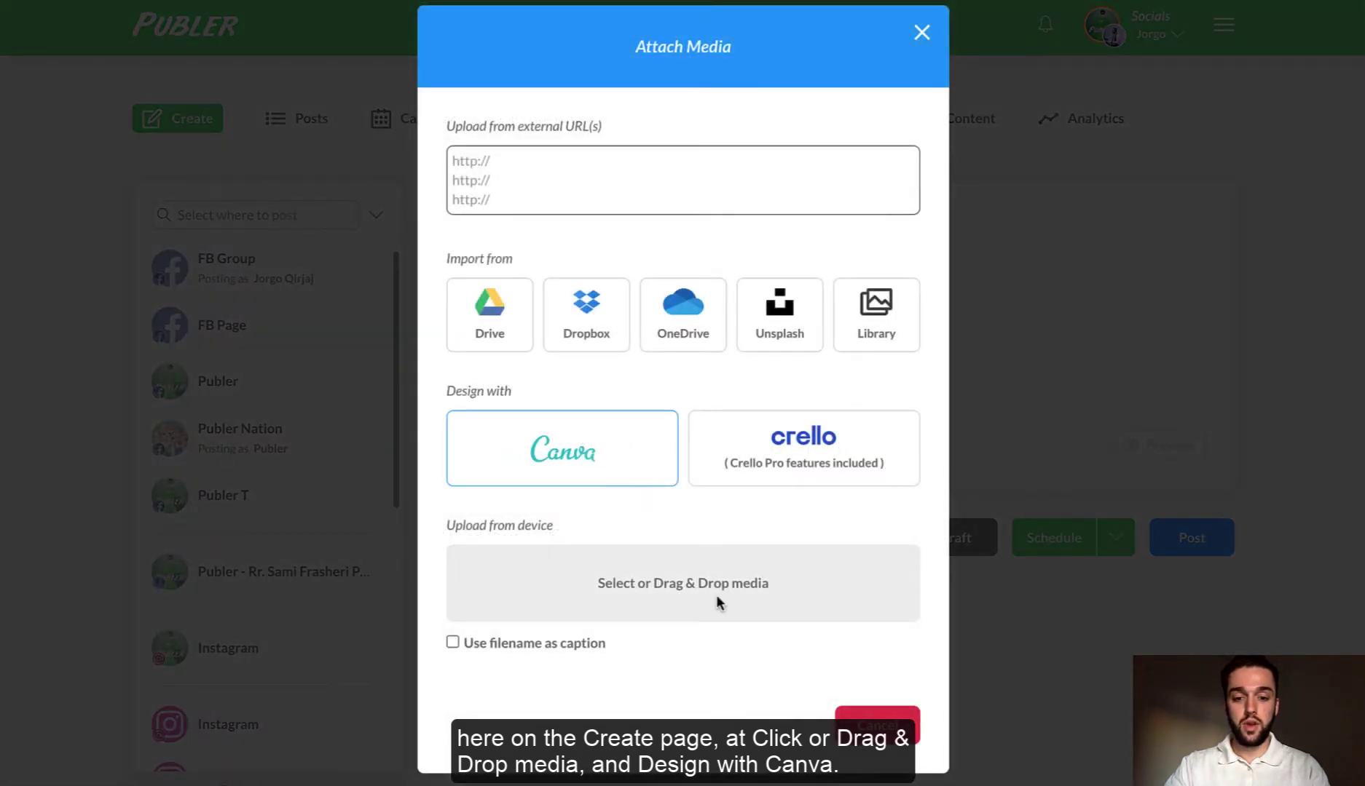
pyautogui.click(874, 718)
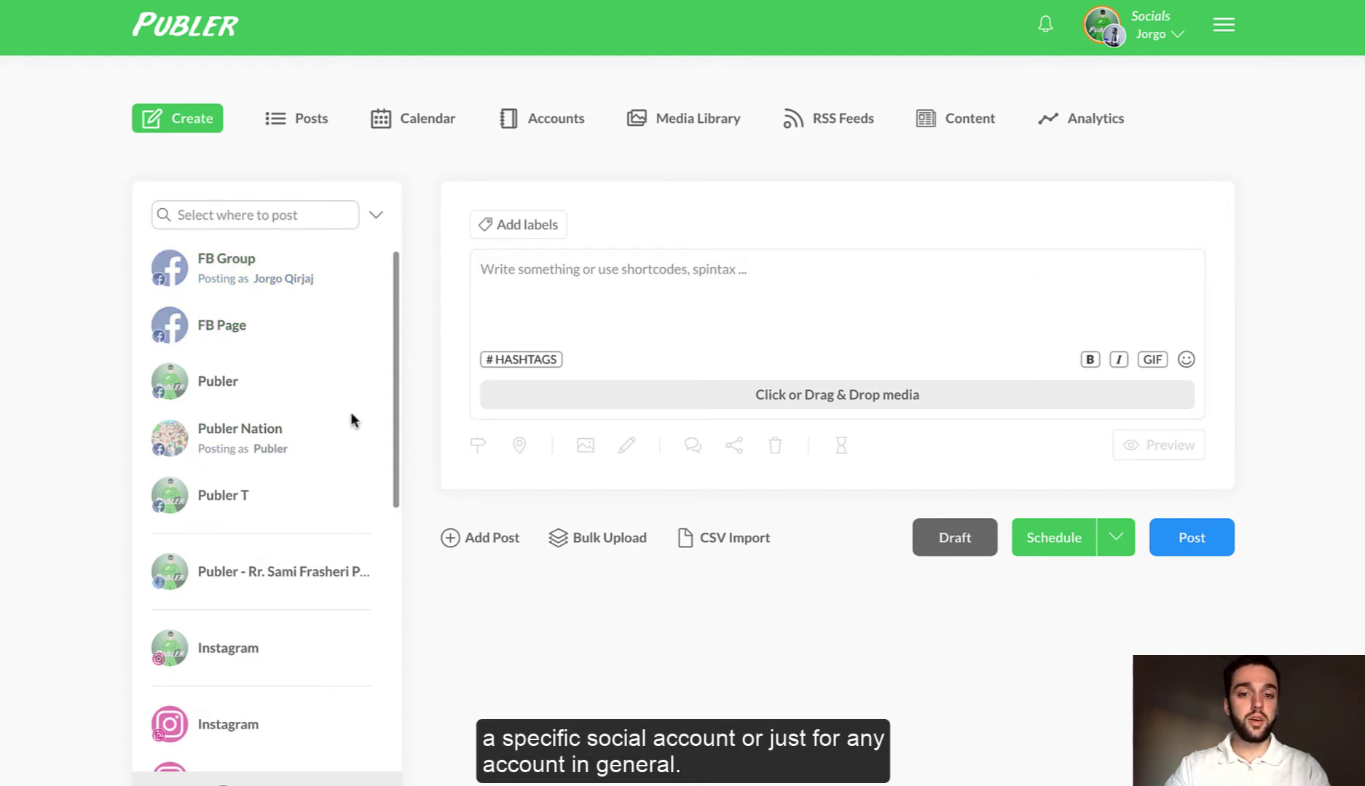
pyautogui.click(671, 130)
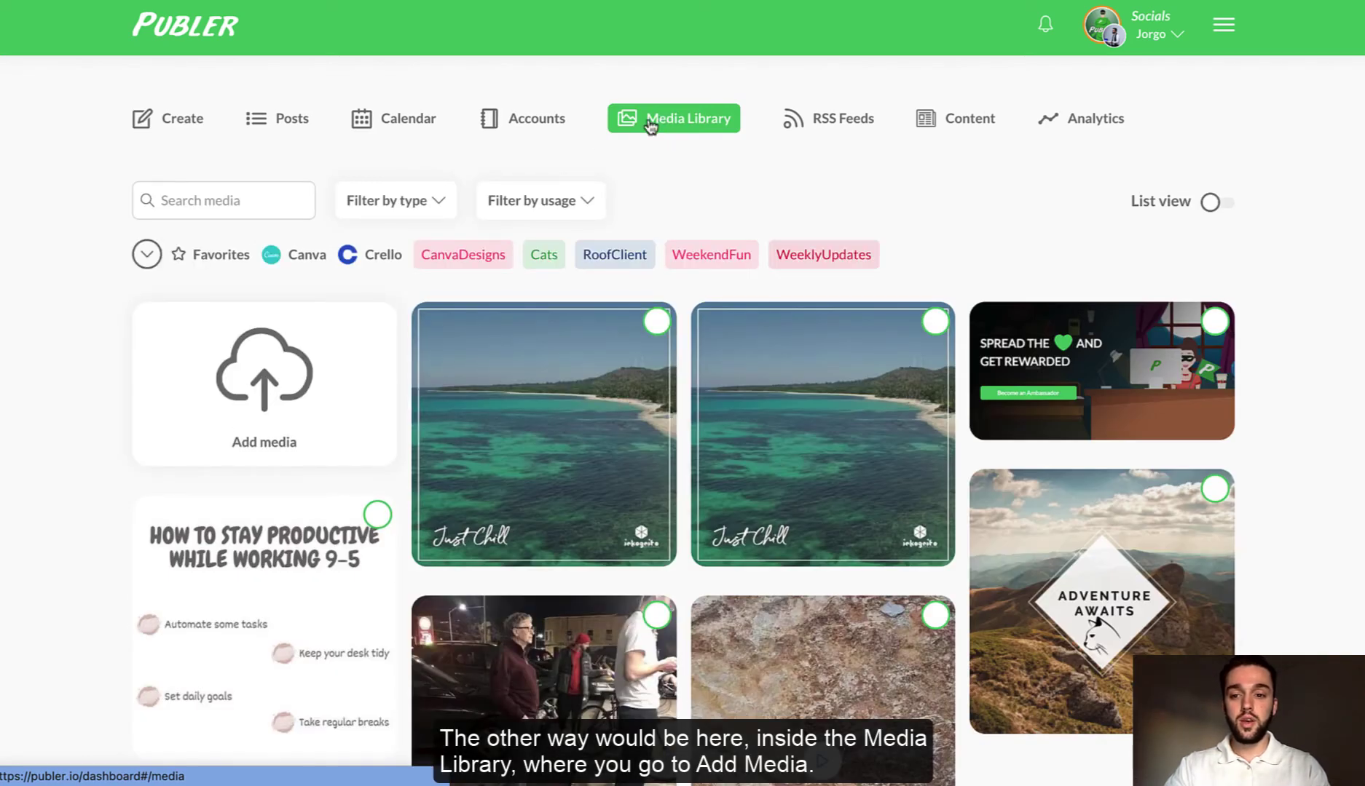
pyautogui.click(270, 377)
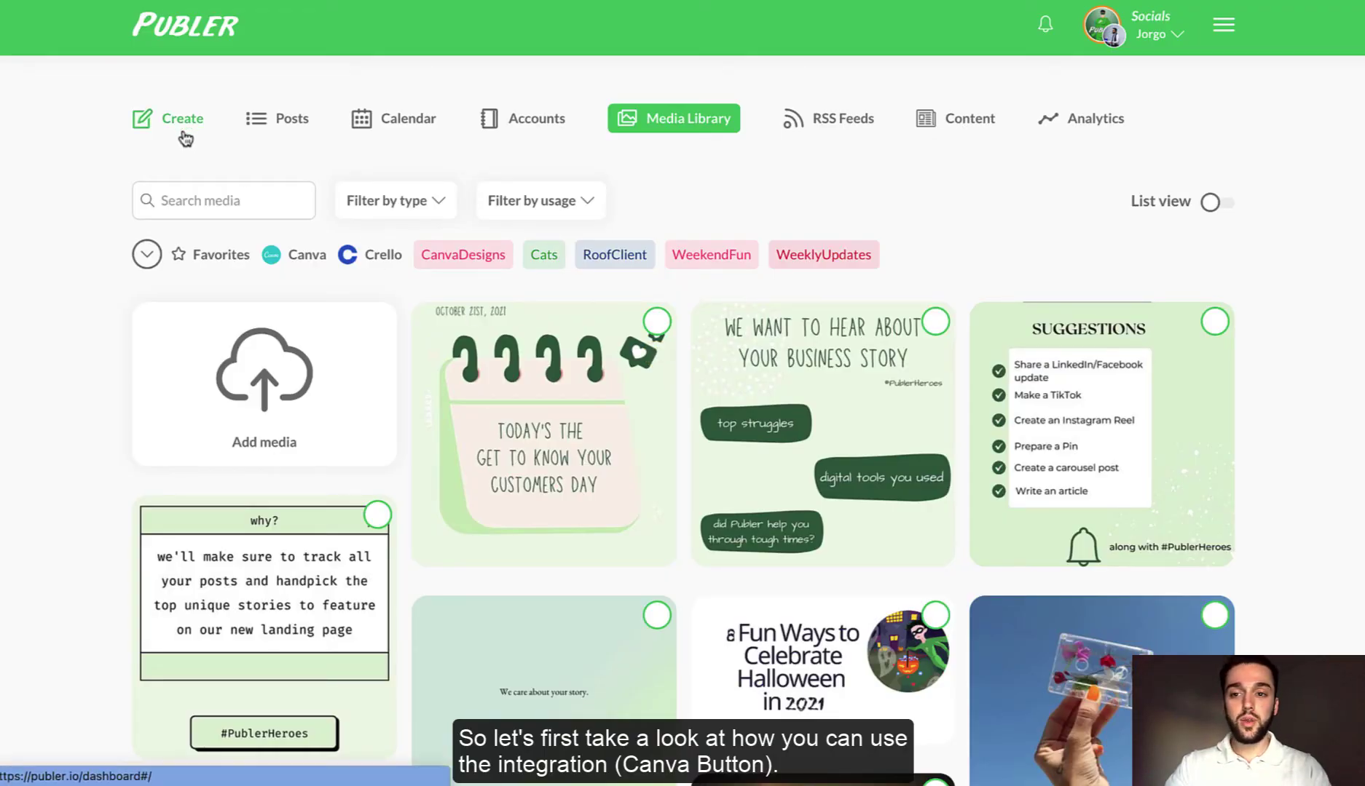
# - Back in the composer, preview the Canva design types in Attach Media, then cancel
pyautogui.click(182, 122)
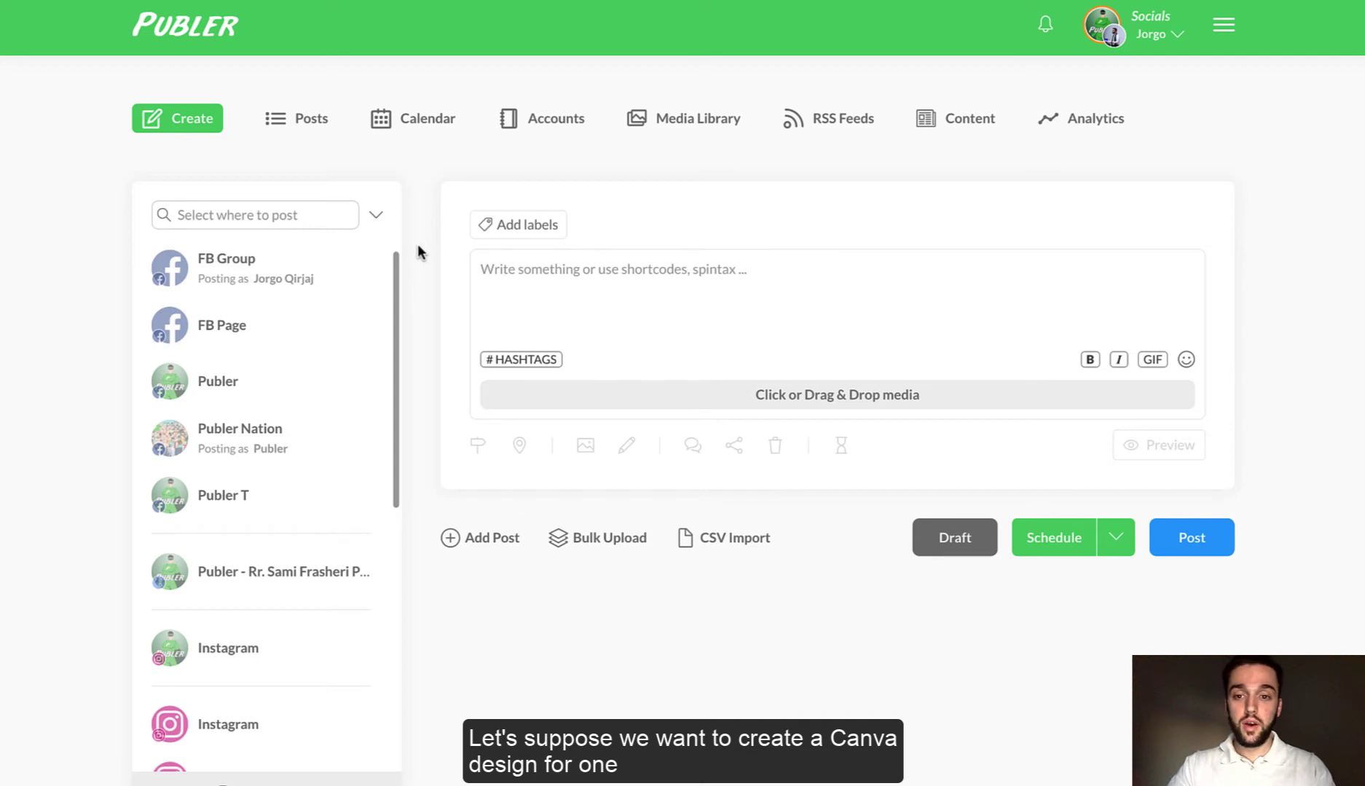
pyautogui.scroll(-4, 261, 288)
pyautogui.scroll(3, 260, 287)
pyautogui.scroll(2, 262, 291)
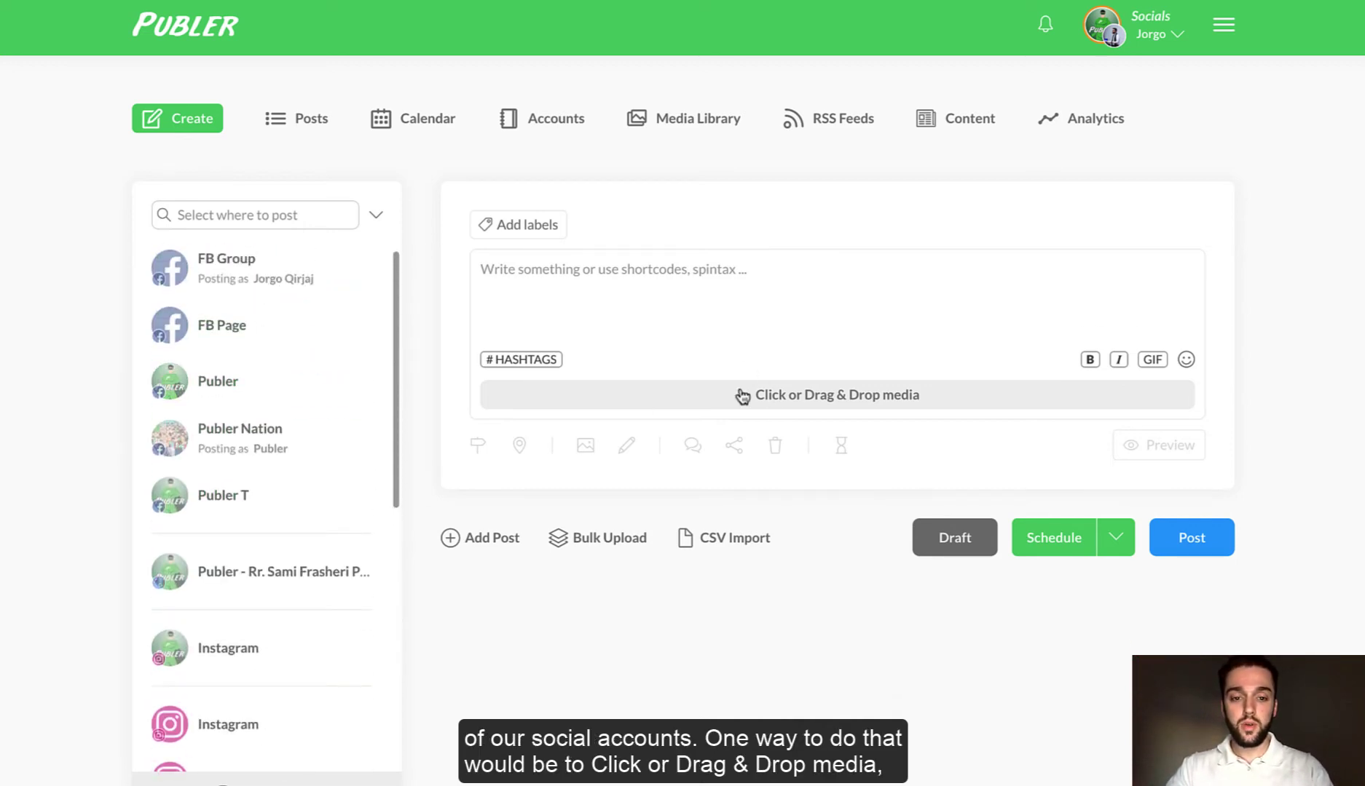
pyautogui.click(742, 395)
pyautogui.click(522, 449)
pyautogui.click(667, 402)
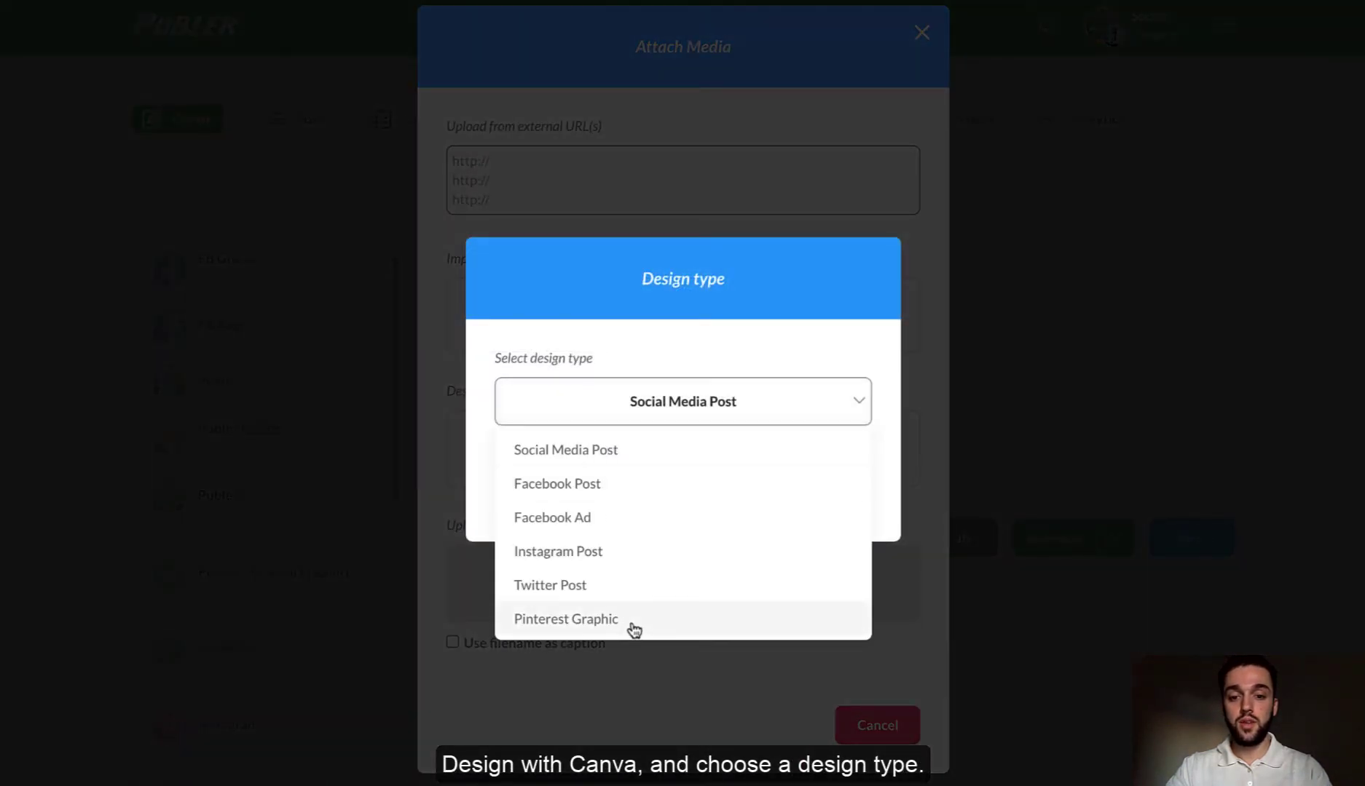
pyautogui.click(746, 386)
pyautogui.click(736, 495)
pyautogui.click(280, 305)
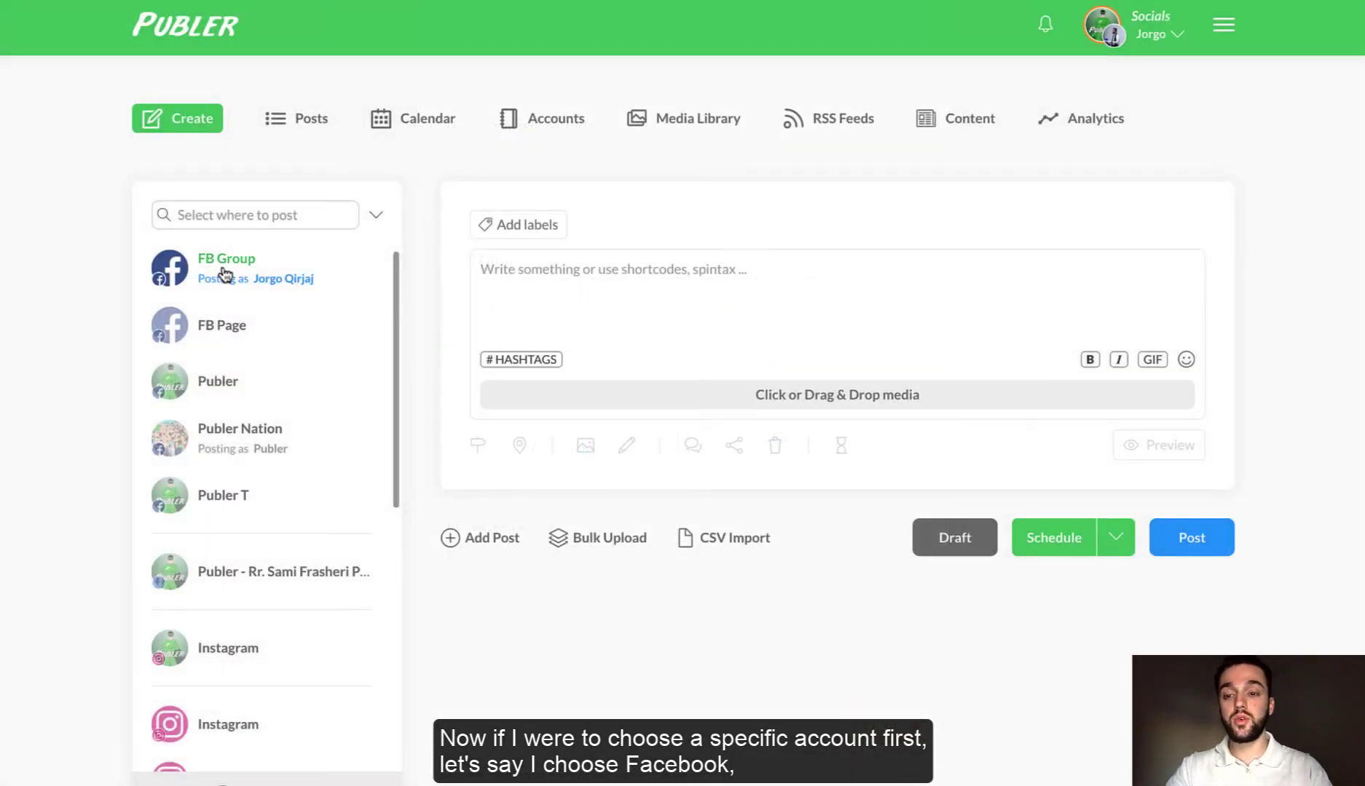
# - Select FB Group and start a Canva design with Facebook Post as the type
pyautogui.click(225, 274)
pyautogui.click(743, 394)
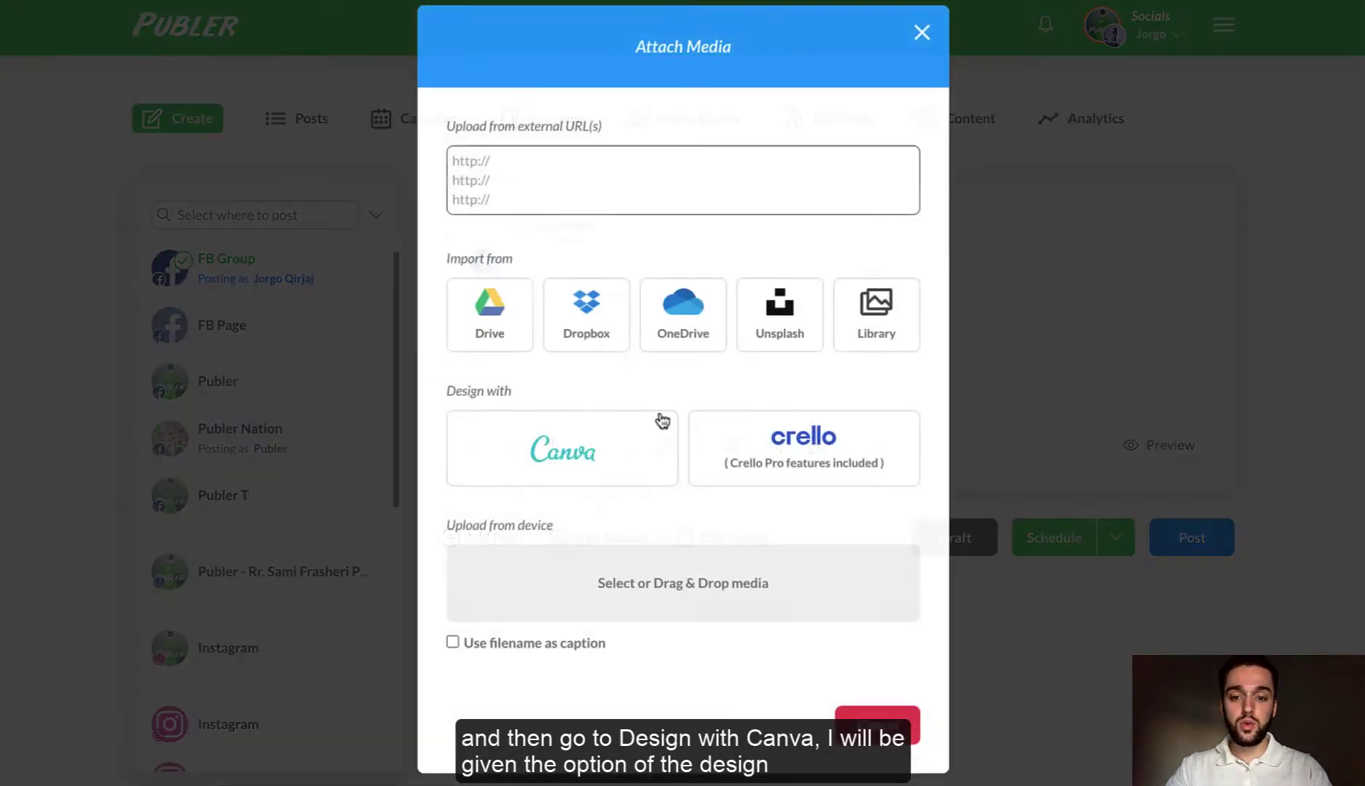
pyautogui.click(550, 430)
pyautogui.click(657, 401)
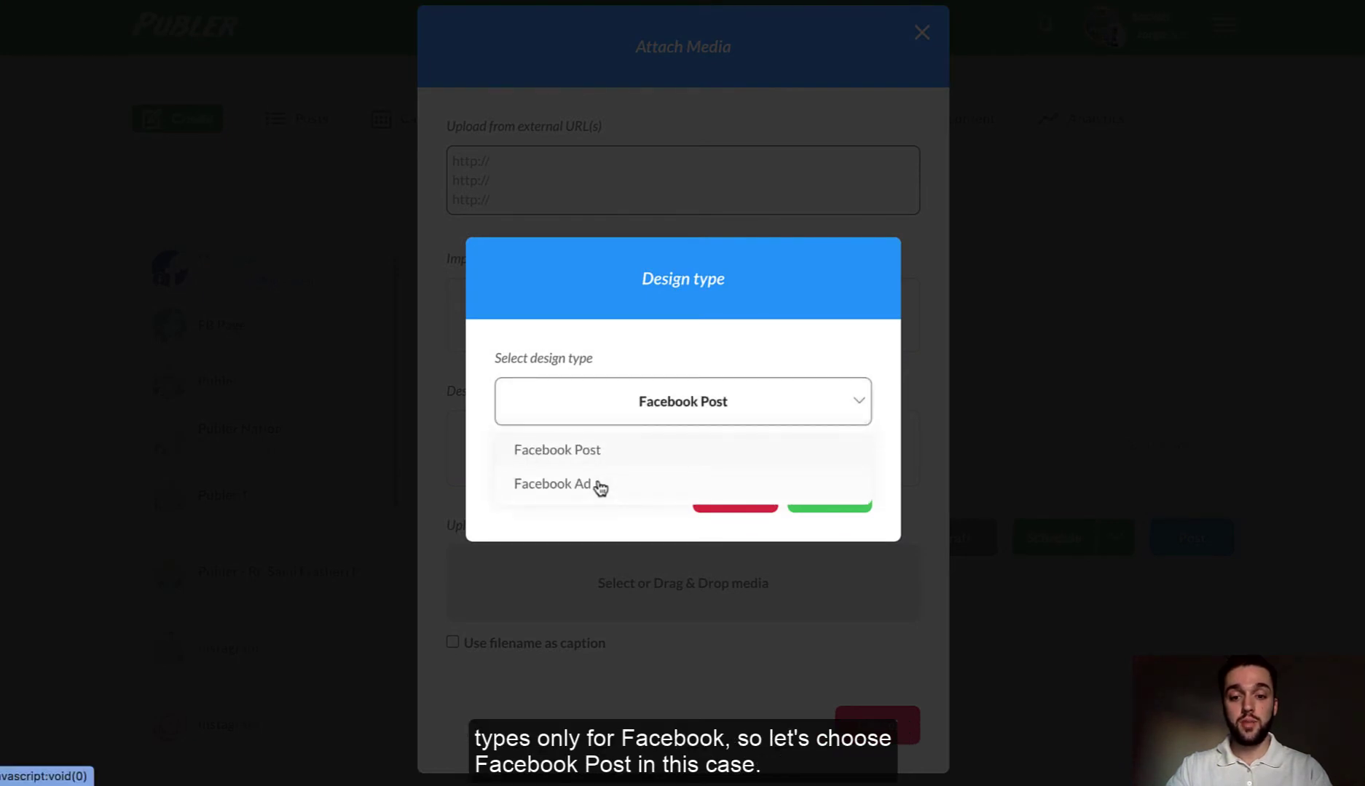
pyautogui.click(668, 450)
pyautogui.click(843, 497)
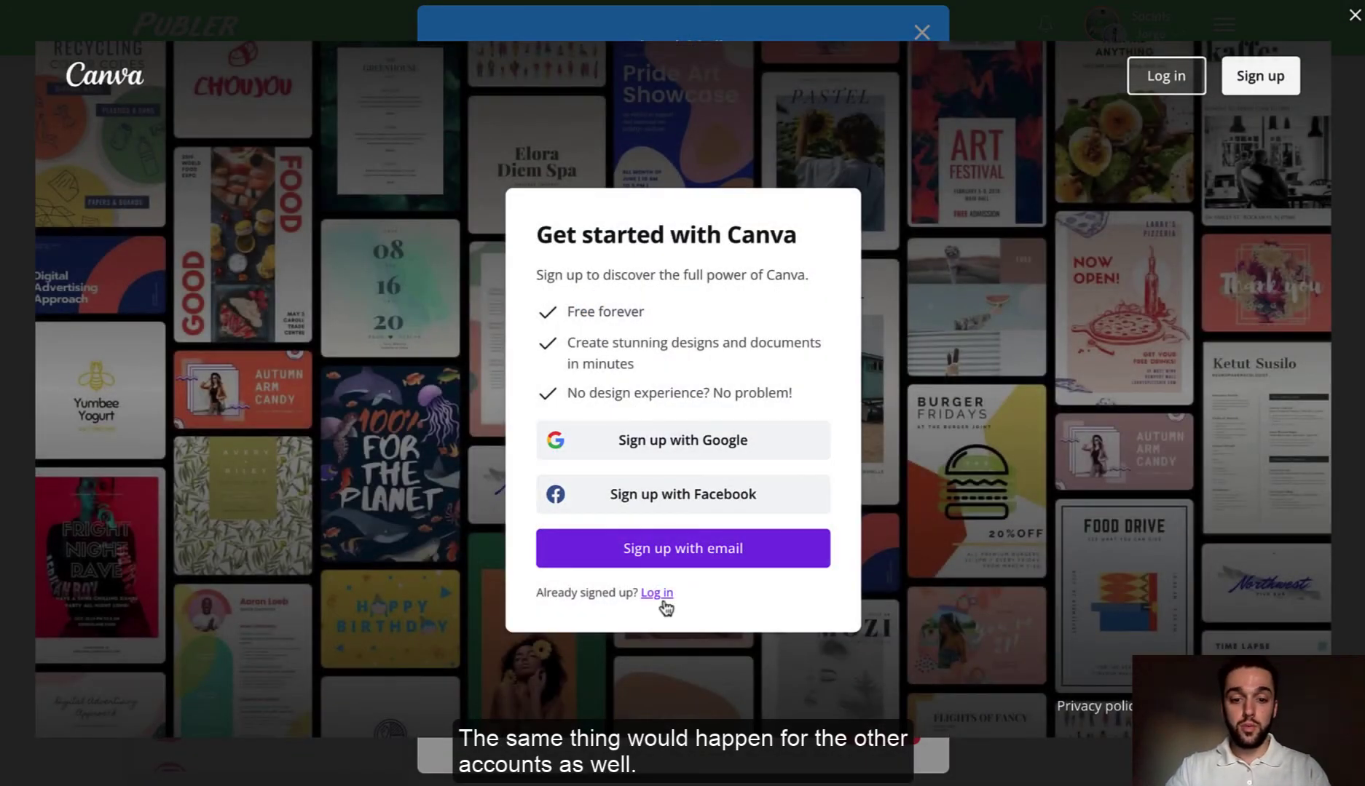
# - Log in to Canva with the saved account and browse the Facebook Post templates
pyautogui.click(656, 594)
pyautogui.click(614, 542)
pyautogui.press('Return')
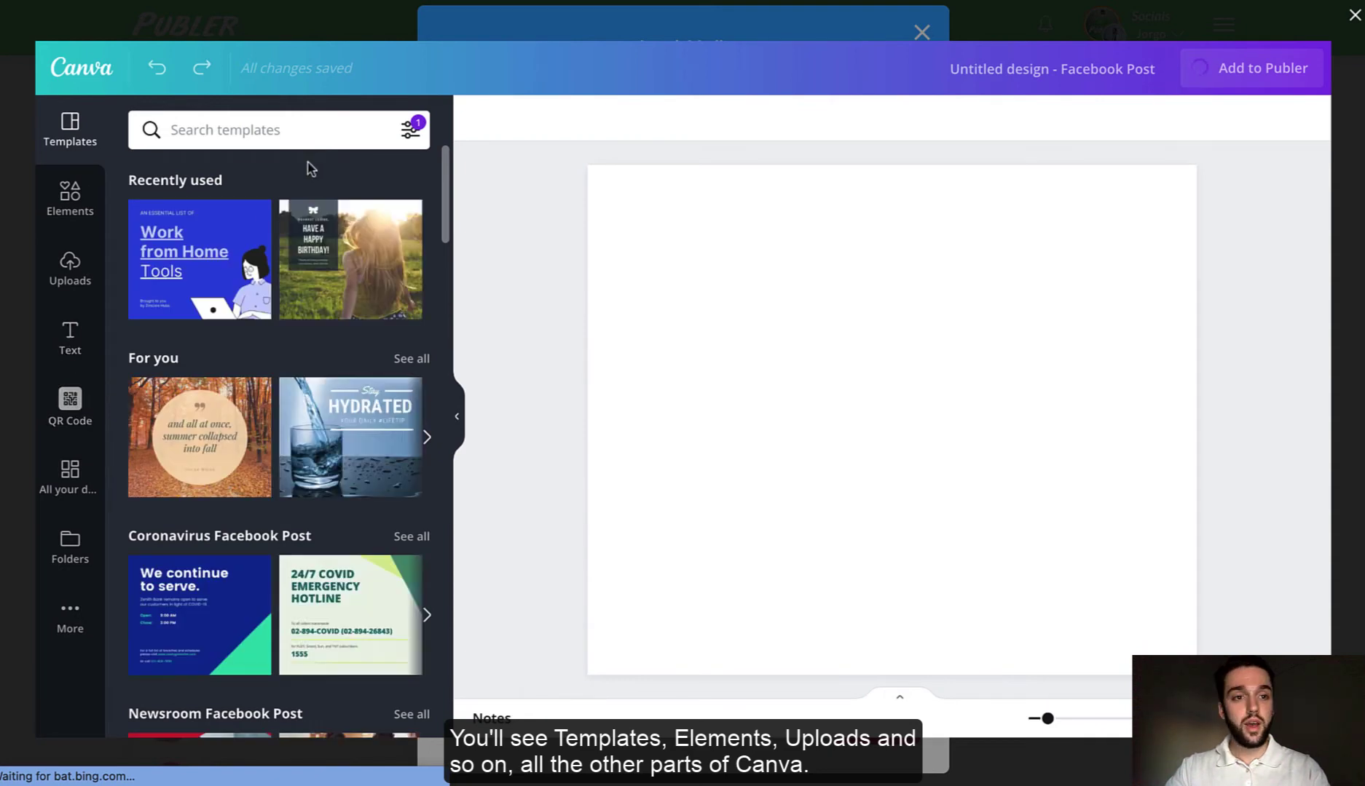
pyautogui.scroll(-4, 289, 303)
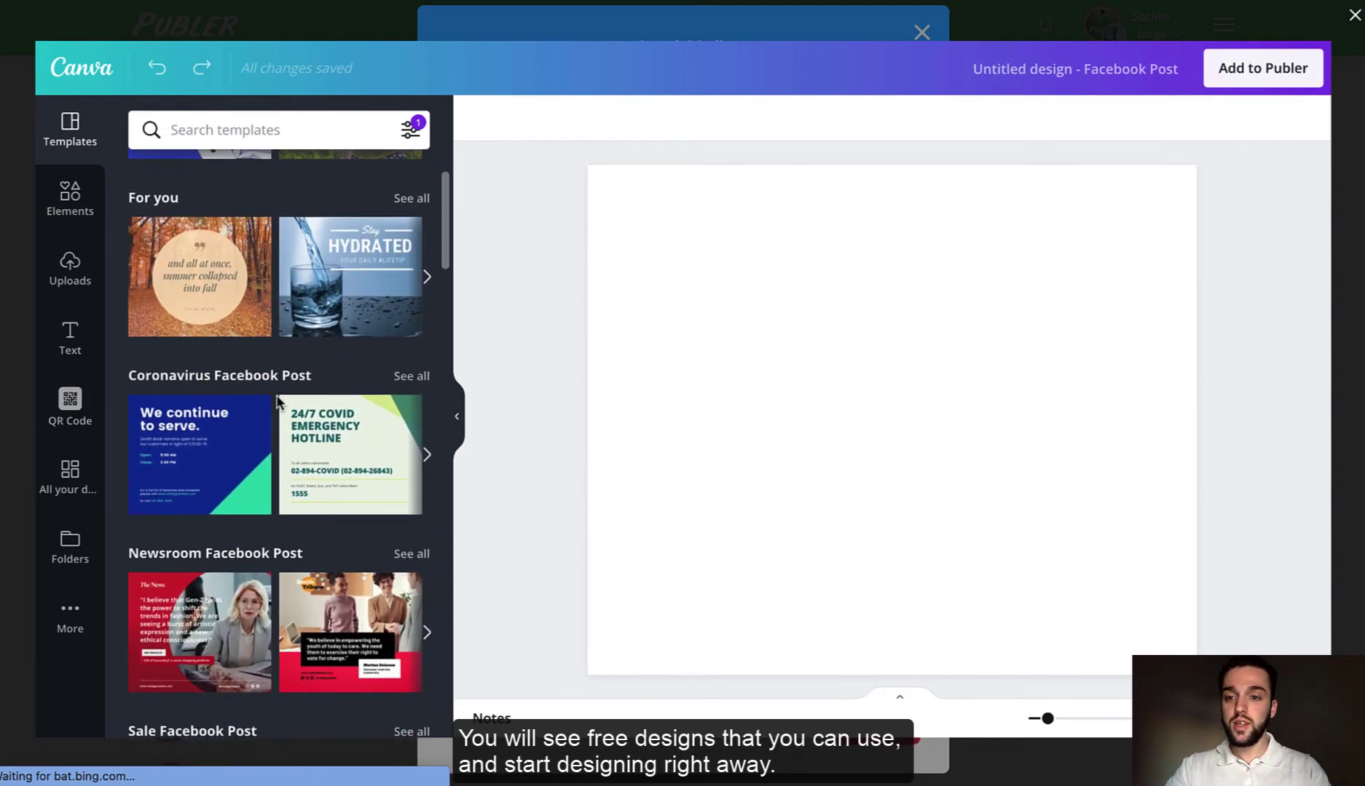
pyautogui.scroll(-4, 277, 400)
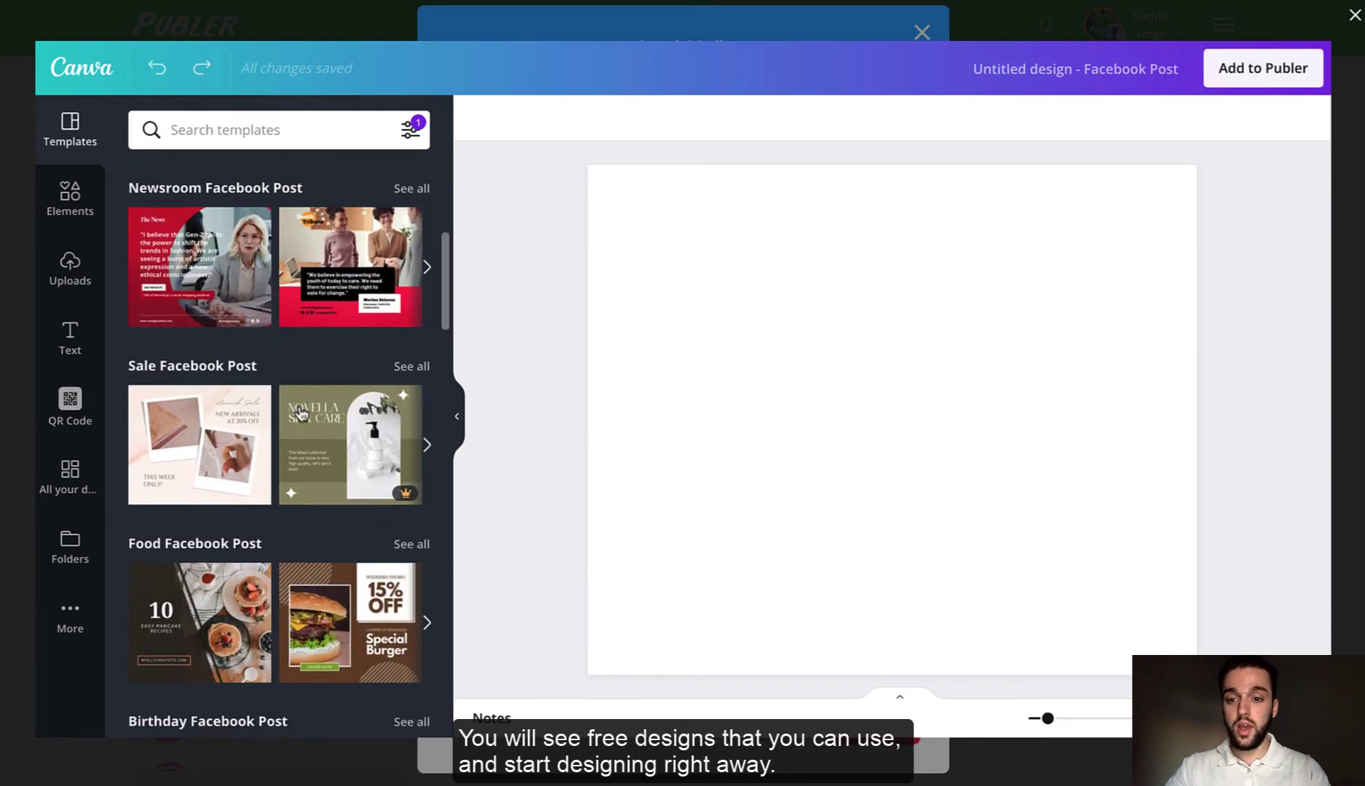
pyautogui.scroll(-7, 277, 430)
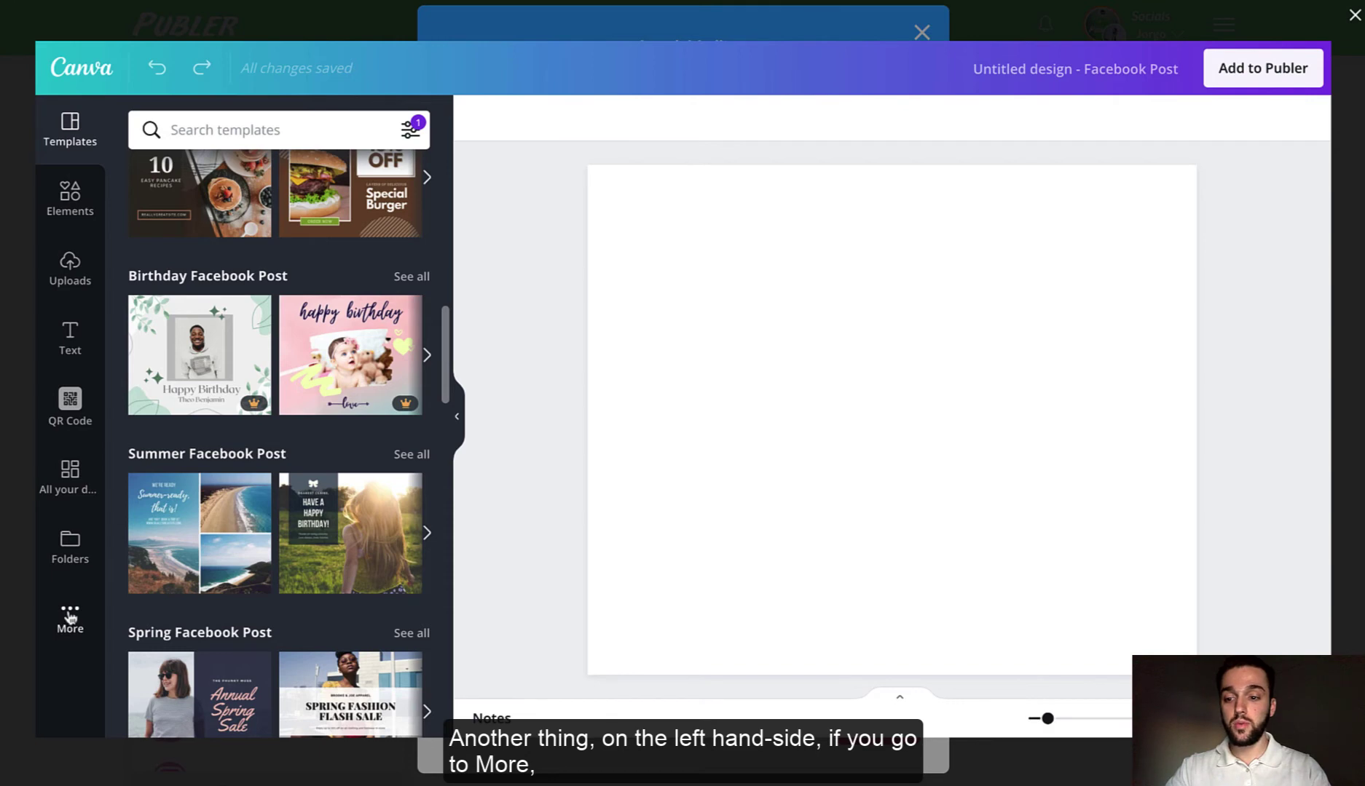
# - Find the Publer app in Canva's apps, start using it and allow account access
pyautogui.click(70, 617)
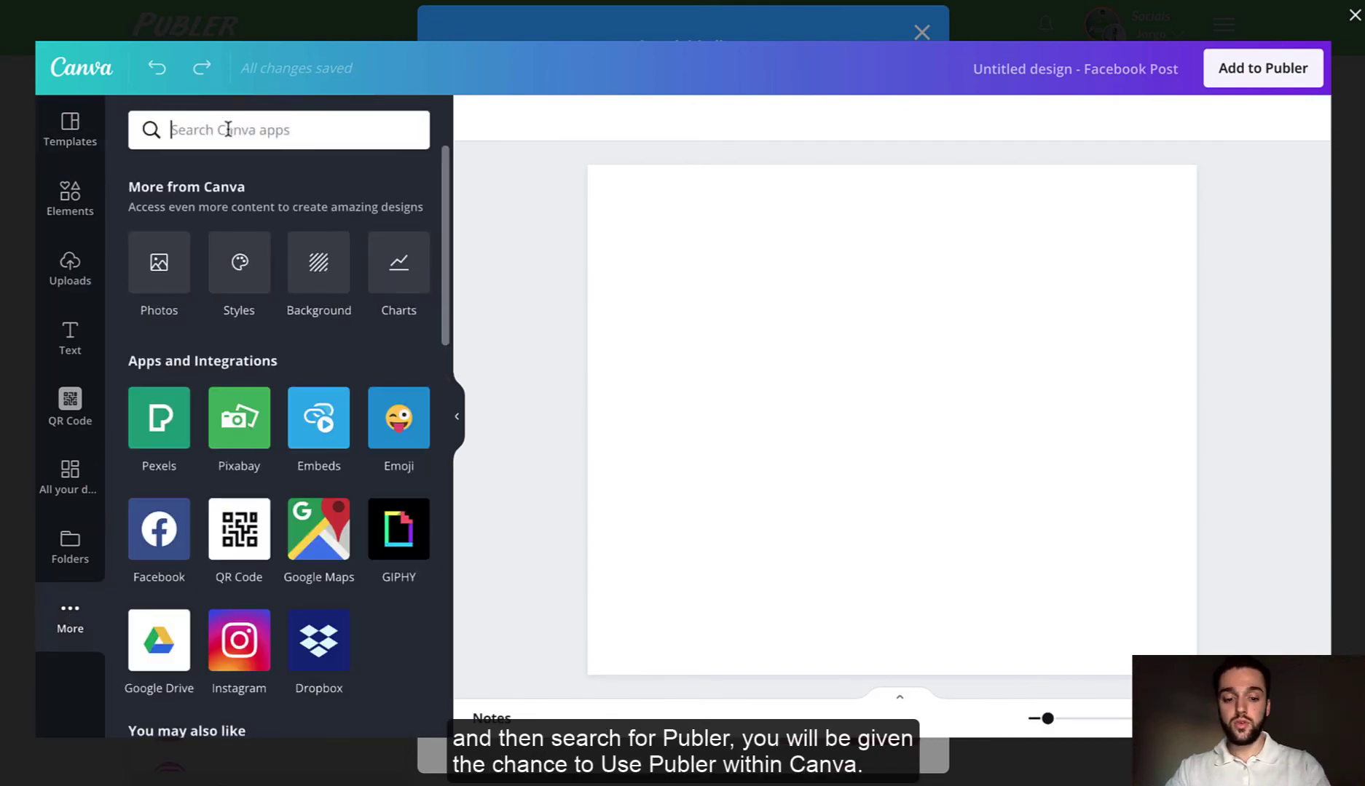
pyautogui.write('Publer')
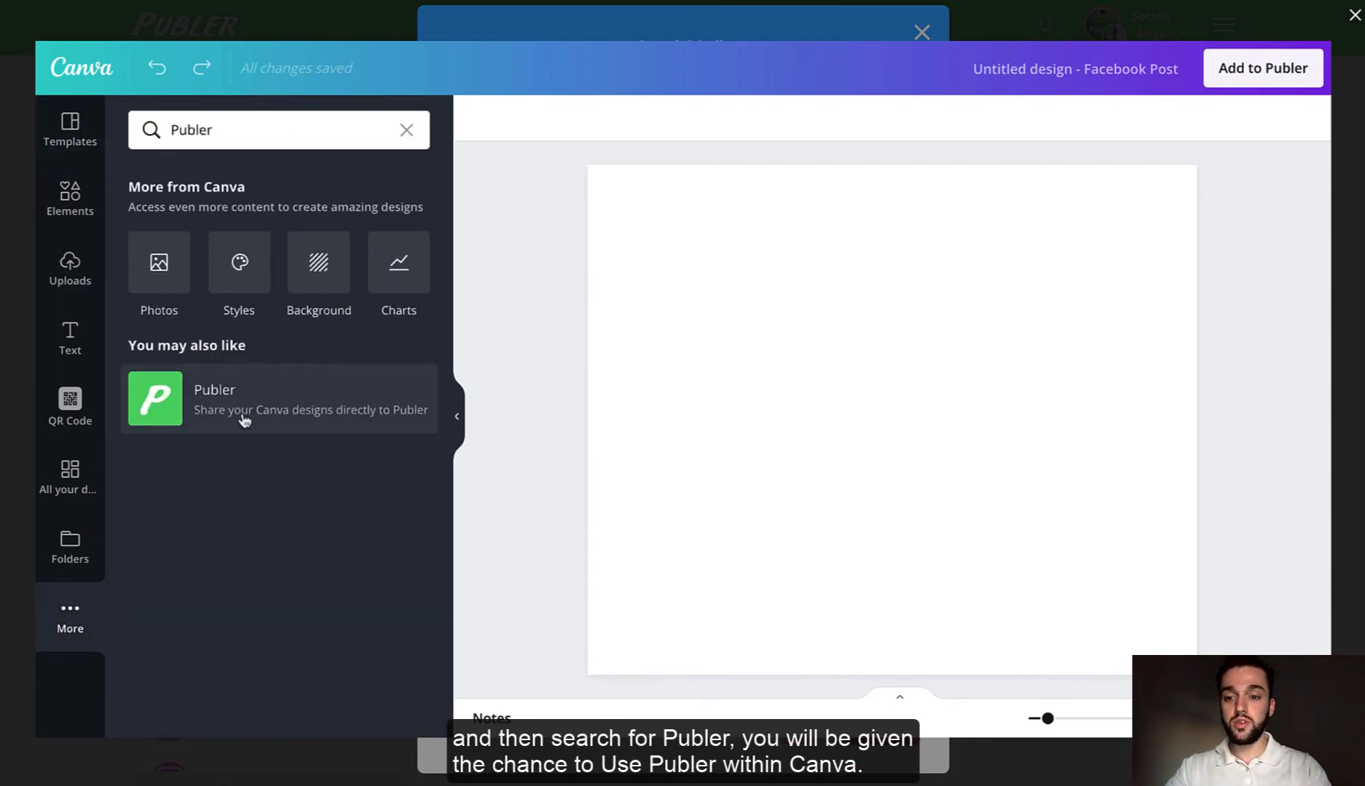
pyautogui.click(244, 415)
pyautogui.click(276, 652)
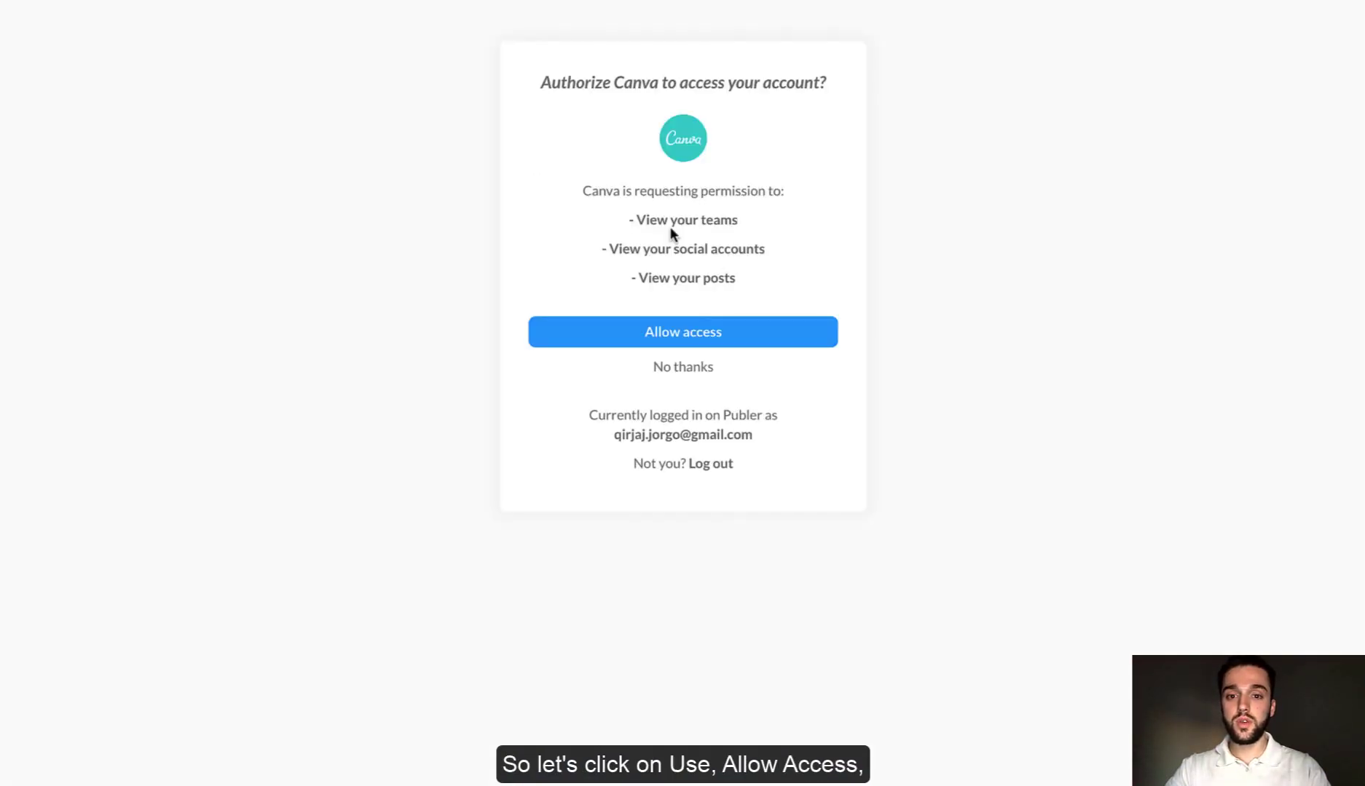
pyautogui.click(689, 332)
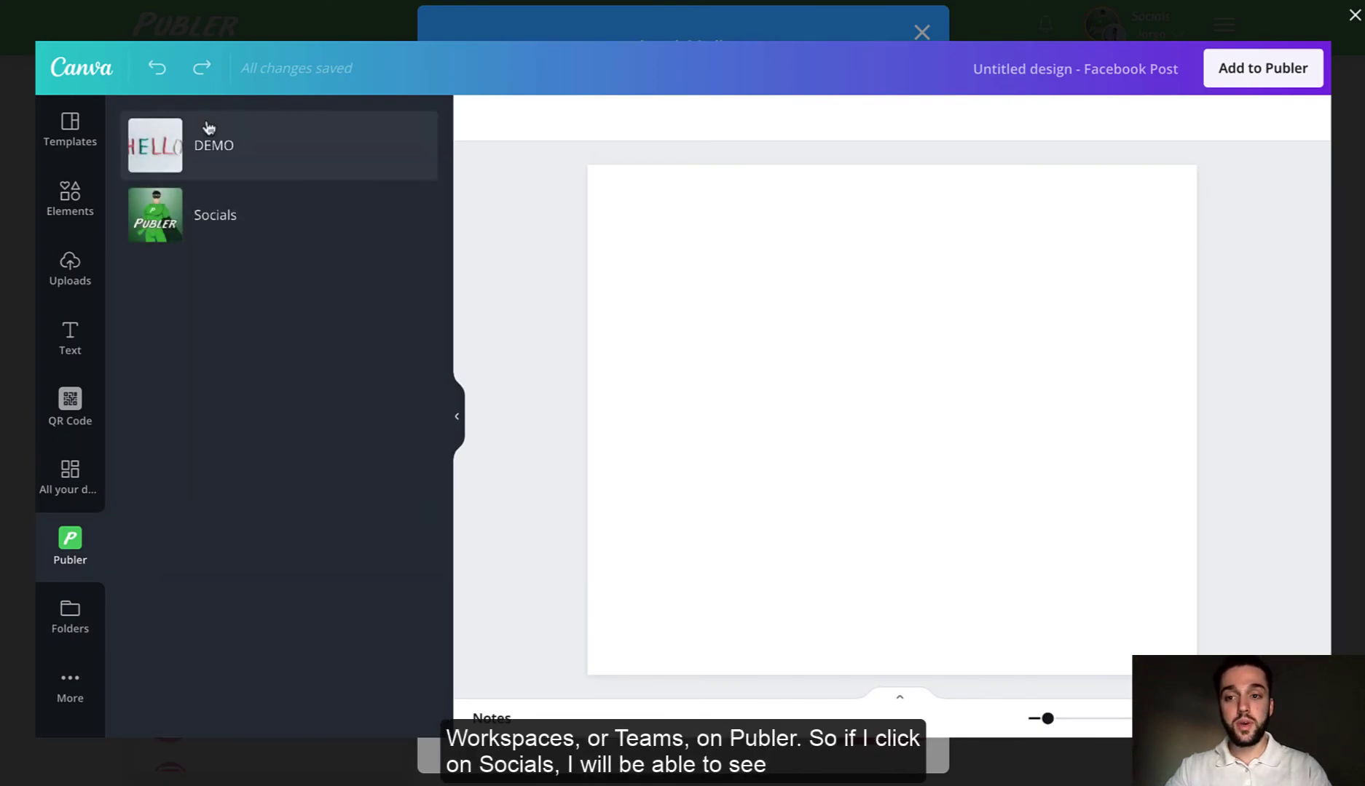
# - Open the Socials workspace media and scroll through its designs and images
pyautogui.click(219, 216)
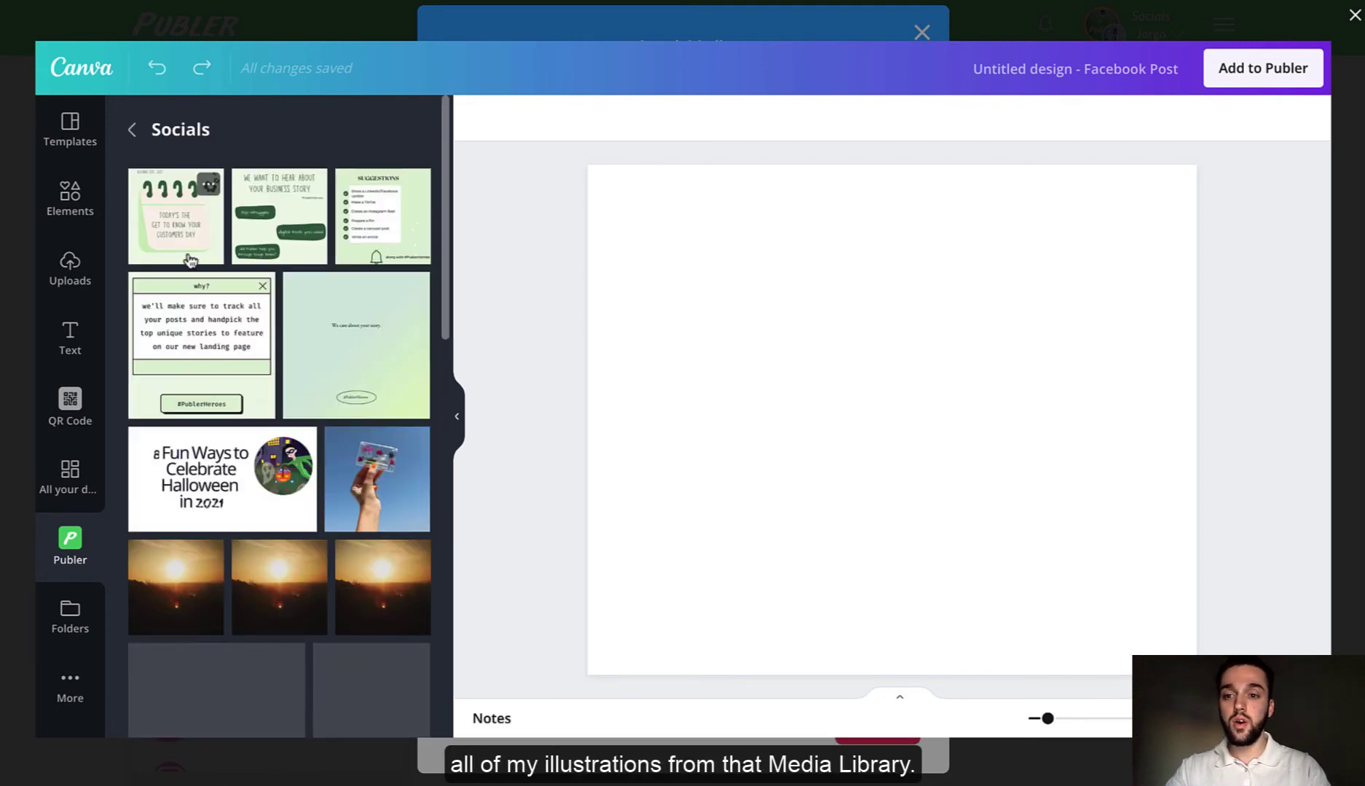
pyautogui.scroll(-2, 279, 379)
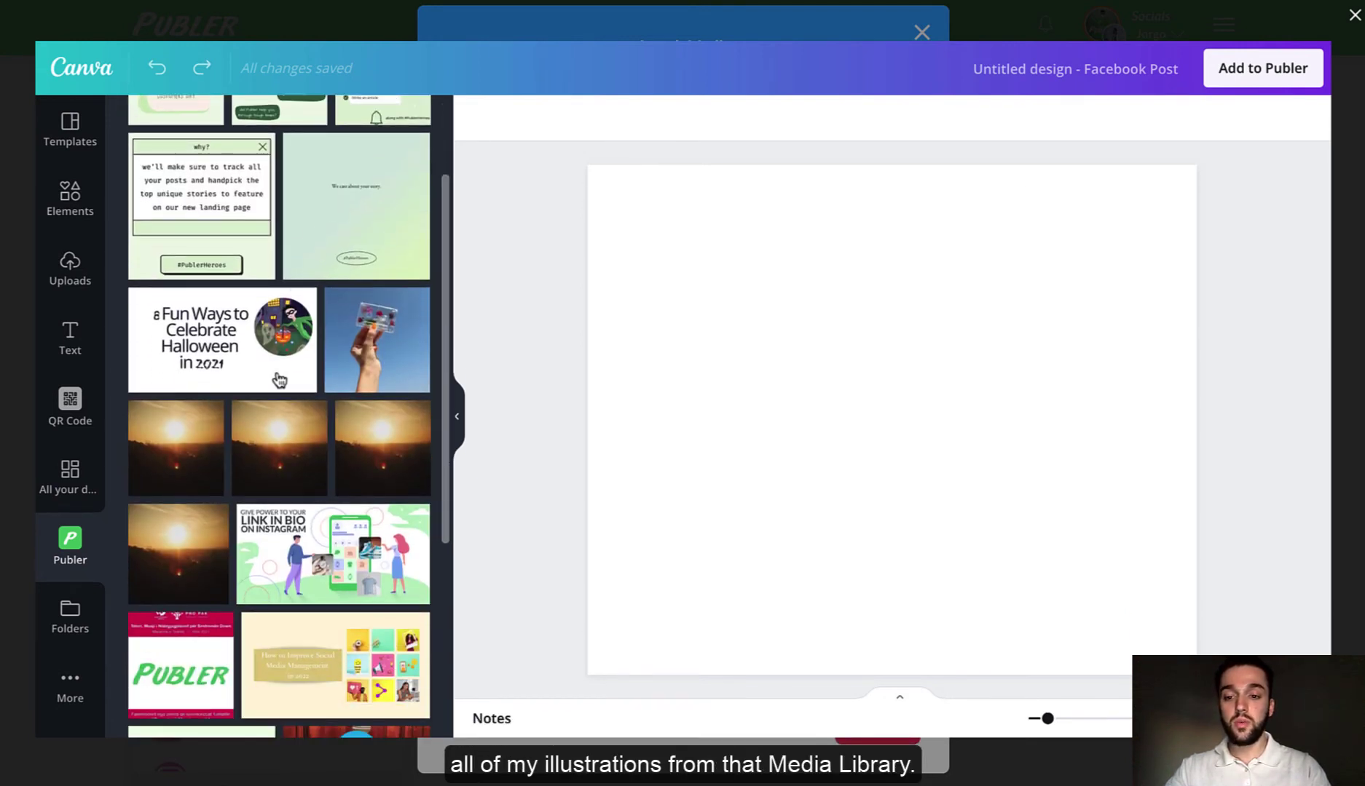
pyautogui.scroll(-2, 279, 379)
pyautogui.scroll(4, 279, 379)
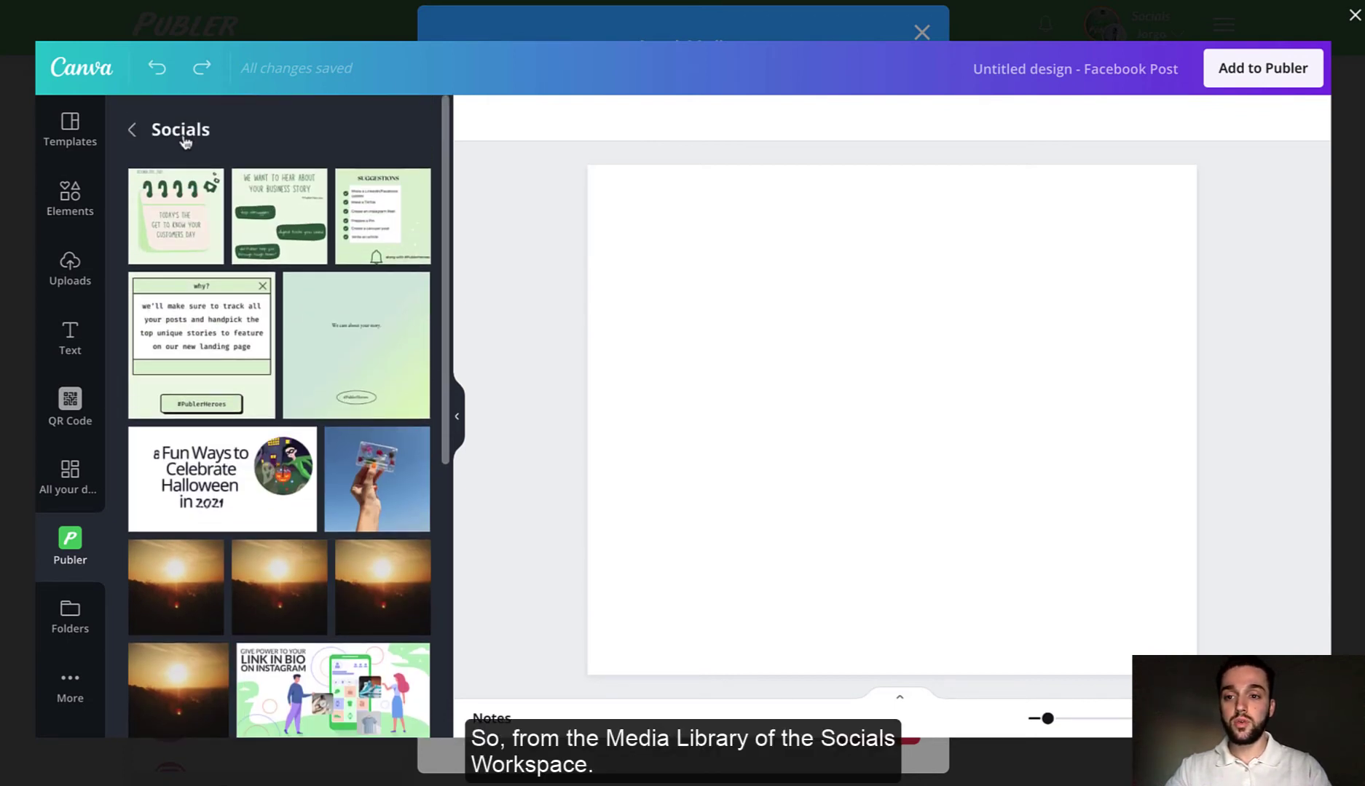
# - Add the green 'We care about your story.' design and drag it larger to cover most of the page
pyautogui.click(346, 351)
pyautogui.moveTo(768, 297); pyautogui.dragTo(741, 273)
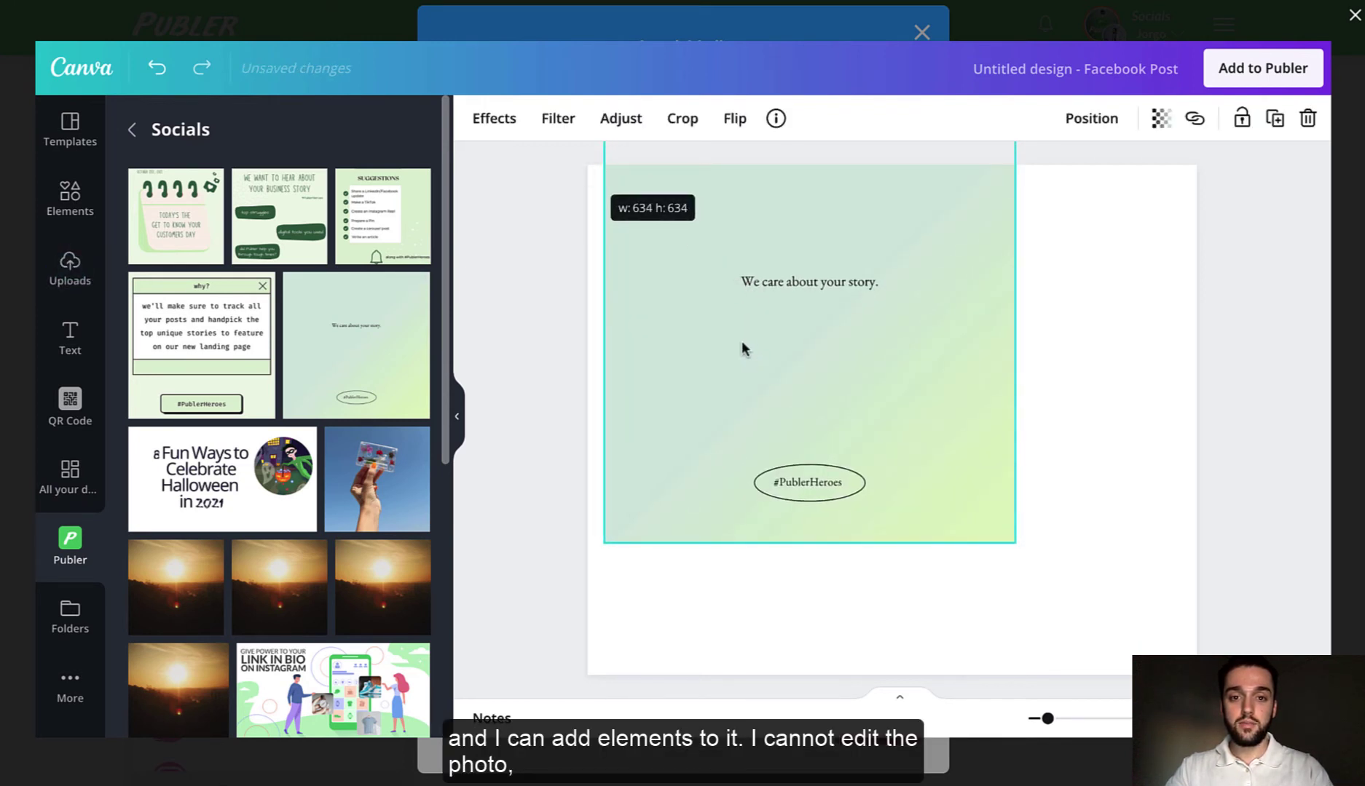
pyautogui.moveTo(742, 350); pyautogui.dragTo(724, 288)
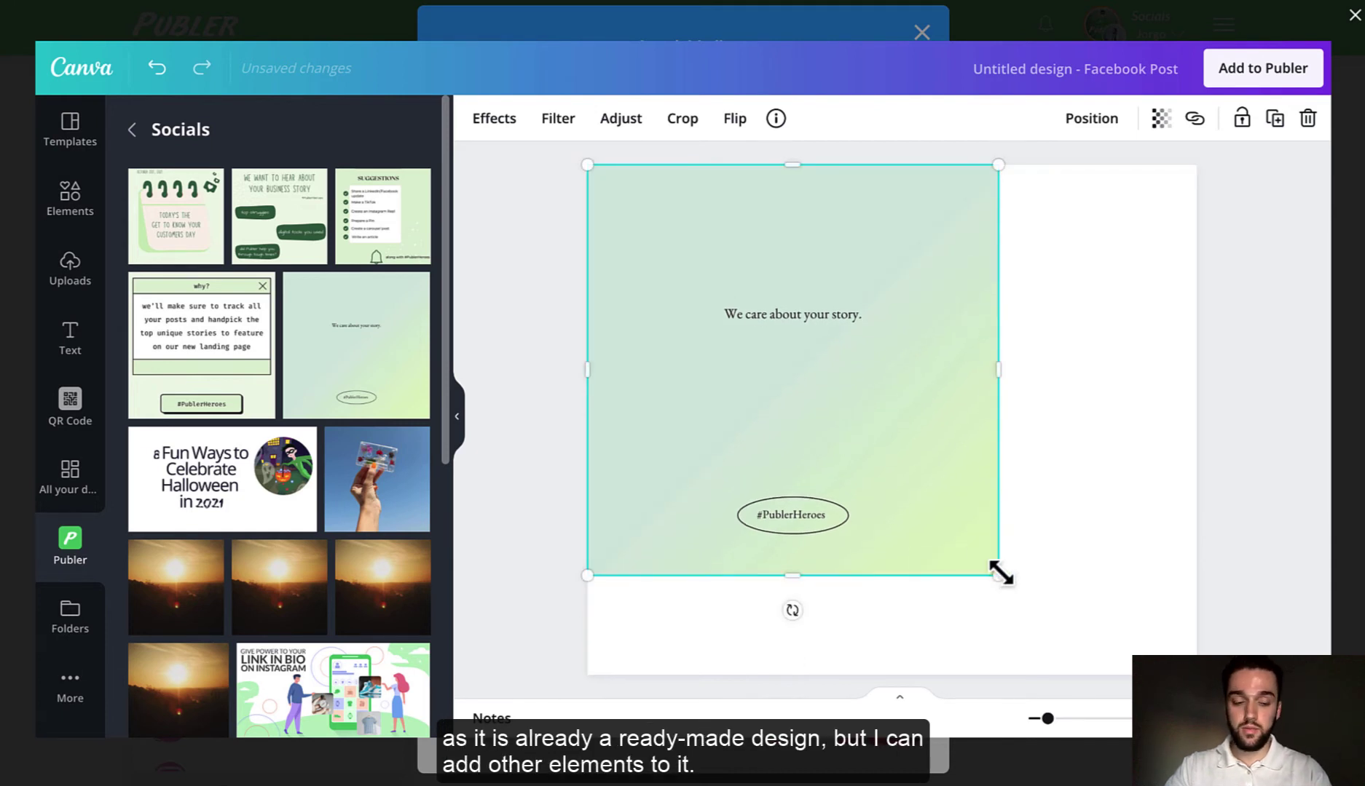
pyautogui.moveTo(1014, 575); pyautogui.dragTo(1130, 636)
pyautogui.moveTo(996, 525); pyautogui.dragTo(1017, 519)
pyautogui.moveTo(969, 472); pyautogui.dragTo(972, 472)
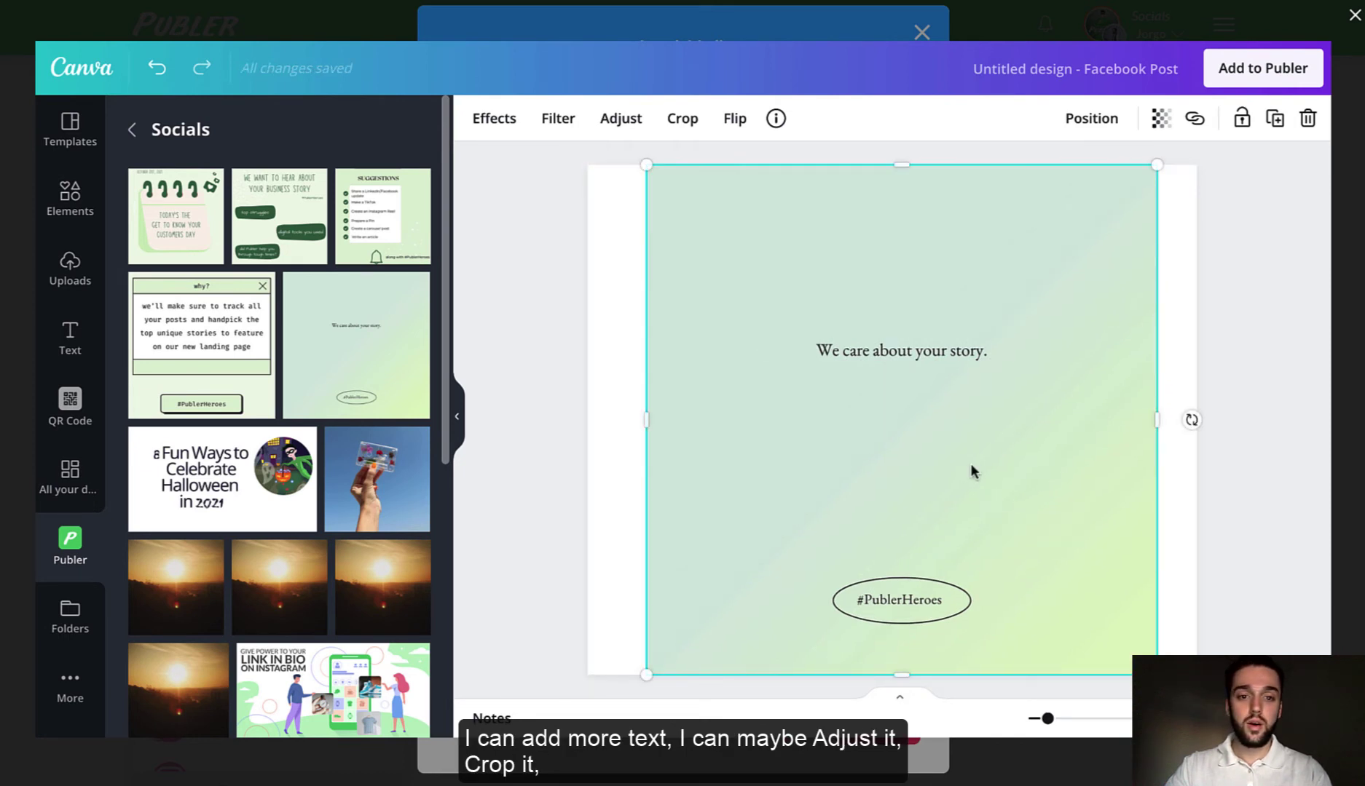
pyautogui.click(611, 343)
pyautogui.click(539, 204)
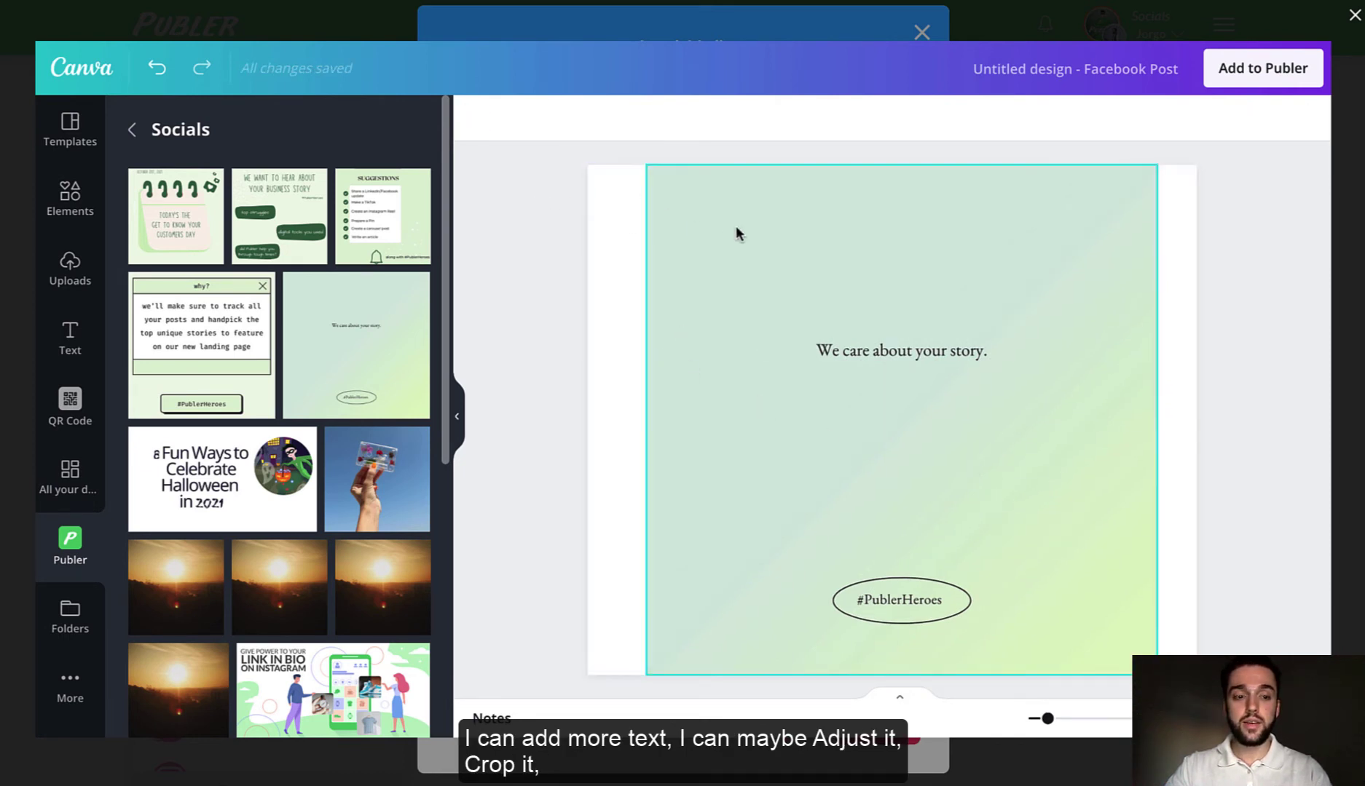
pyautogui.click(715, 227)
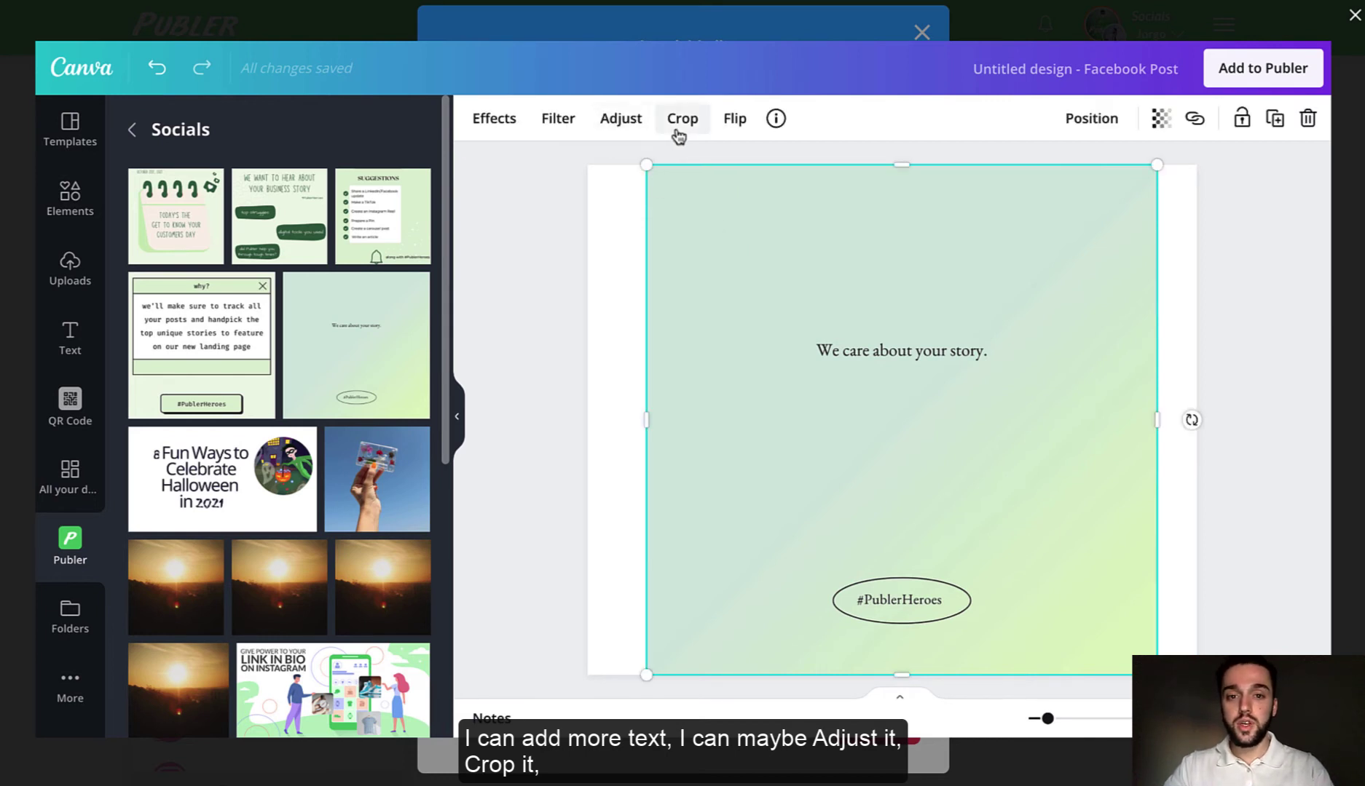
pyautogui.click(559, 215)
# - Search templates for 'weekend' and apply the #TGIF template
pyautogui.click(70, 129)
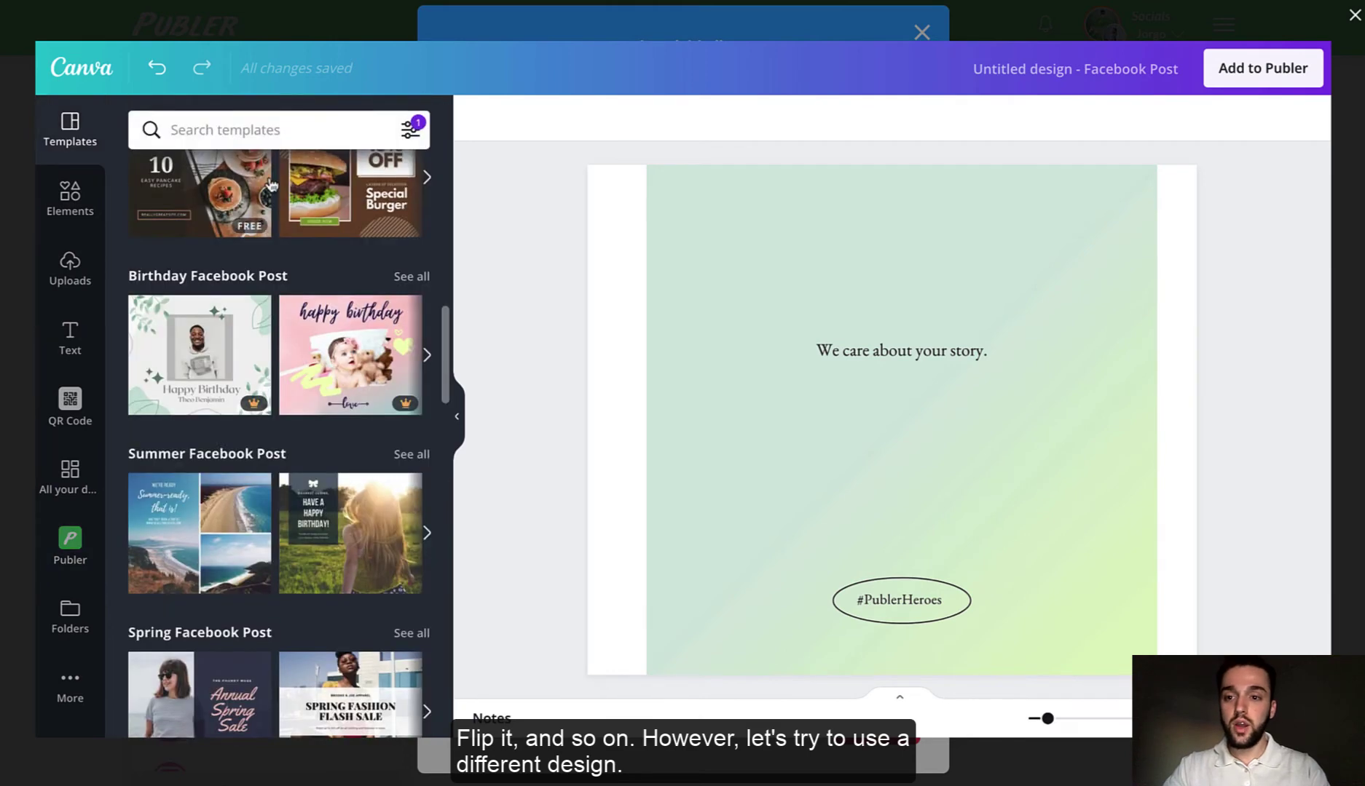
pyautogui.scroll(-10, 271, 397)
pyautogui.scroll(1, 270, 397)
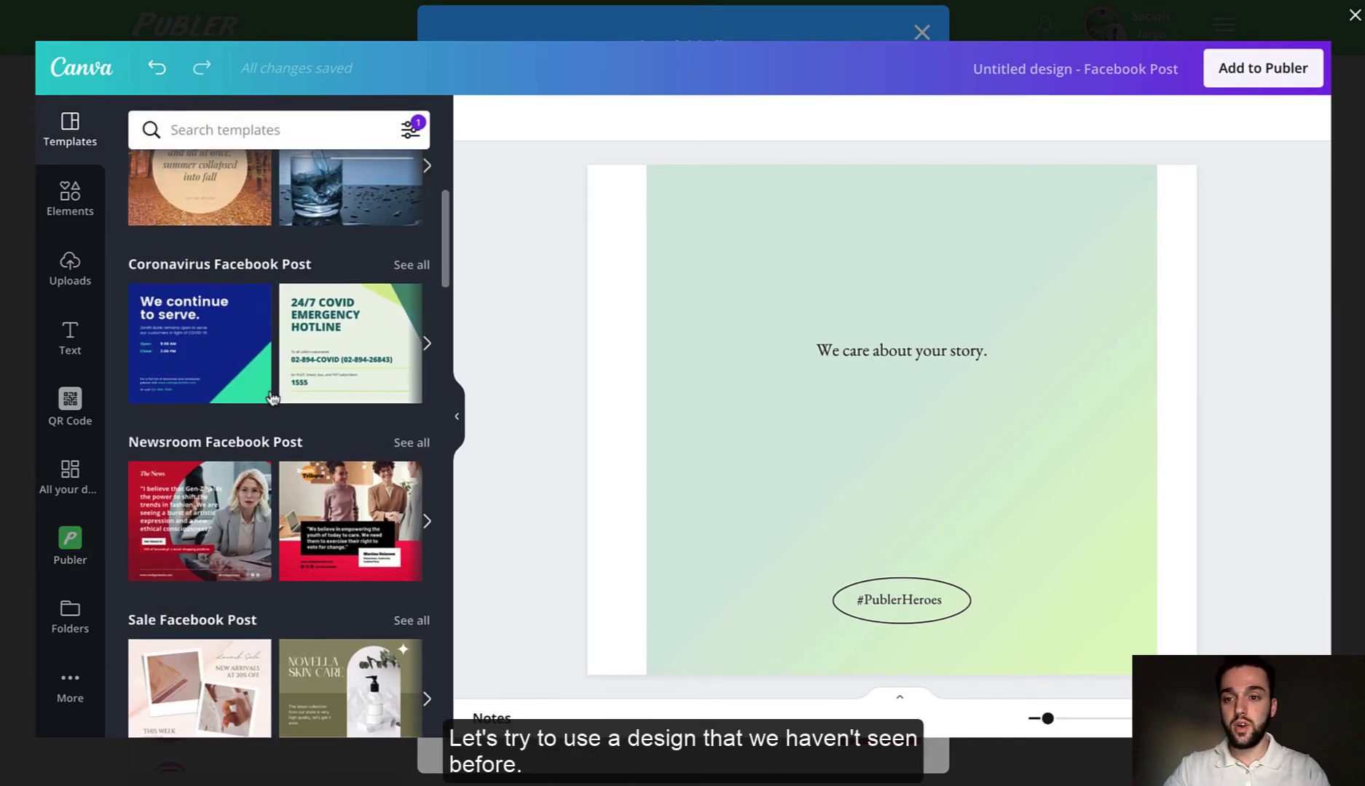
pyautogui.scroll(4, 292, 304)
pyautogui.click(226, 132)
pyautogui.write('weekend')
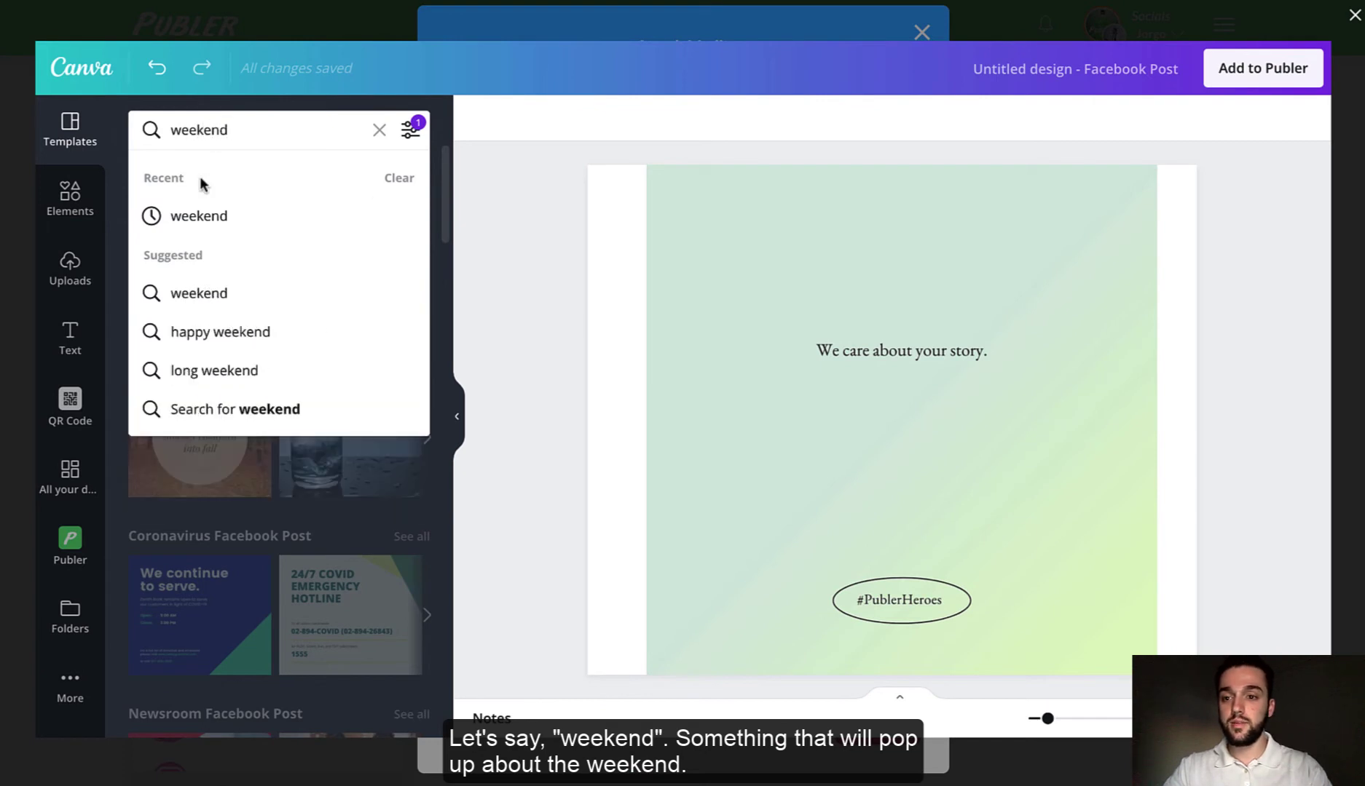
pyautogui.click(188, 209)
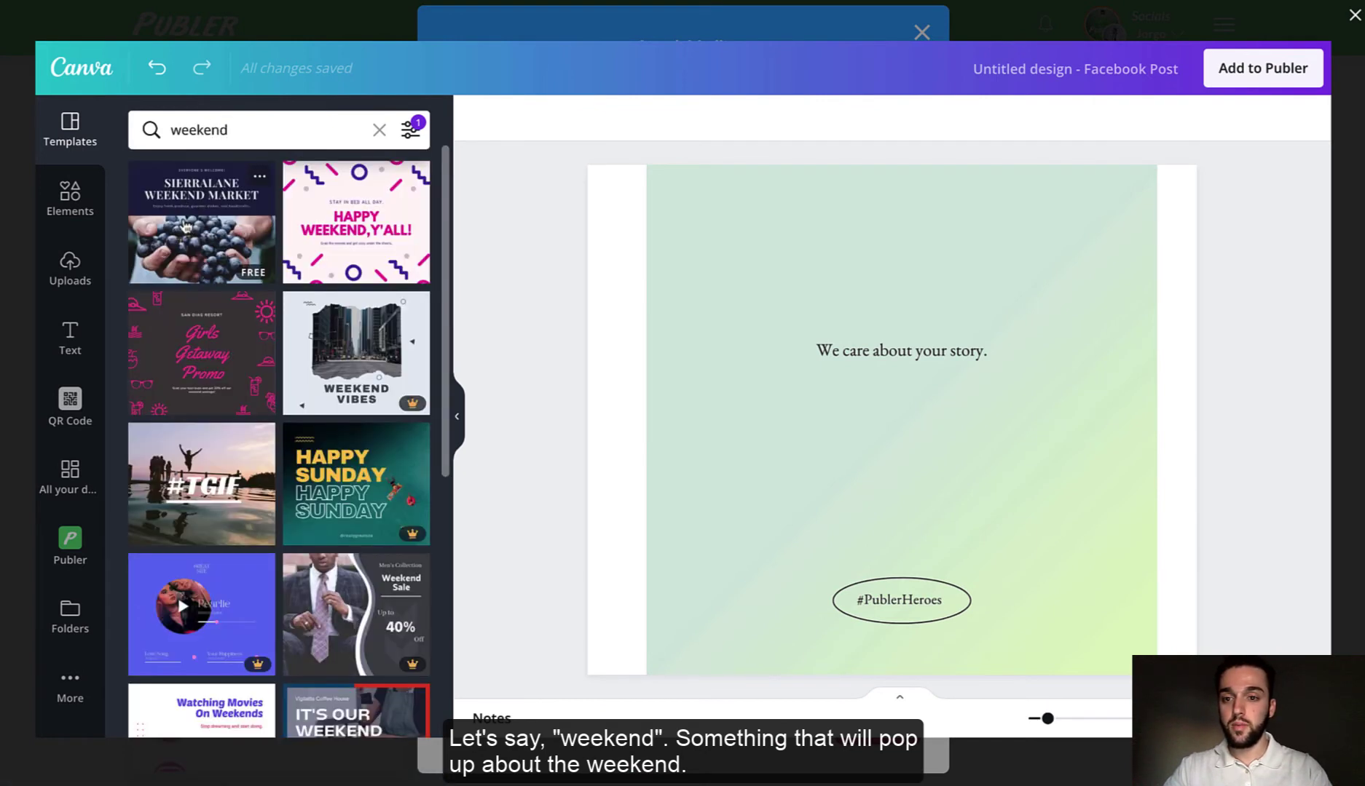
pyautogui.scroll(-2, 291, 328)
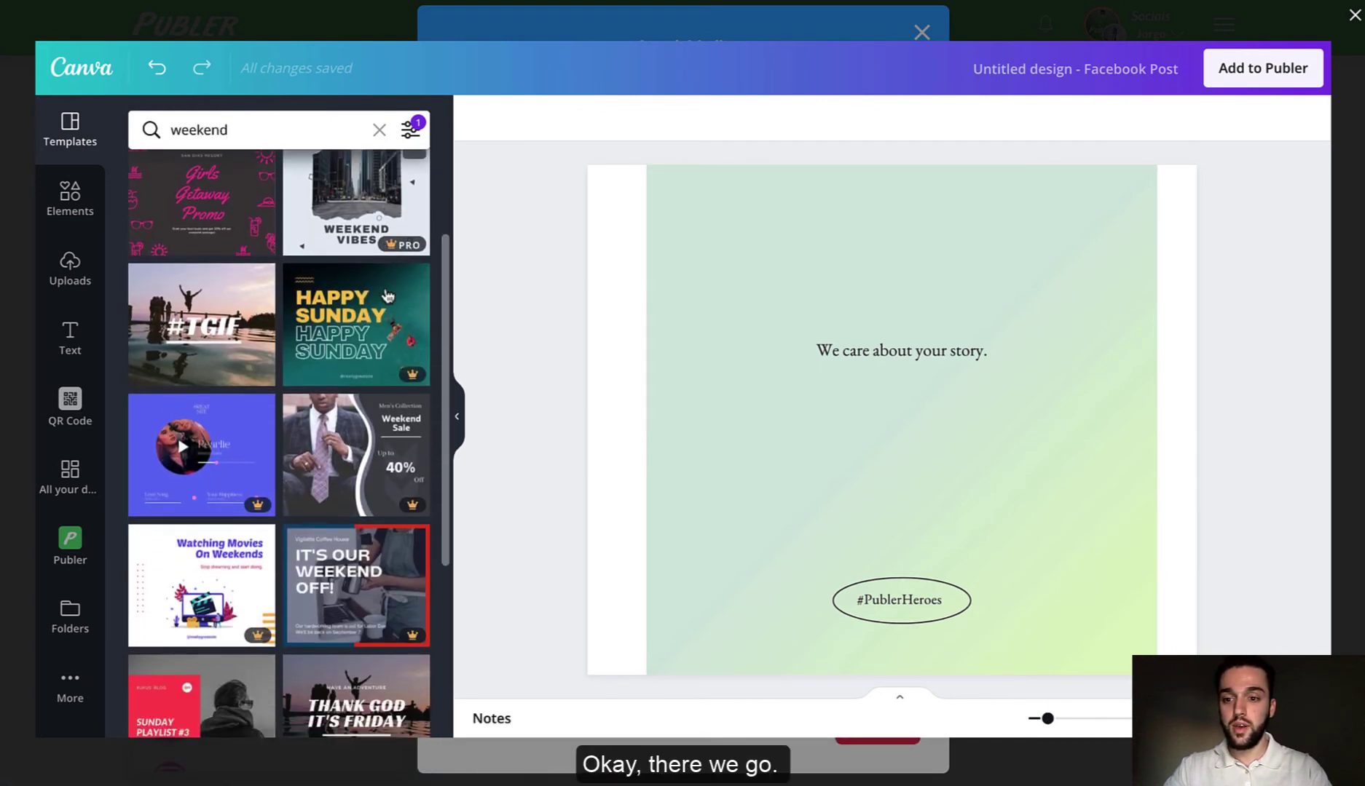
pyautogui.click(229, 324)
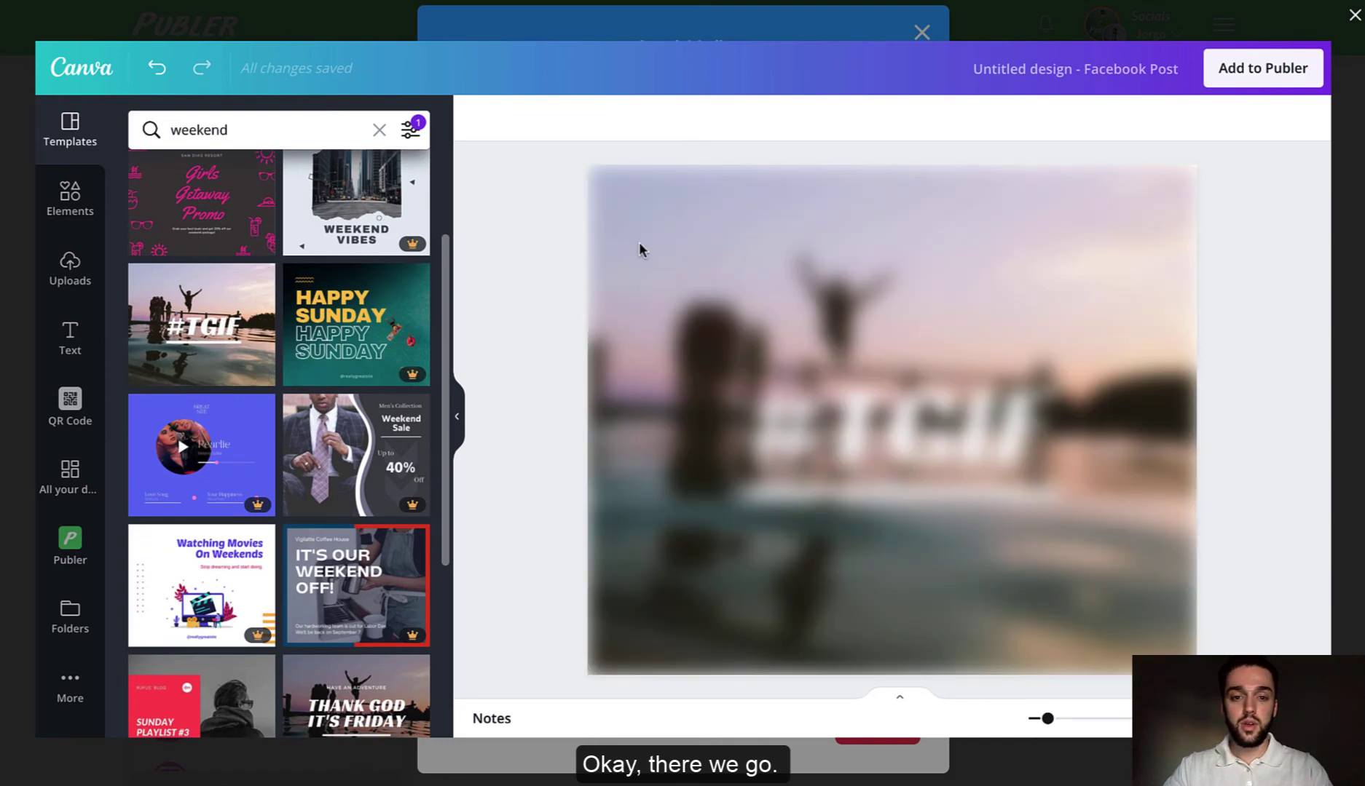
# - Change the color of the word TGIF to red
pyautogui.click(903, 450)
pyautogui.click(1056, 423)
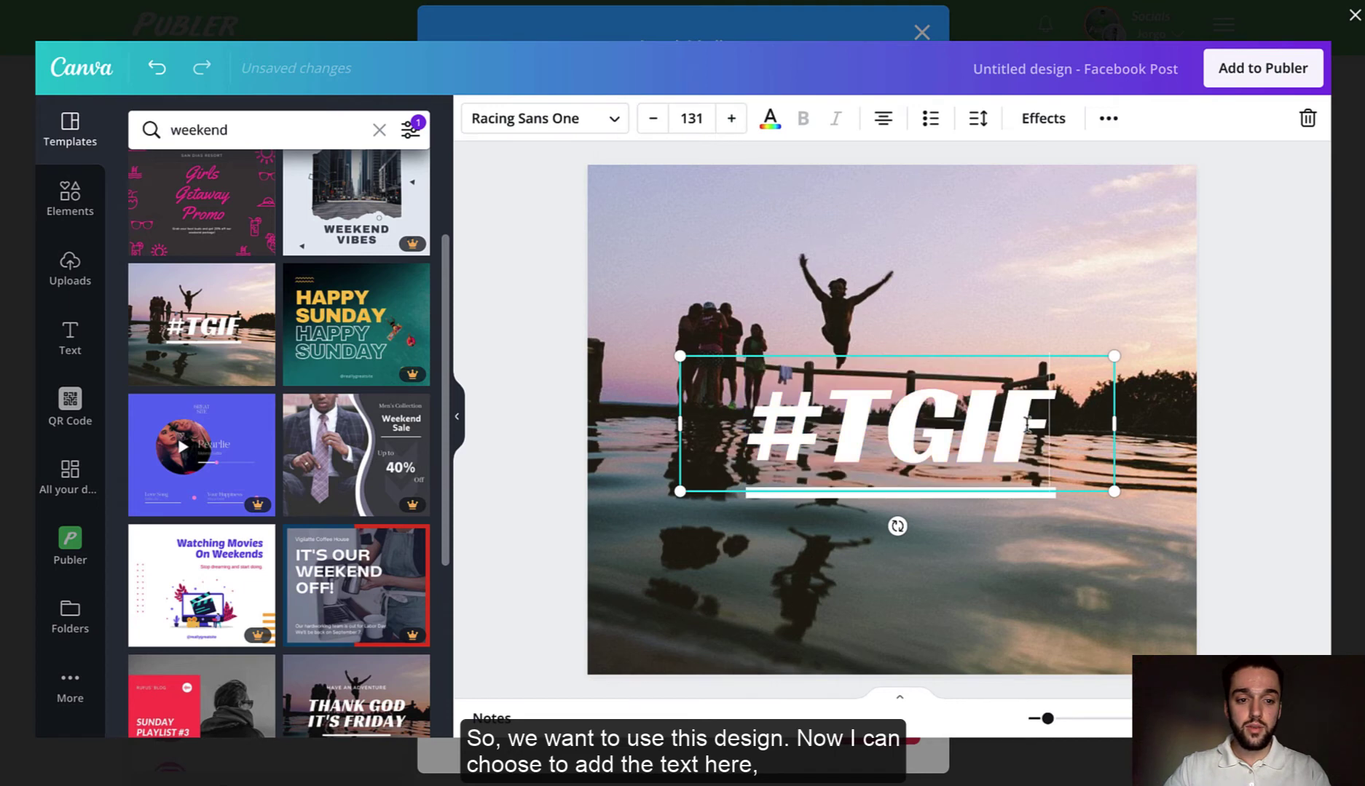
pyautogui.doubleClick(1026, 424)
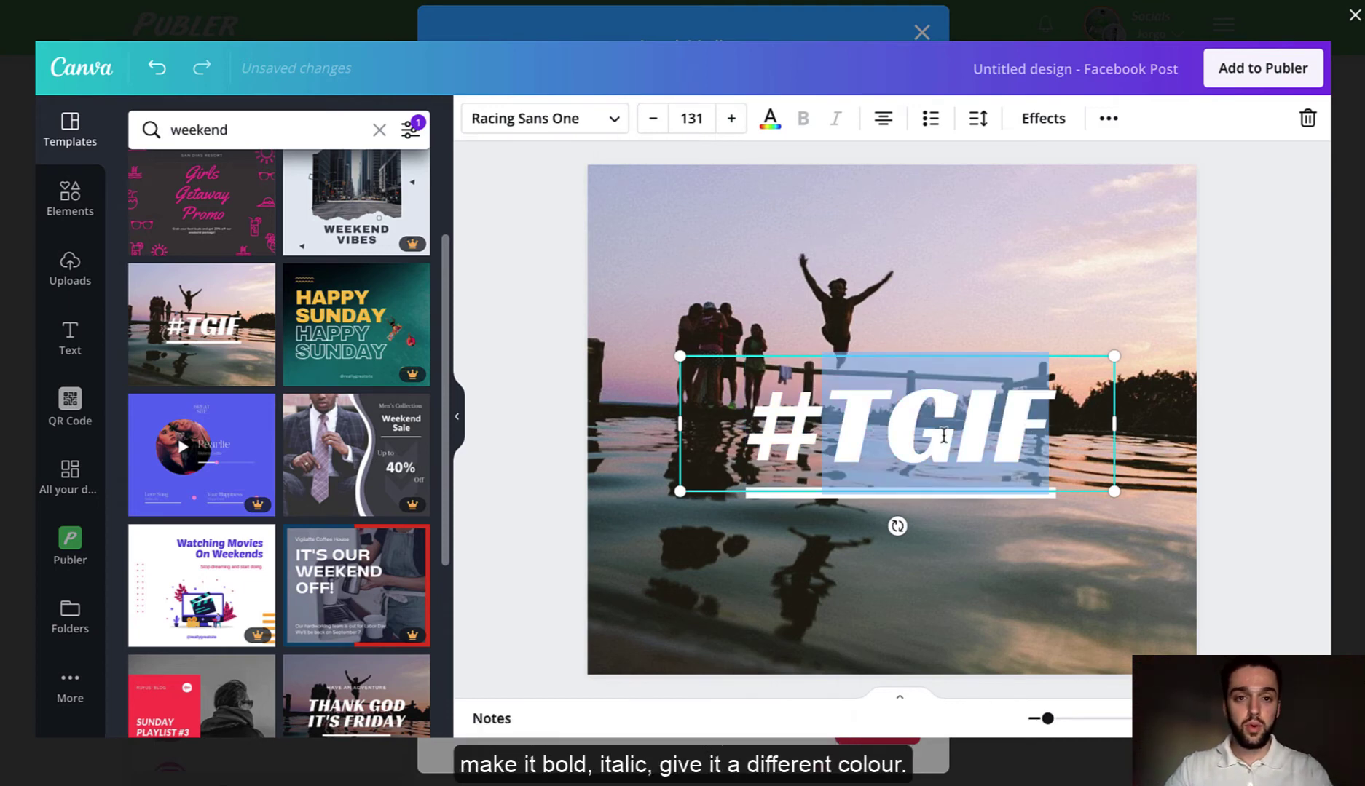
pyautogui.click(773, 128)
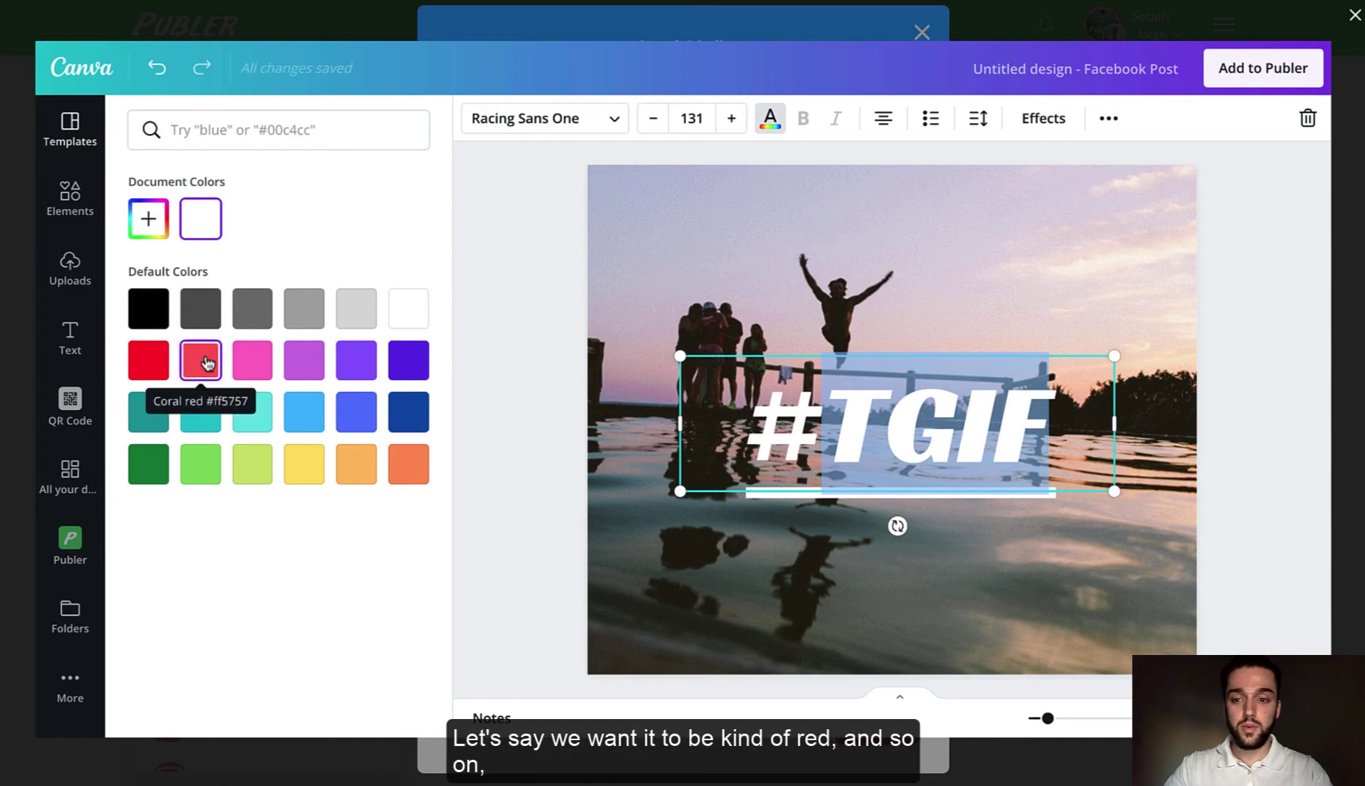
pyautogui.click(153, 368)
pyautogui.click(1245, 441)
pyautogui.click(535, 281)
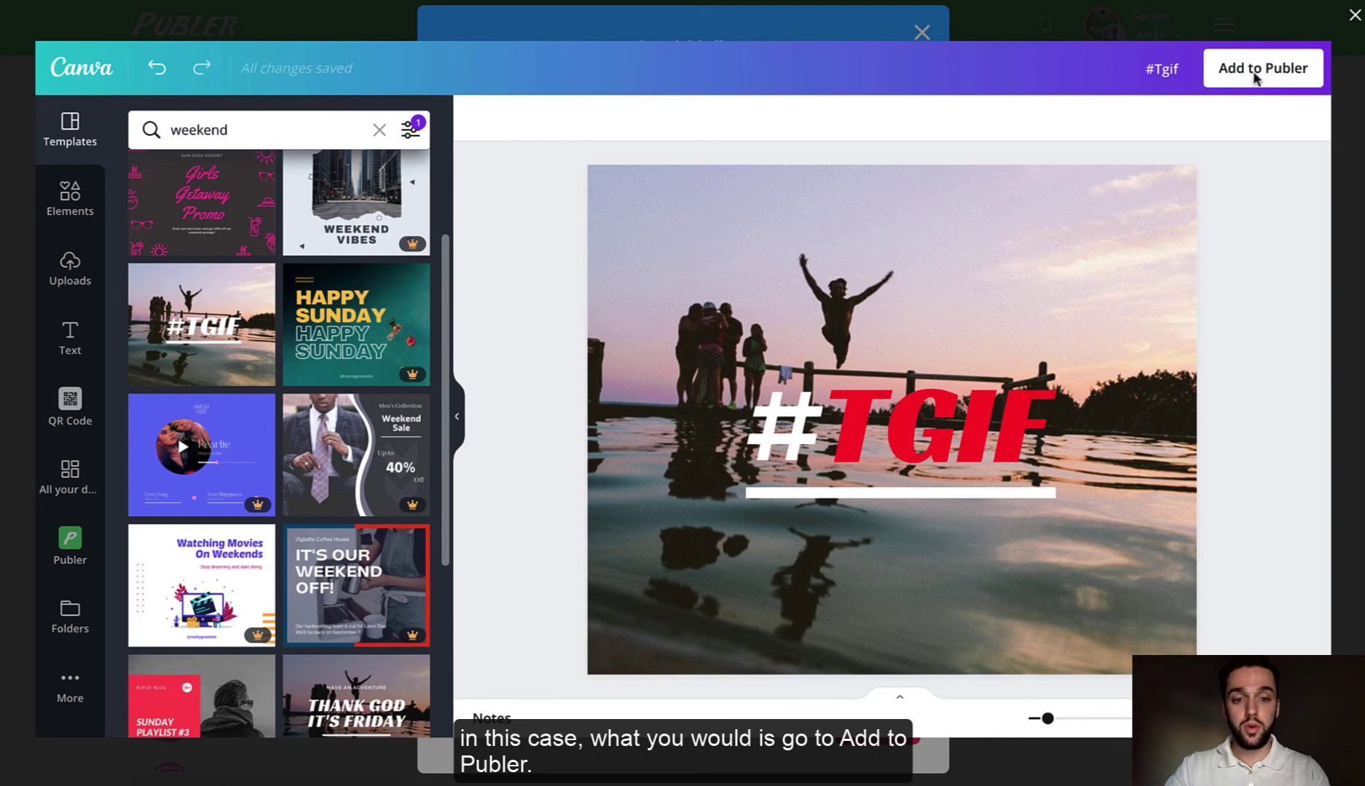
# - Look through past Canva designs in folders, then add the #TGIF design to Publer
pyautogui.click(73, 608)
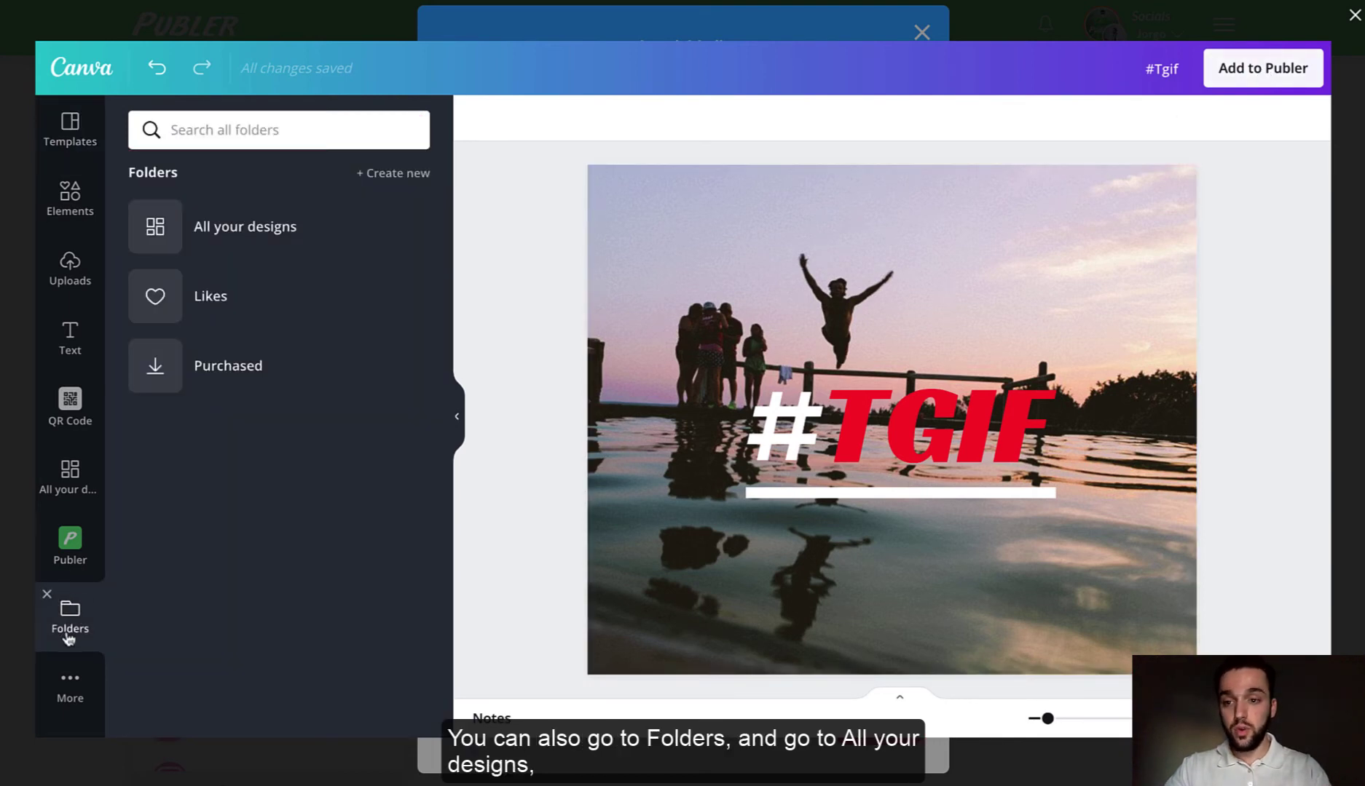
pyautogui.click(270, 232)
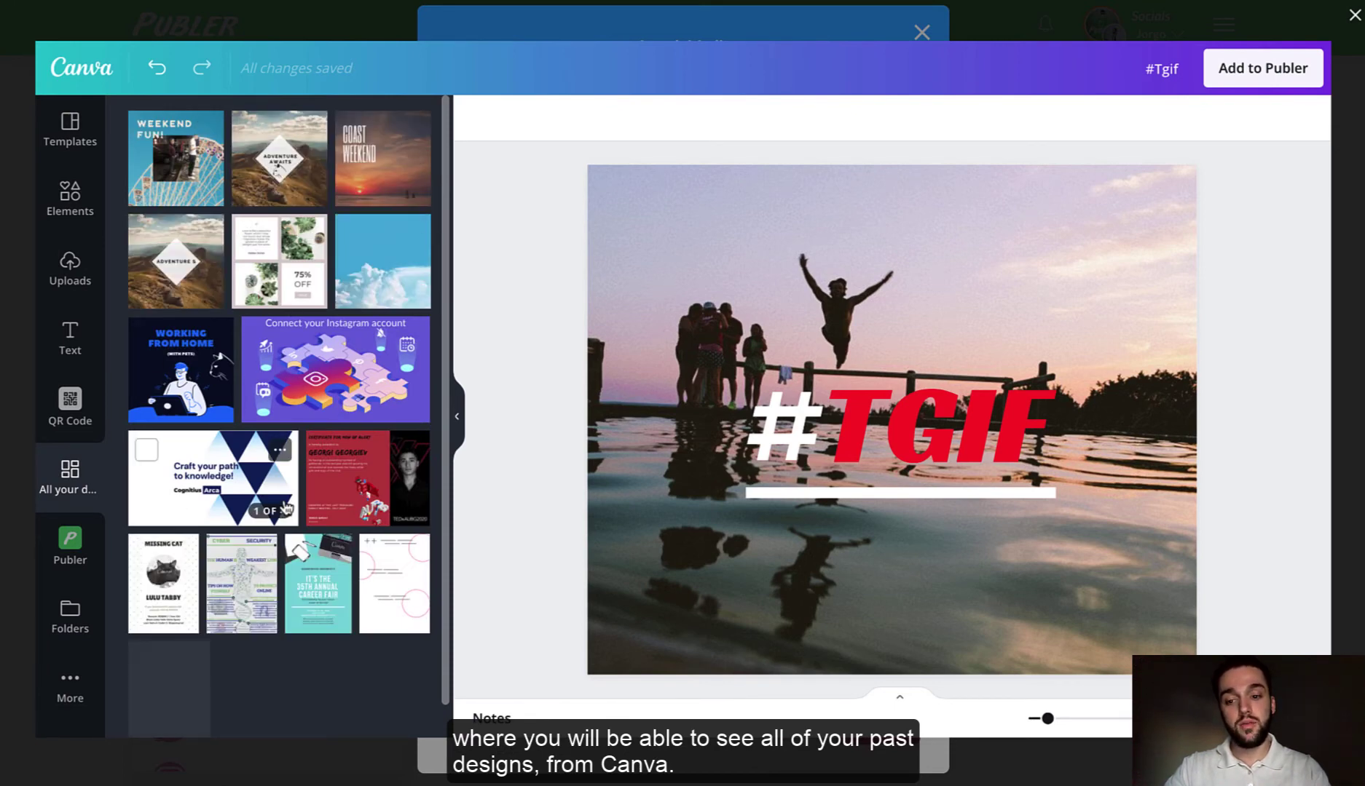
pyautogui.click(69, 125)
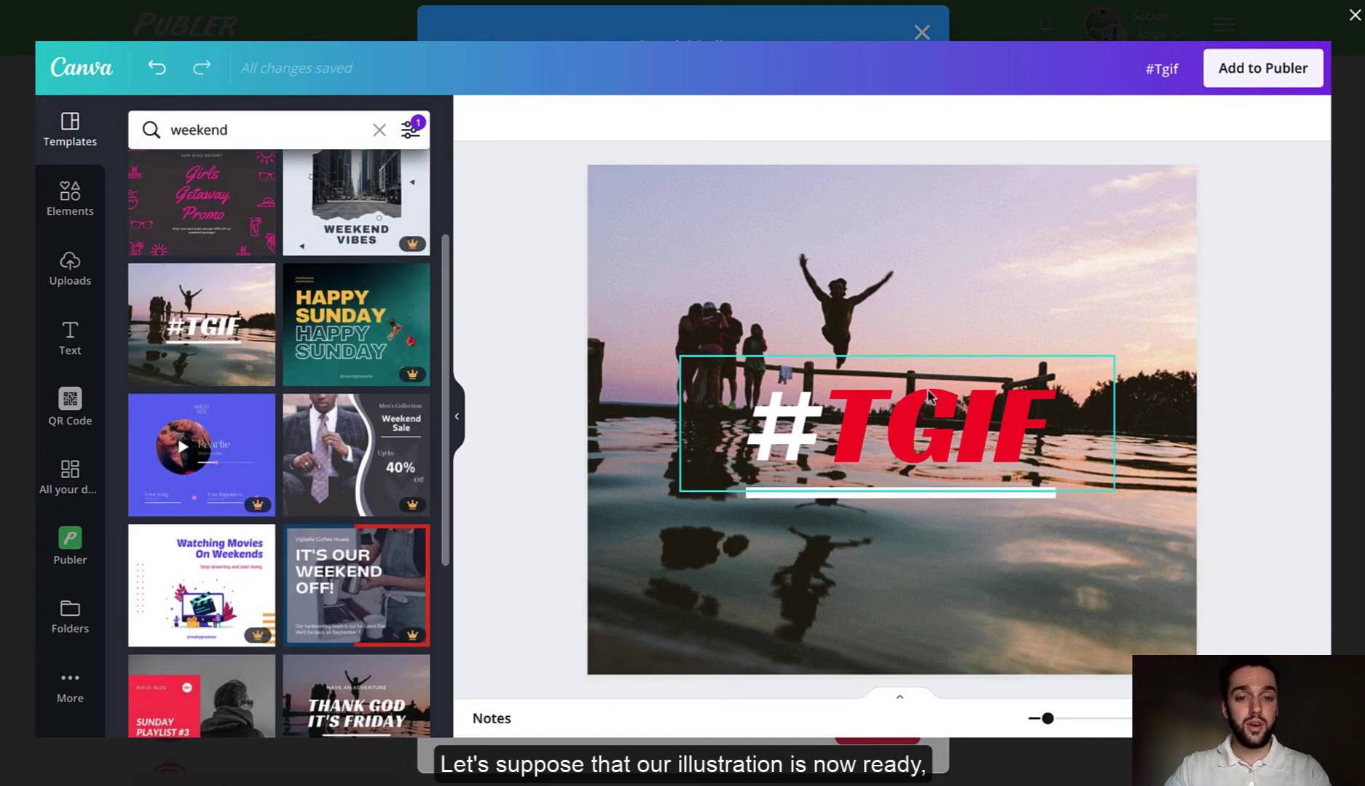
pyautogui.click(1269, 70)
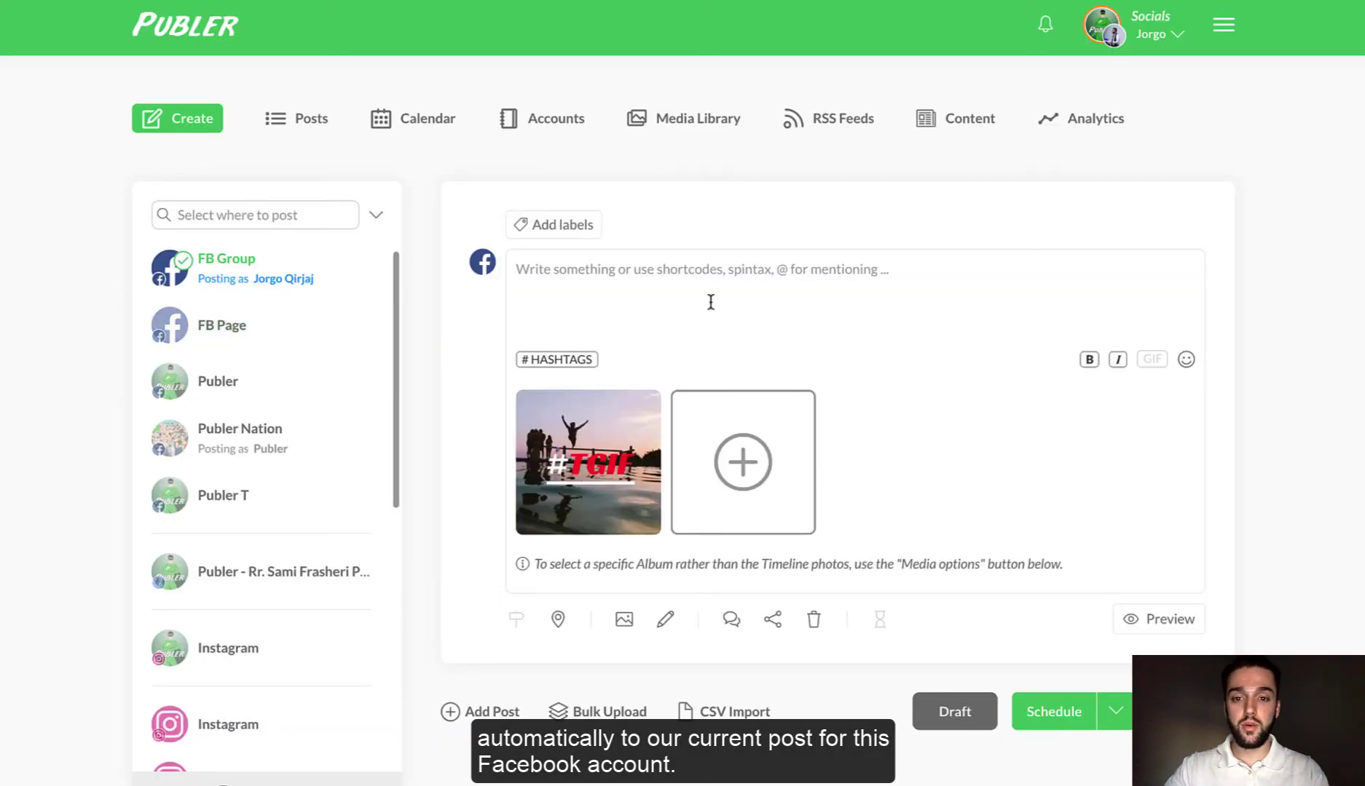
# - Add the CanvaDesigns label to the post
pyautogui.click(566, 226)
pyautogui.write('Canva')
pyautogui.click(556, 413)
pyautogui.click(844, 510)
# - Write 'Canva draft posts.' and save the post as a draft with no date
pyautogui.click(656, 288)
pyautogui.write('Canva draft pos')
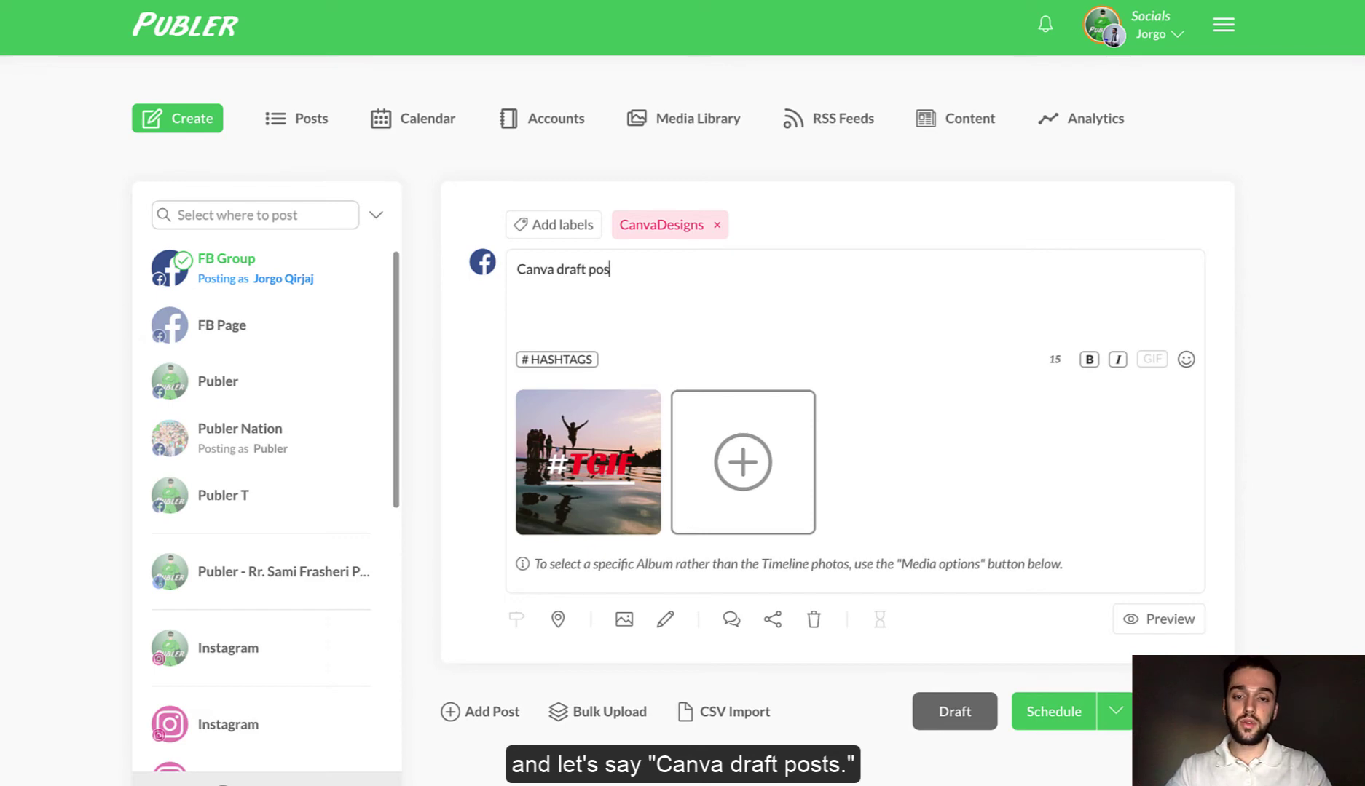
pyautogui.write('ts.')
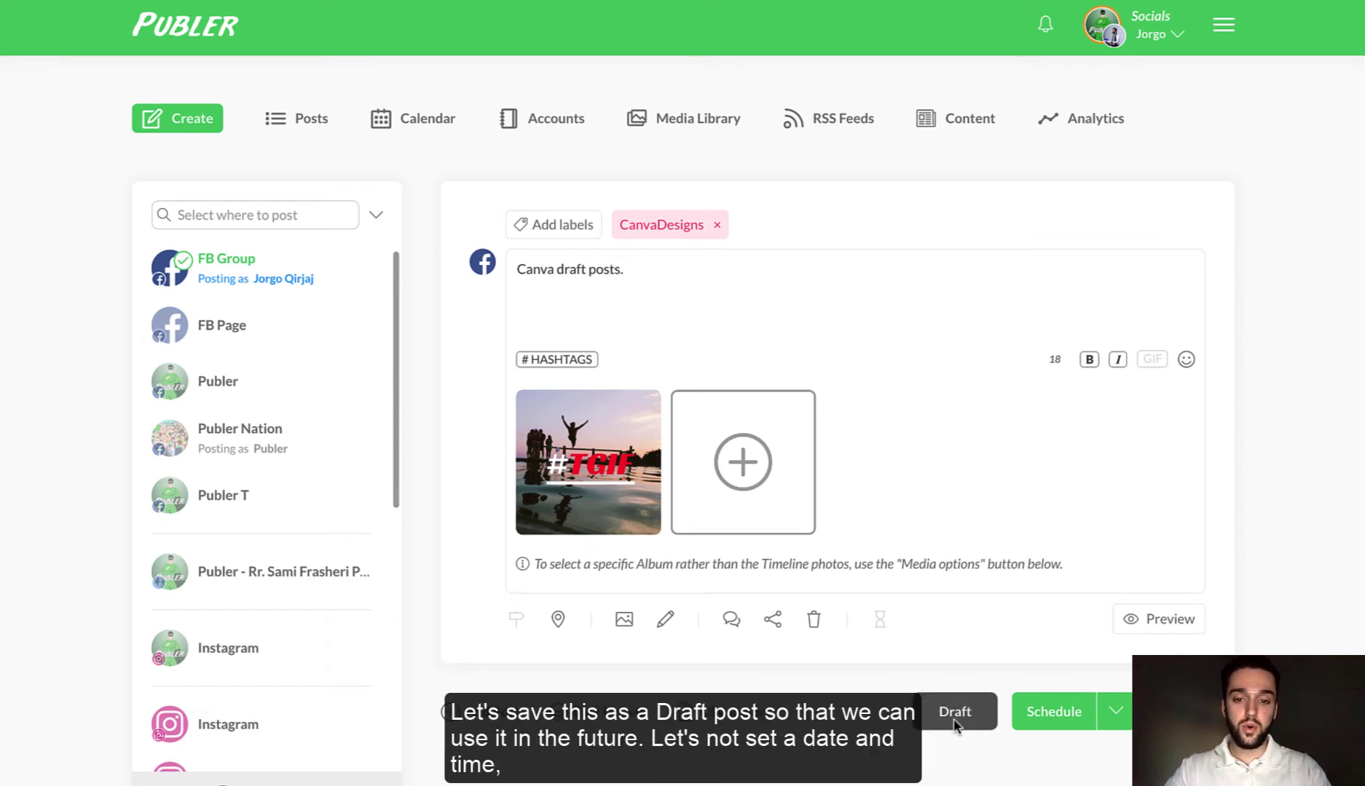
pyautogui.click(939, 712)
pyautogui.click(566, 634)
pyautogui.click(835, 461)
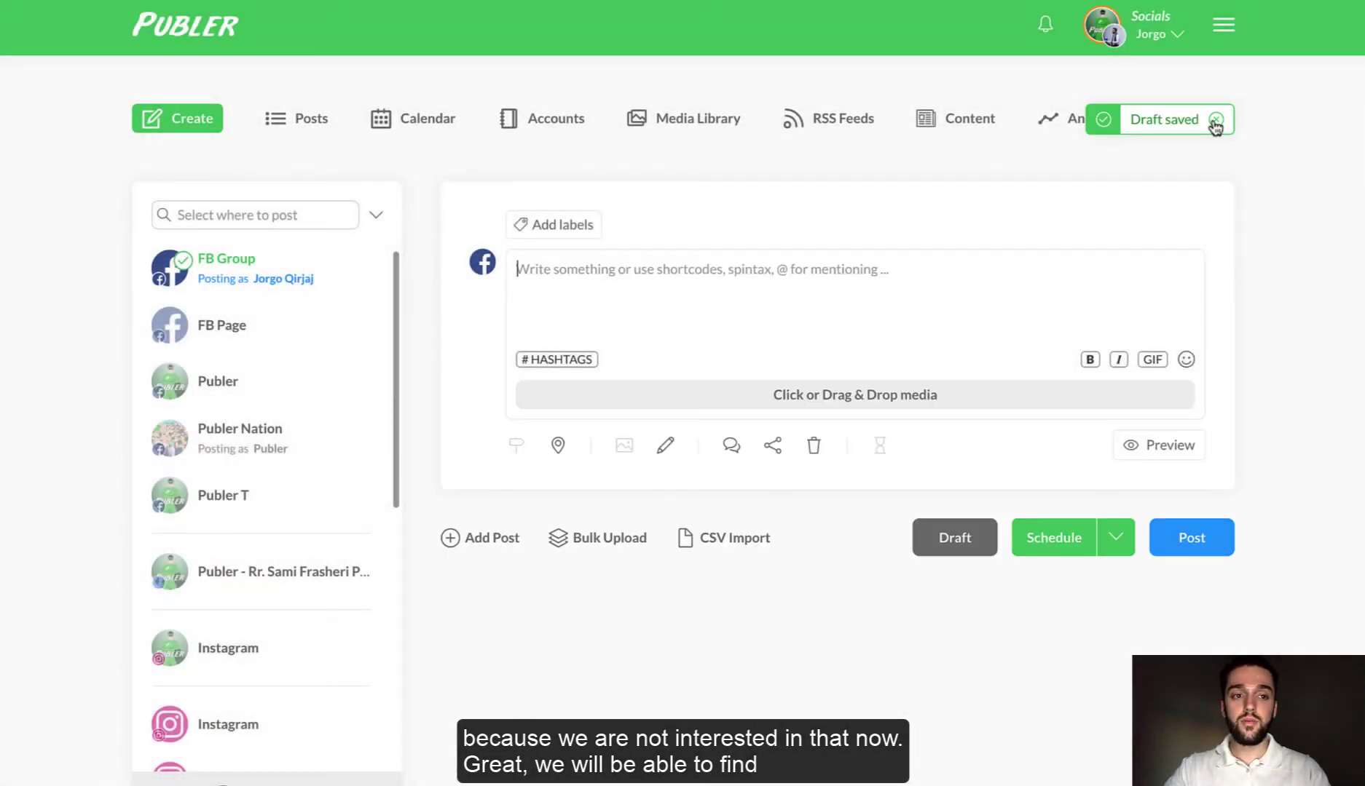
# - Filter the Media Library to Canva designs and view the #TGIF design's details without changes
pyautogui.click(1215, 121)
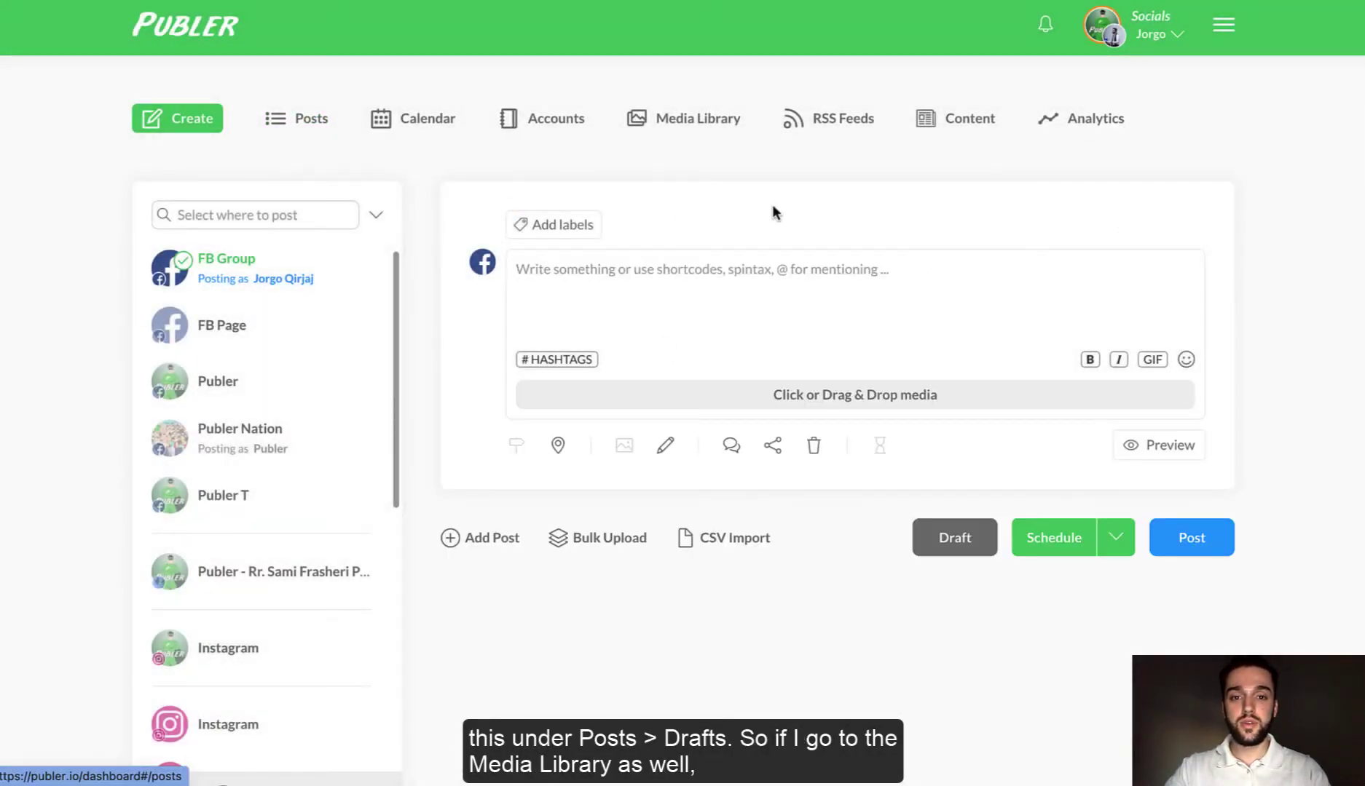
pyautogui.click(699, 126)
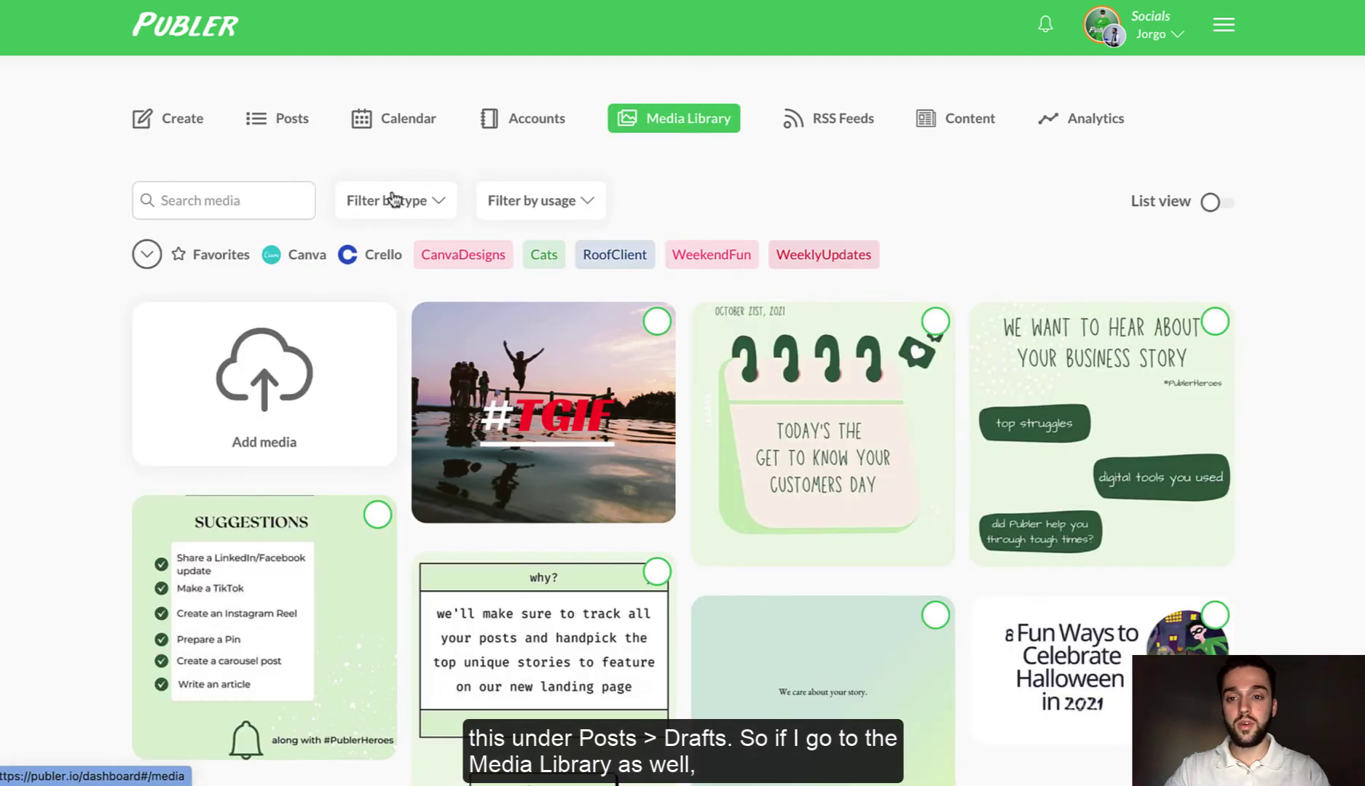
pyautogui.click(306, 261)
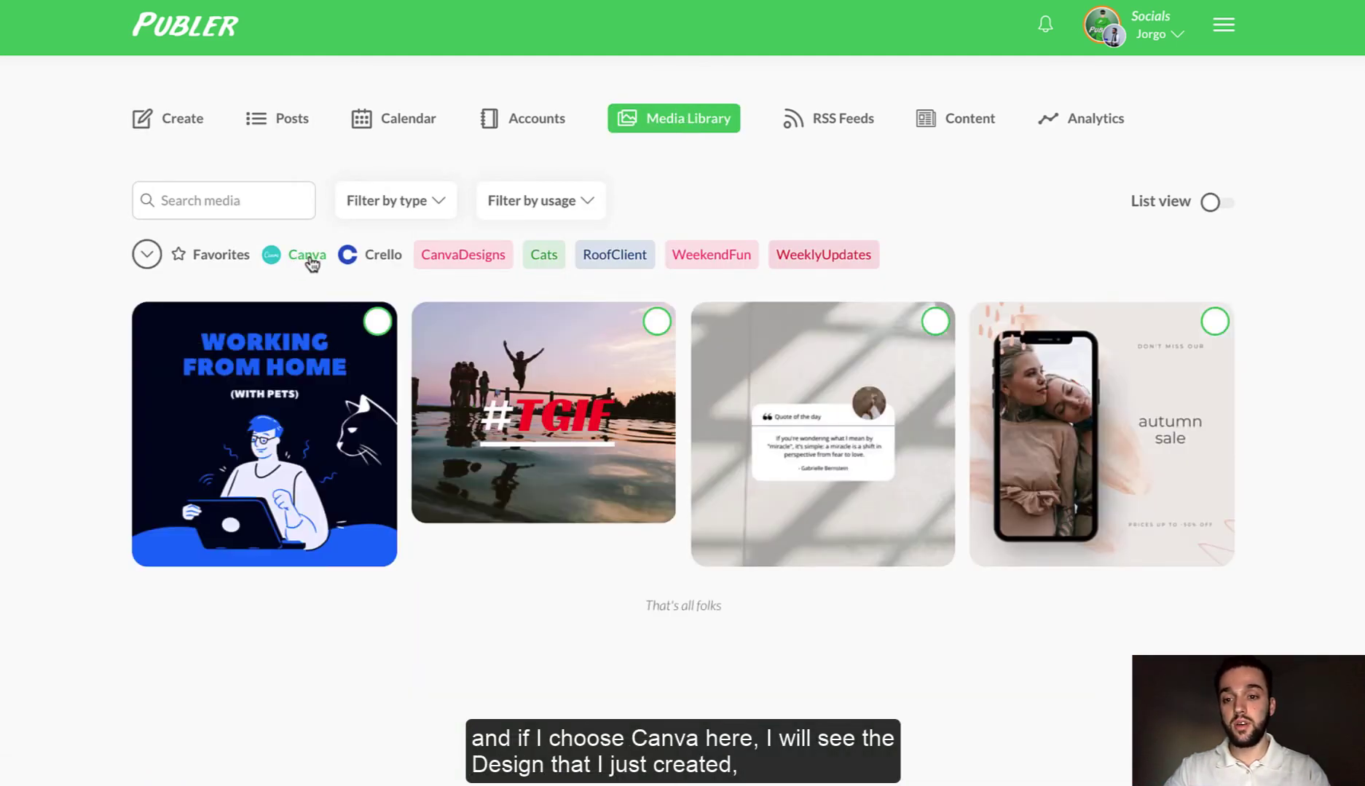
pyautogui.moveTo(567, 413)
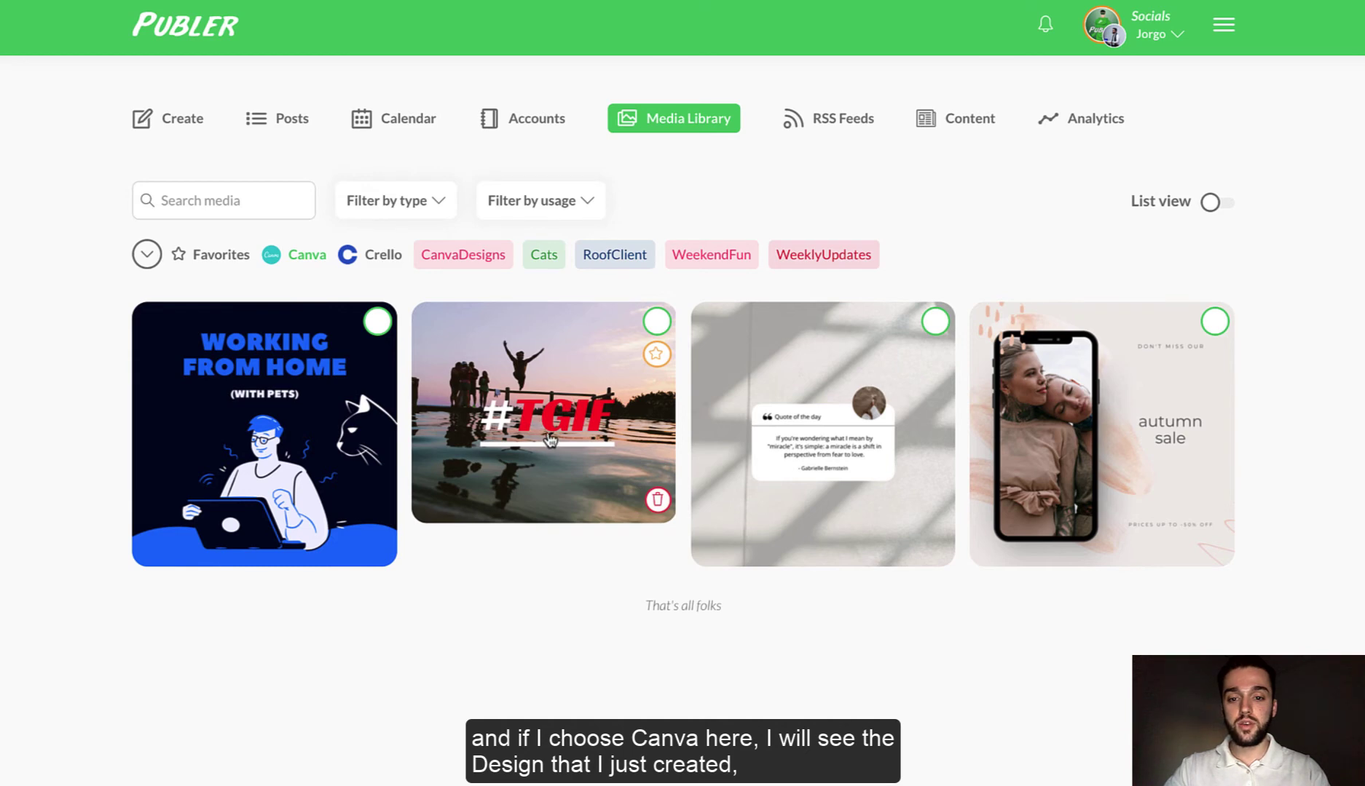
pyautogui.click(552, 439)
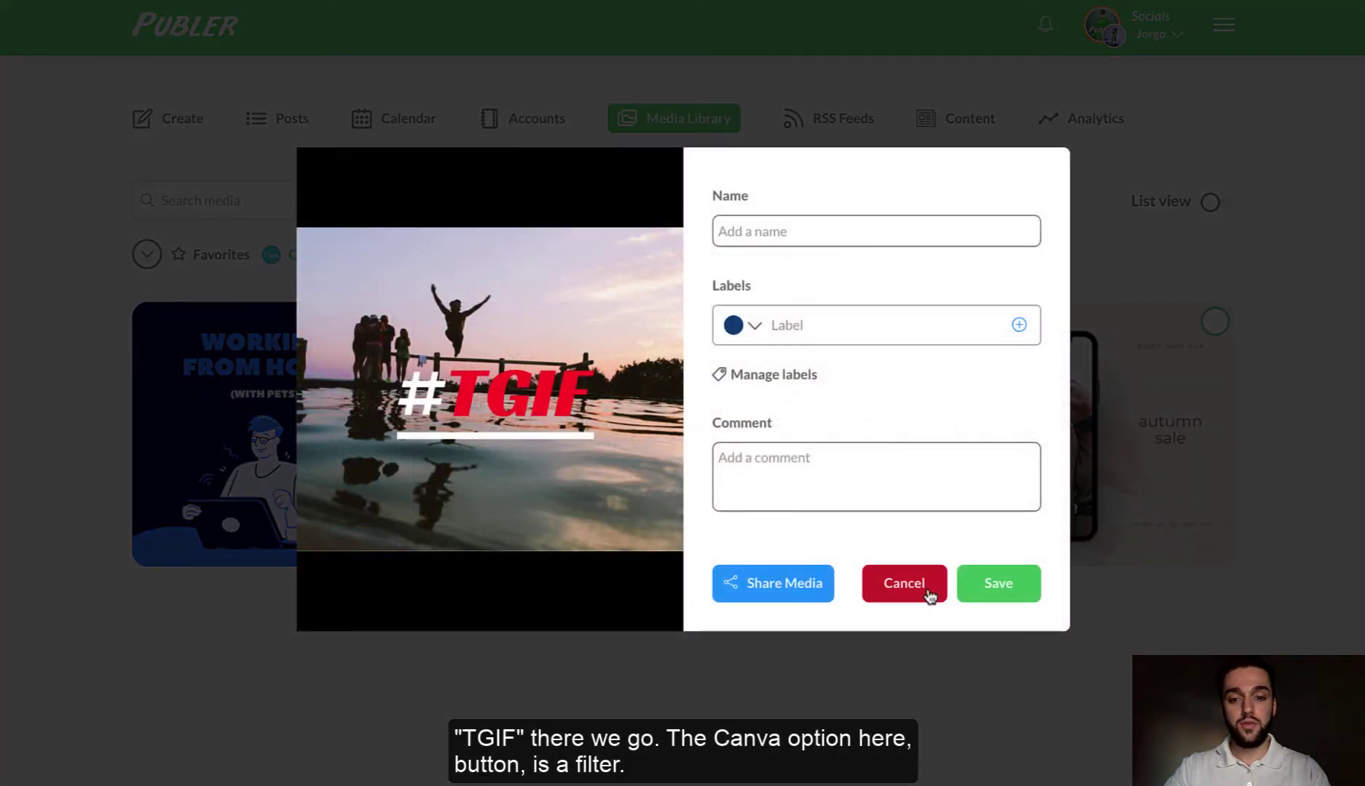
pyautogui.click(928, 593)
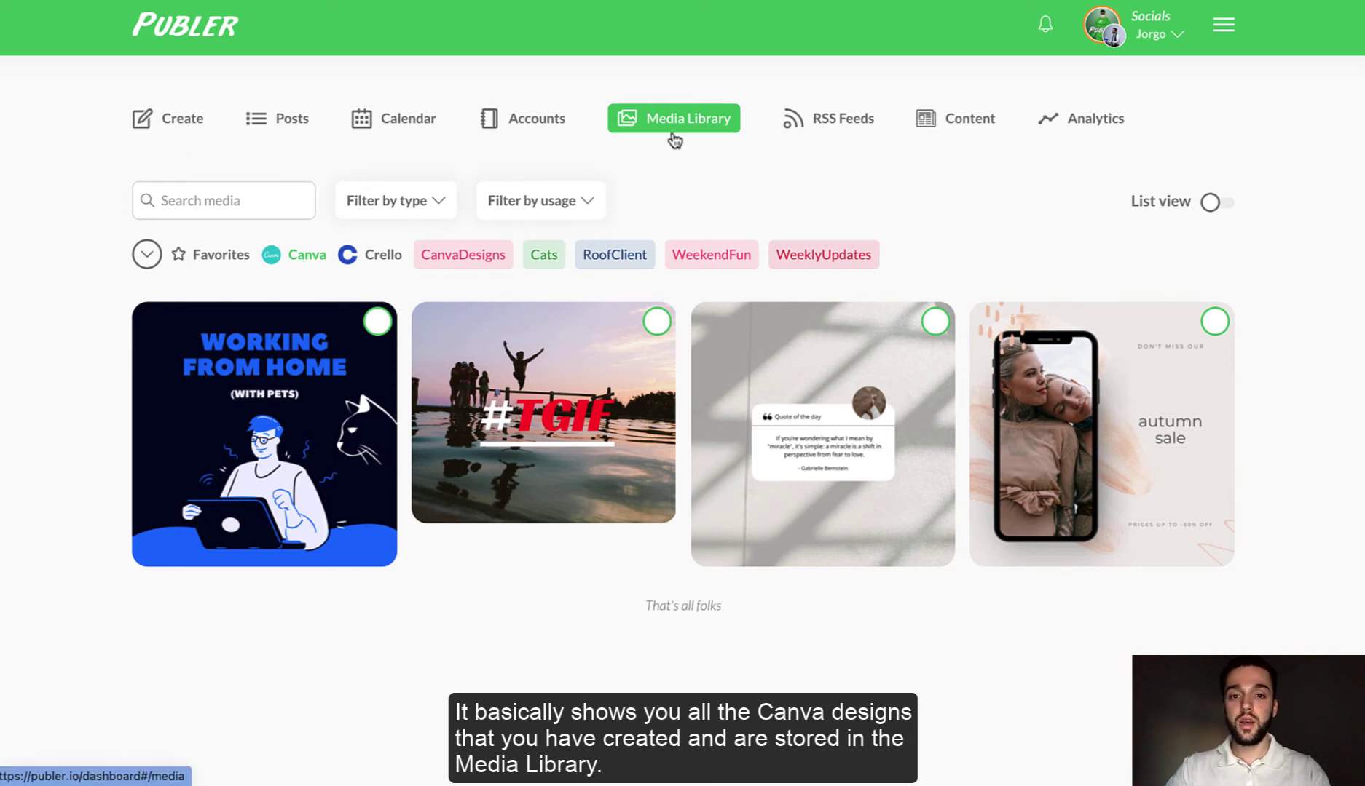
pyautogui.click(298, 271)
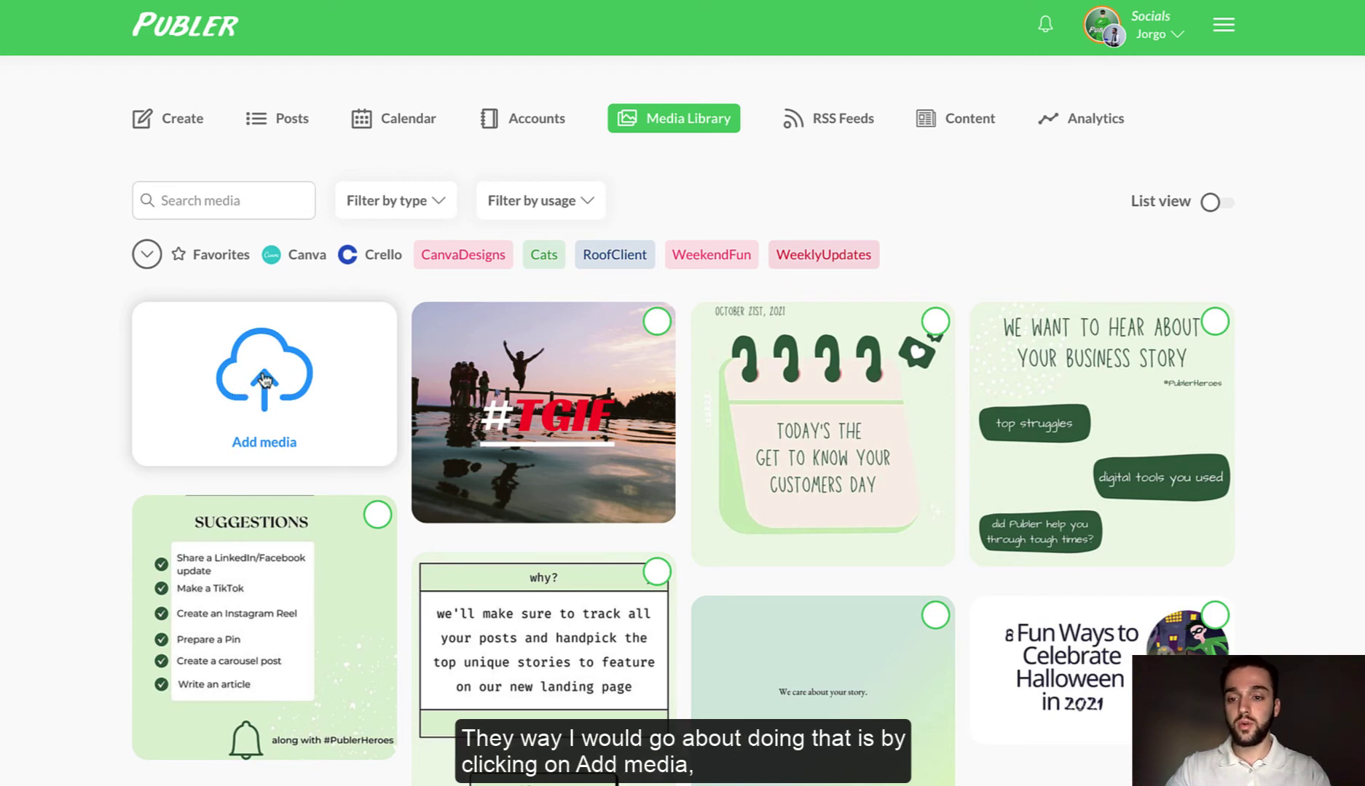
pyautogui.click(267, 393)
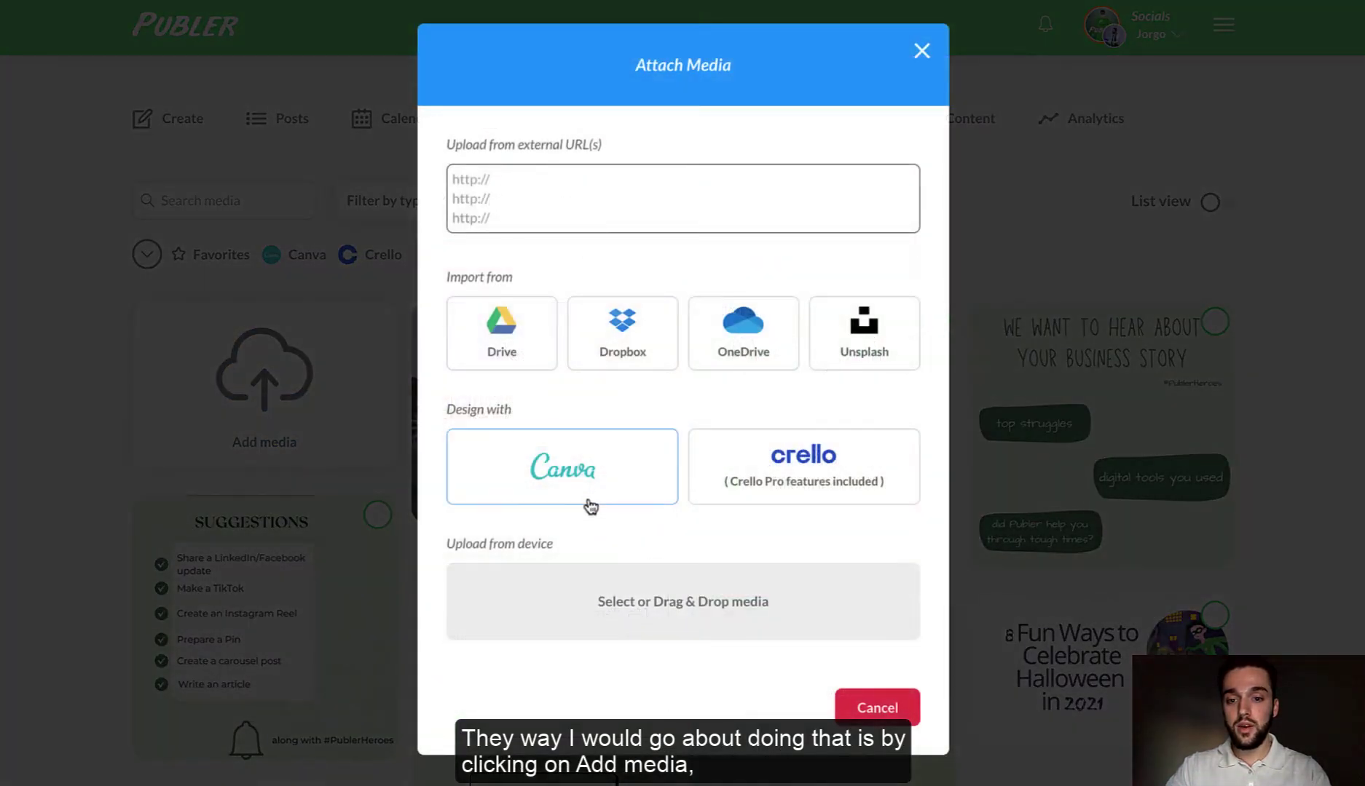
pyautogui.click(572, 477)
pyautogui.click(690, 404)
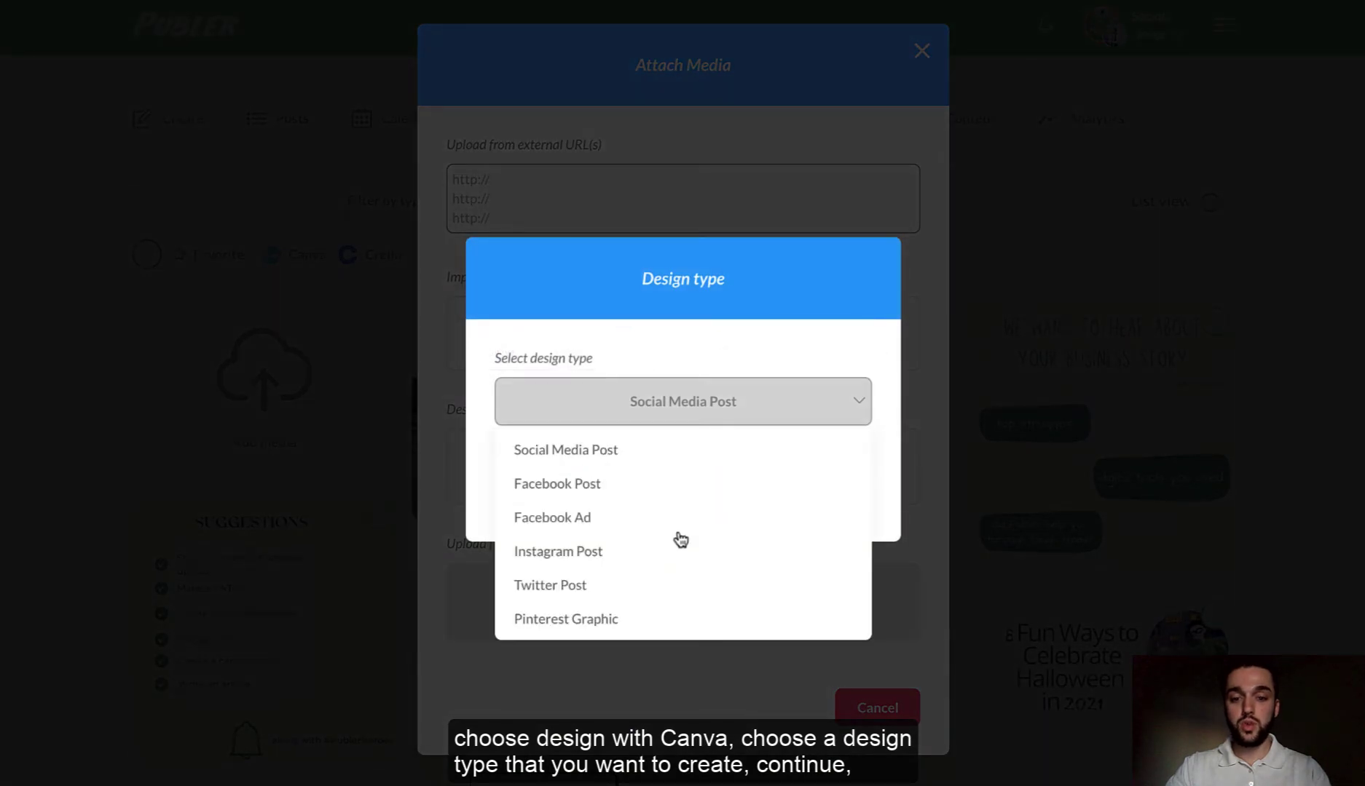
pyautogui.click(672, 451)
pyautogui.click(817, 493)
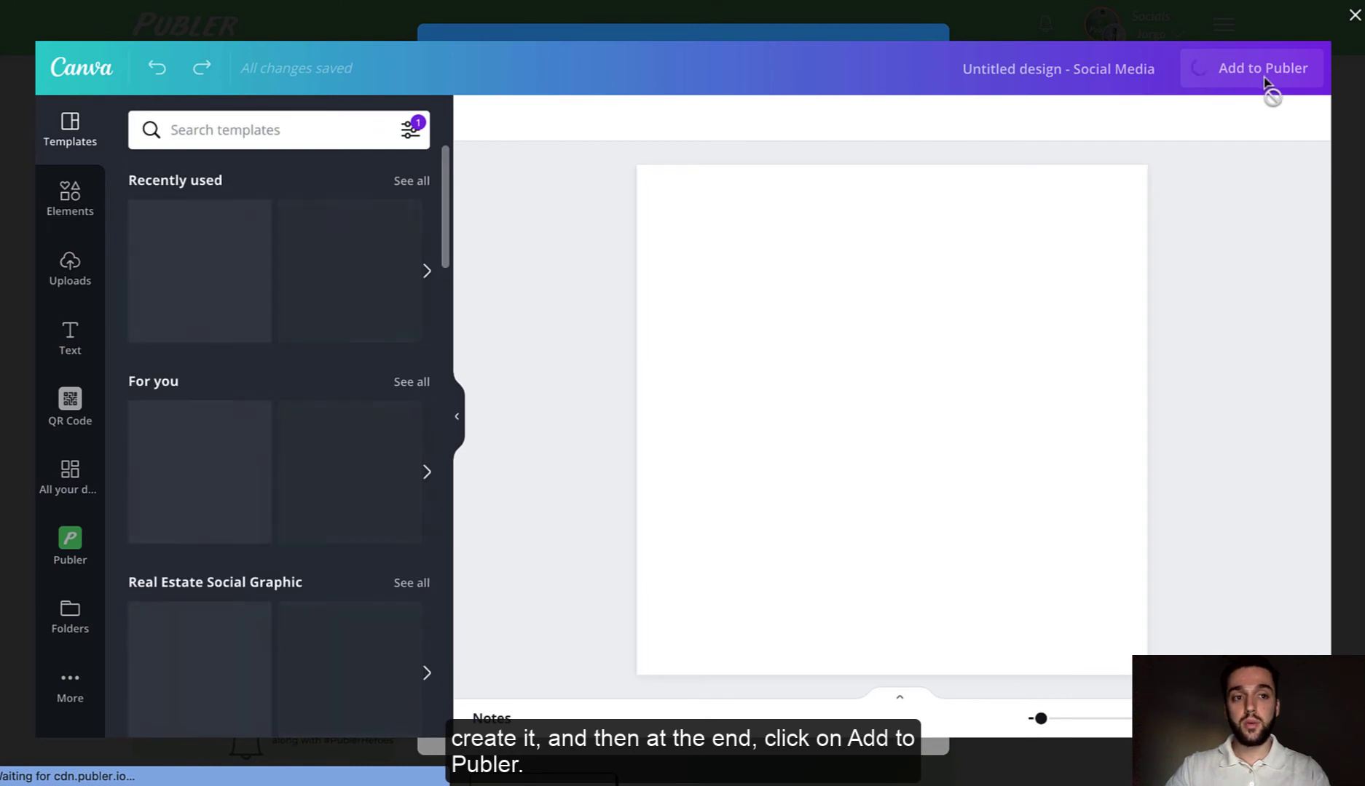
pyautogui.click(1355, 16)
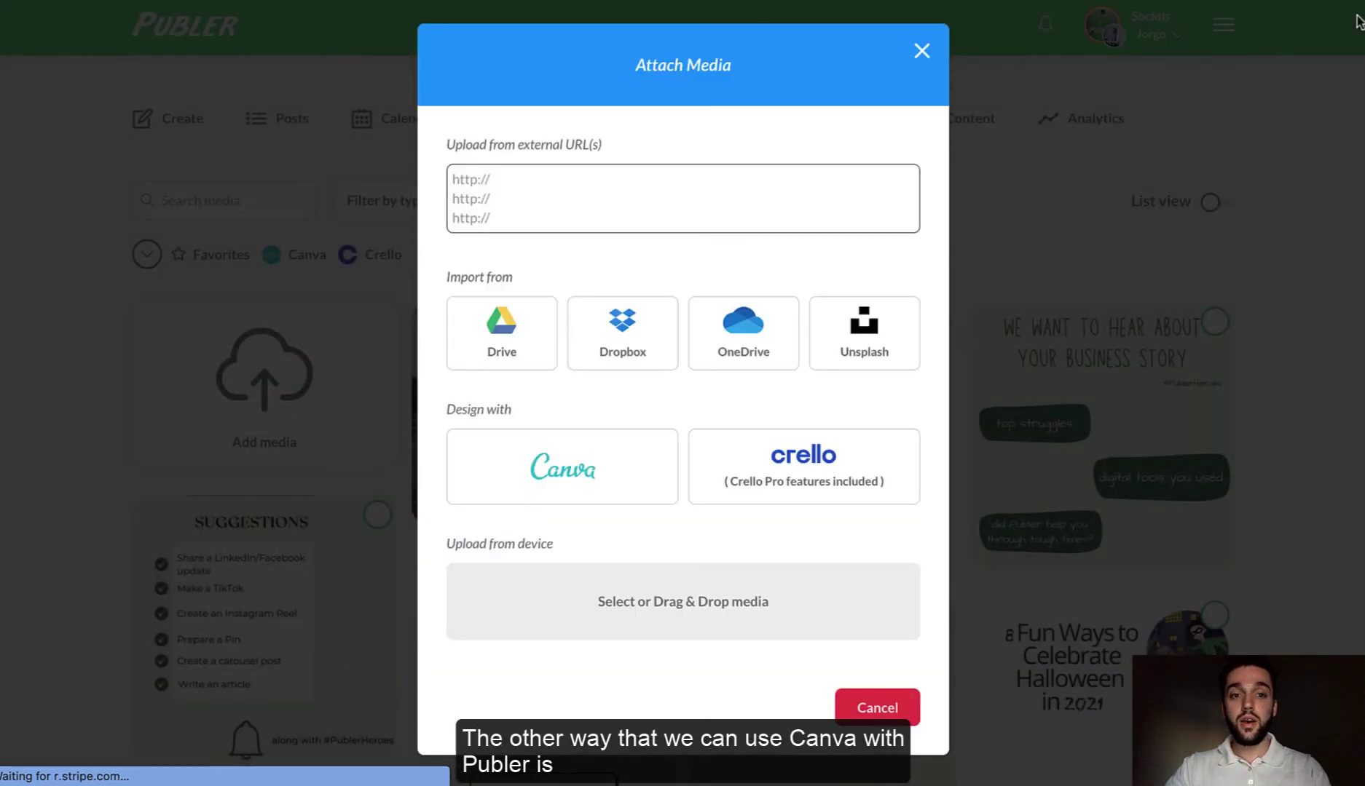
pyautogui.click(921, 51)
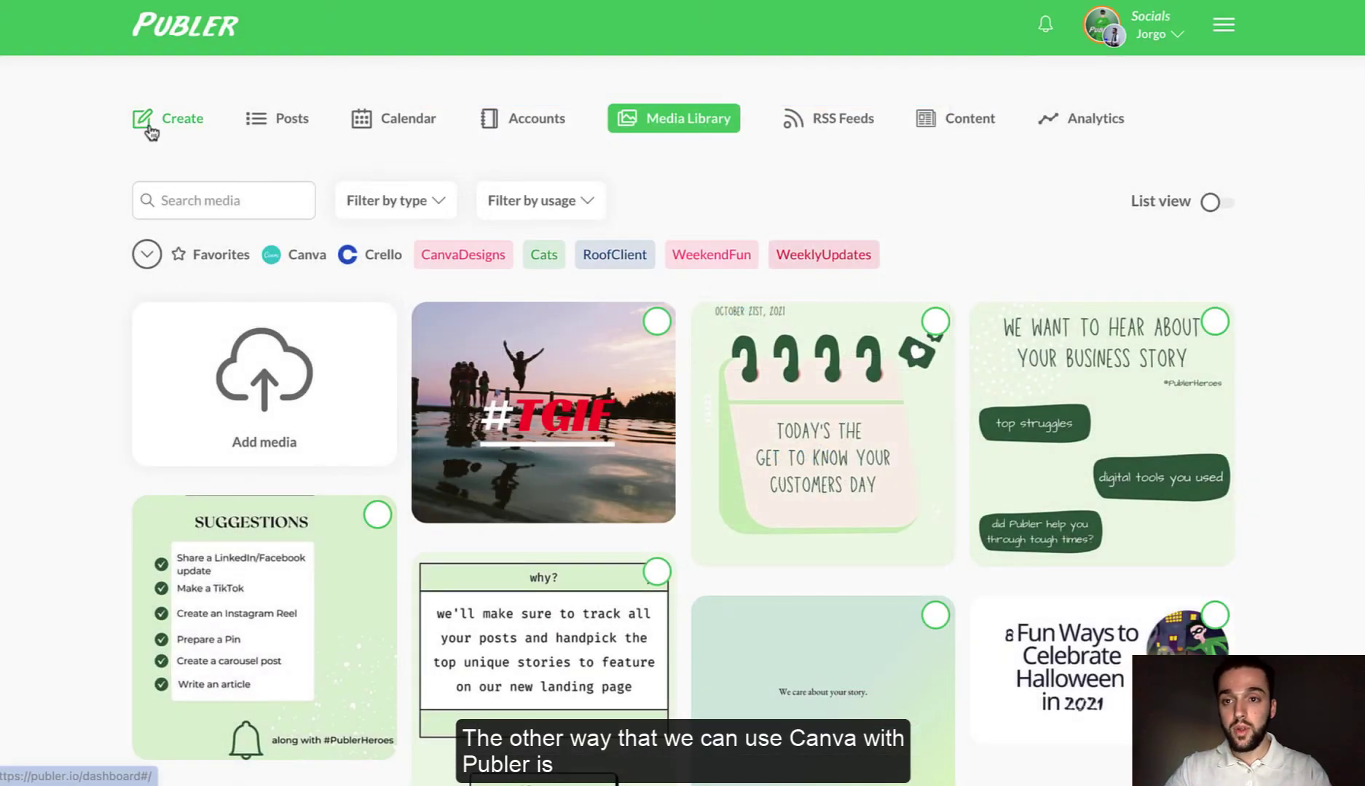
# - Log in to canva.com using the saved account password
pyautogui.click(201, 124)
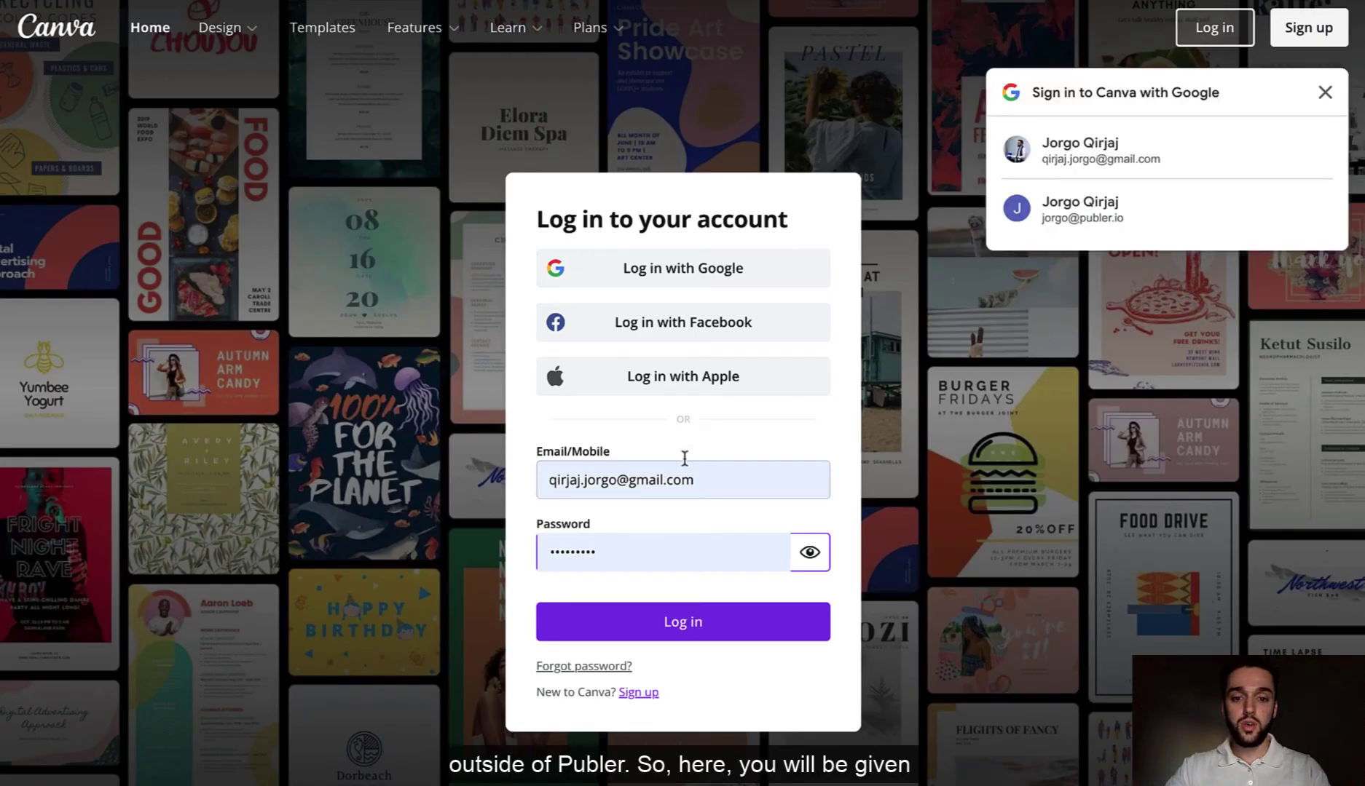
pyautogui.click(667, 551)
pyautogui.click(656, 602)
pyautogui.click(674, 623)
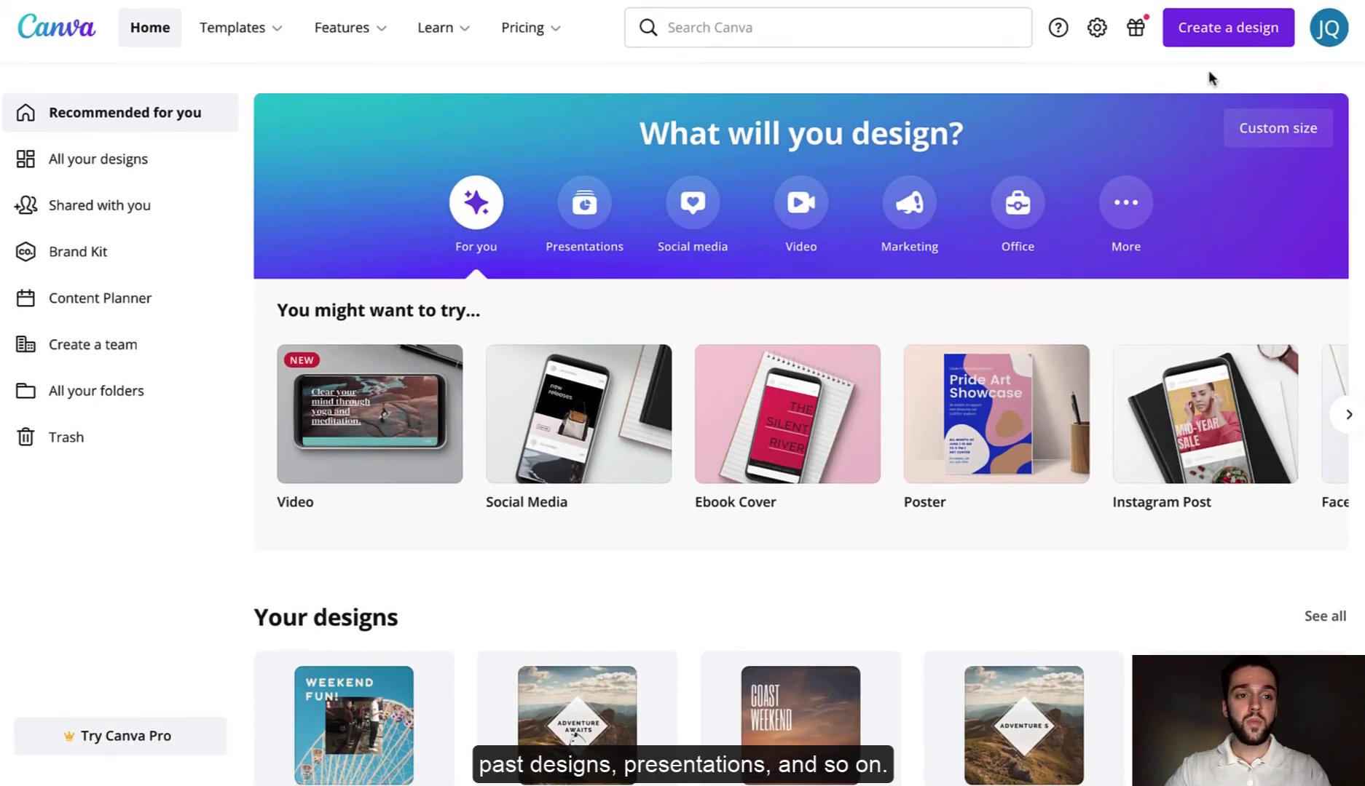
# - Create a new Instagram Post and apply the Weekend Fun! template
pyautogui.click(1209, 35)
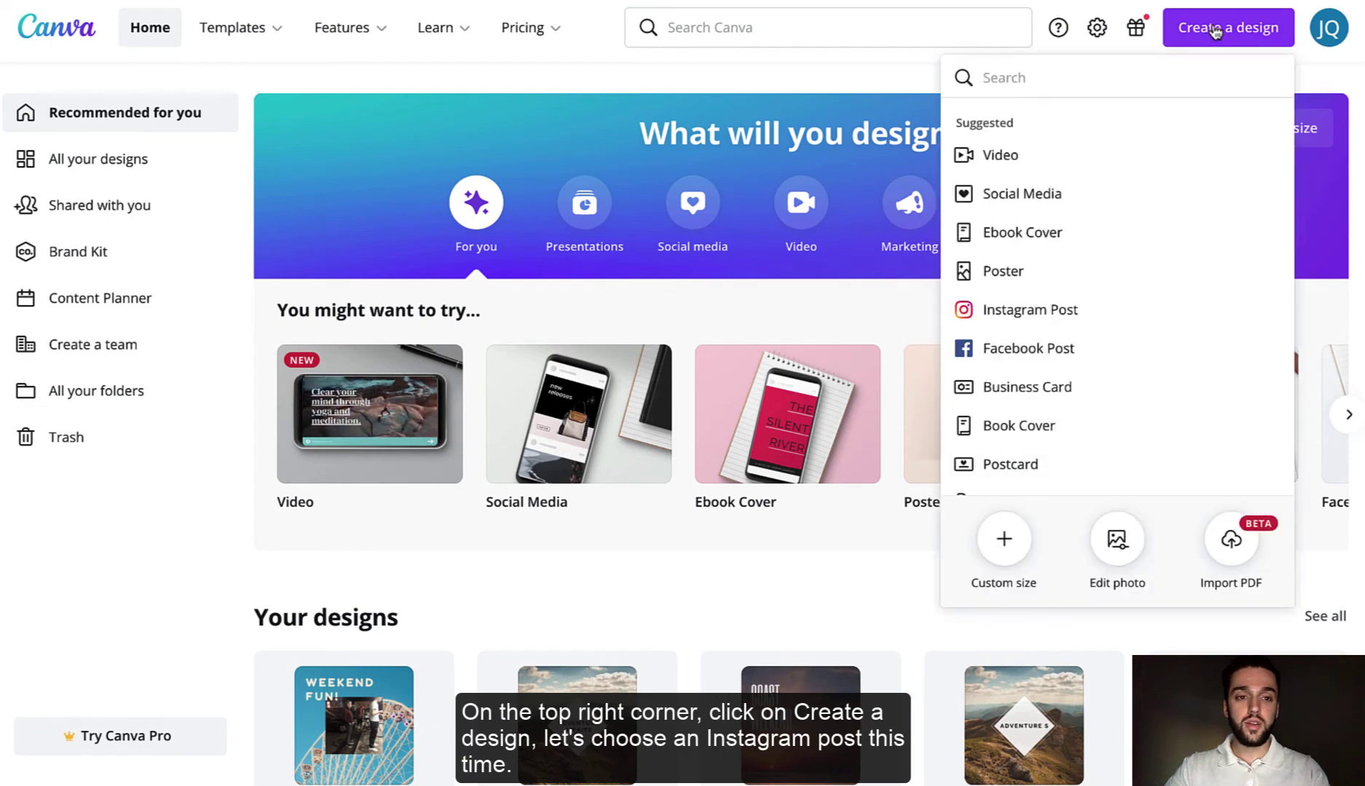
pyautogui.click(1029, 312)
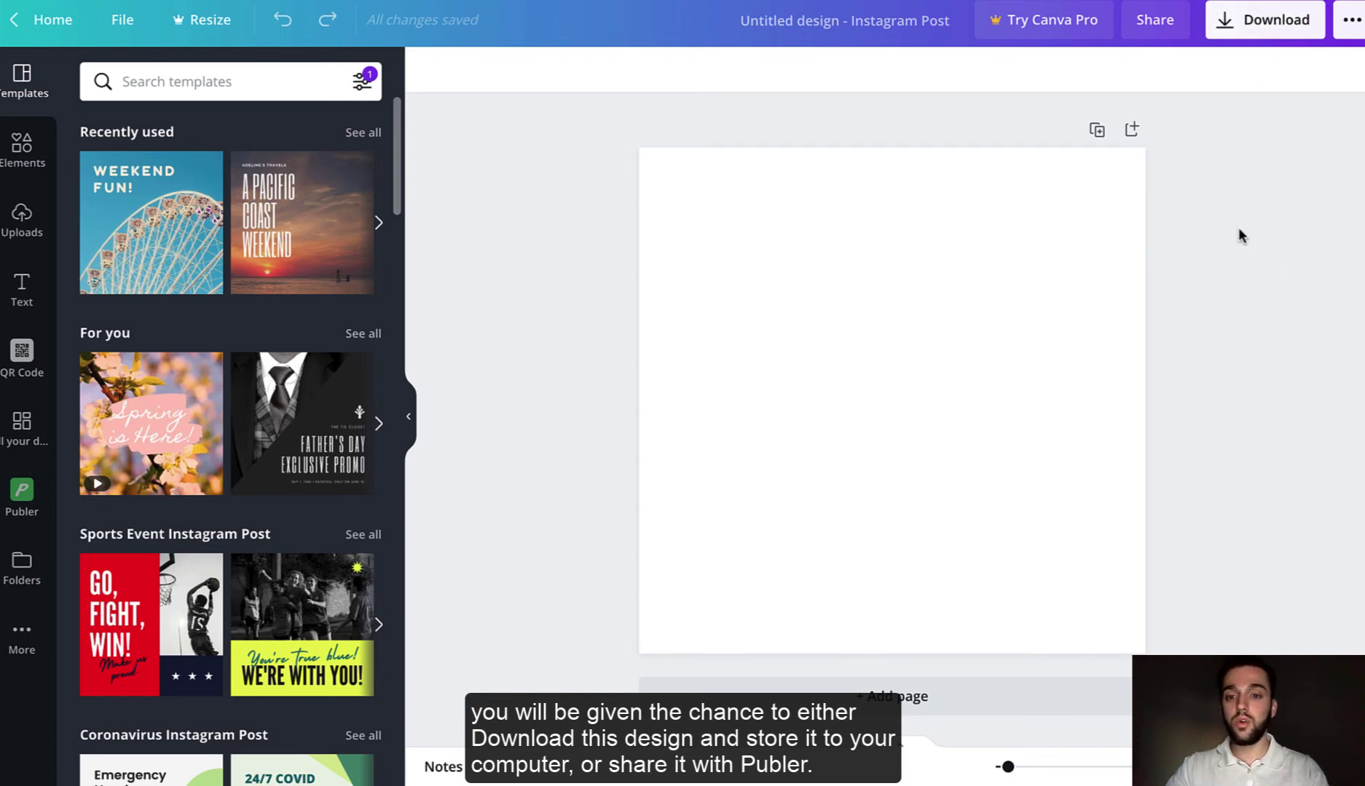
pyautogui.scroll(-4, 190, 463)
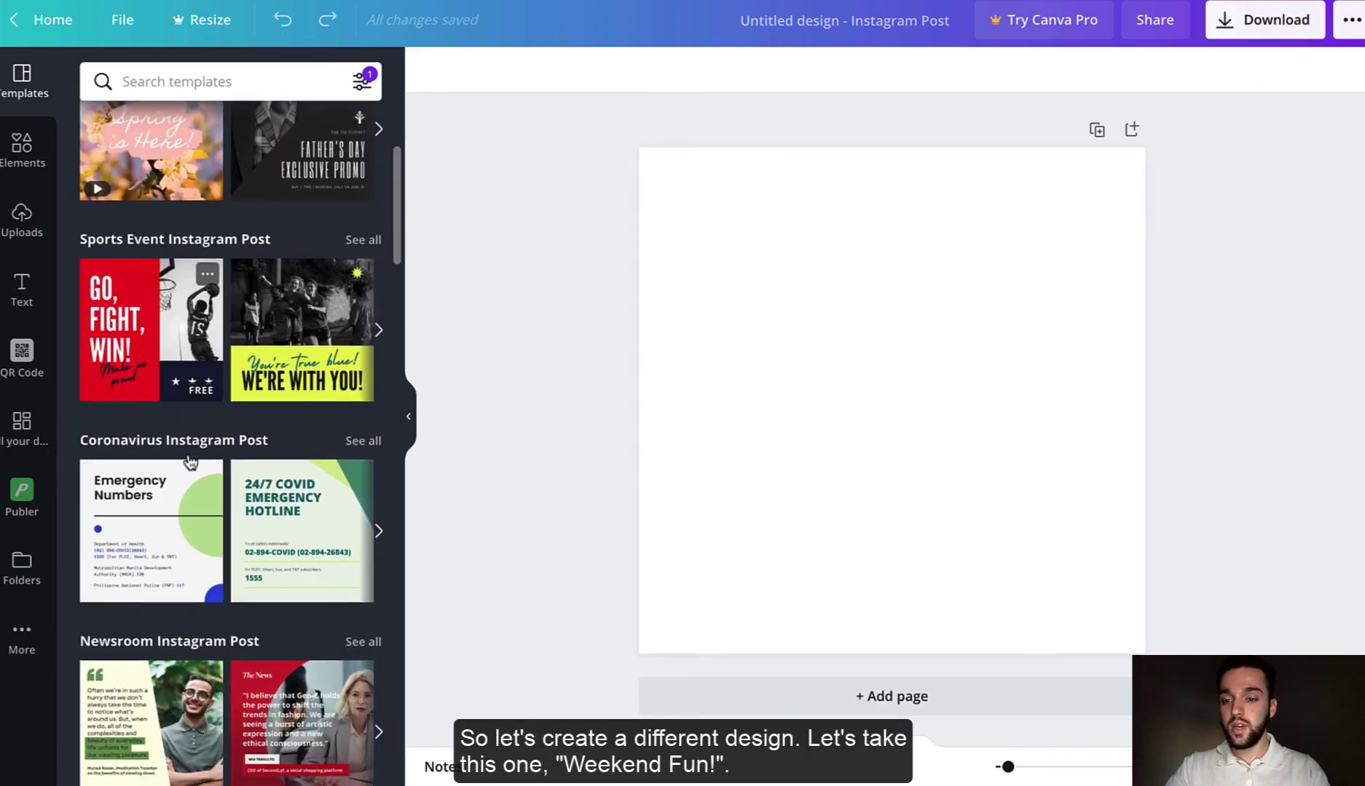
pyautogui.scroll(4, 190, 462)
pyautogui.click(151, 223)
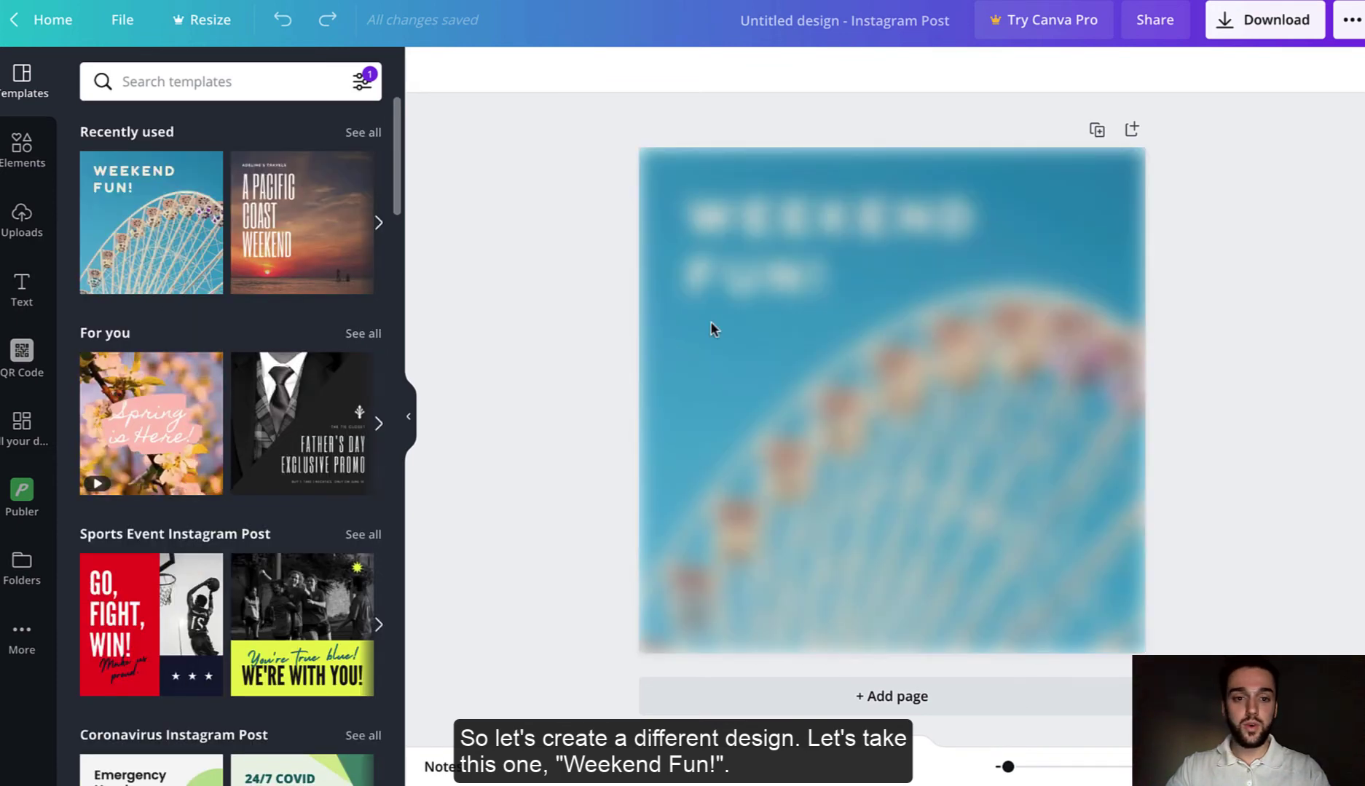
# - Edit the headline from 'WEEKEND FUN!' to 'WEEKEND!'
pyautogui.click(798, 281)
pyautogui.doubleClick(818, 283)
pyautogui.click(823, 278)
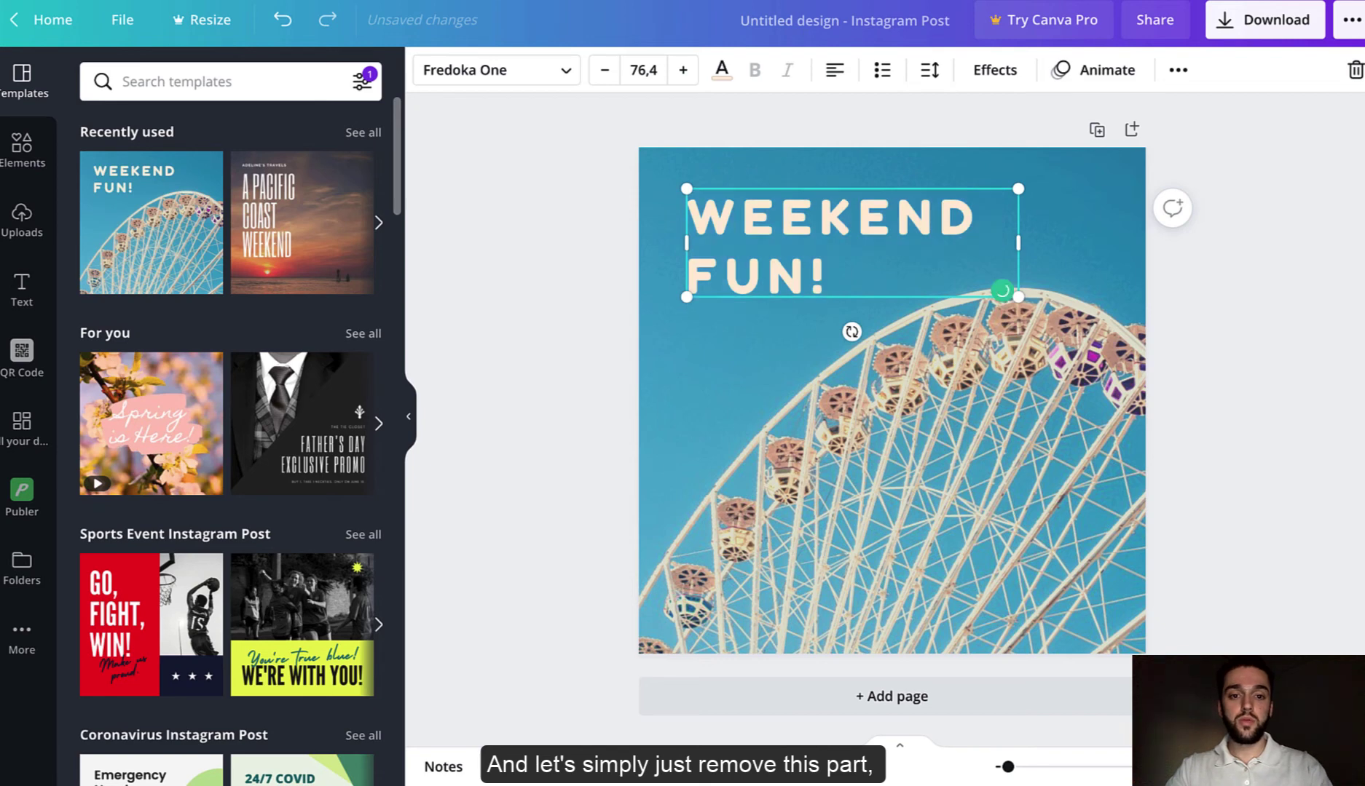
pyautogui.press('BackSpace')
pyautogui.press('BackSpace')
pyautogui.press('BackSpace')
pyautogui.press('BackSpace')
pyautogui.press('BackSpace')
pyautogui.write('!')
pyautogui.click(1236, 305)
pyautogui.click(710, 200)
pyautogui.click(613, 214)
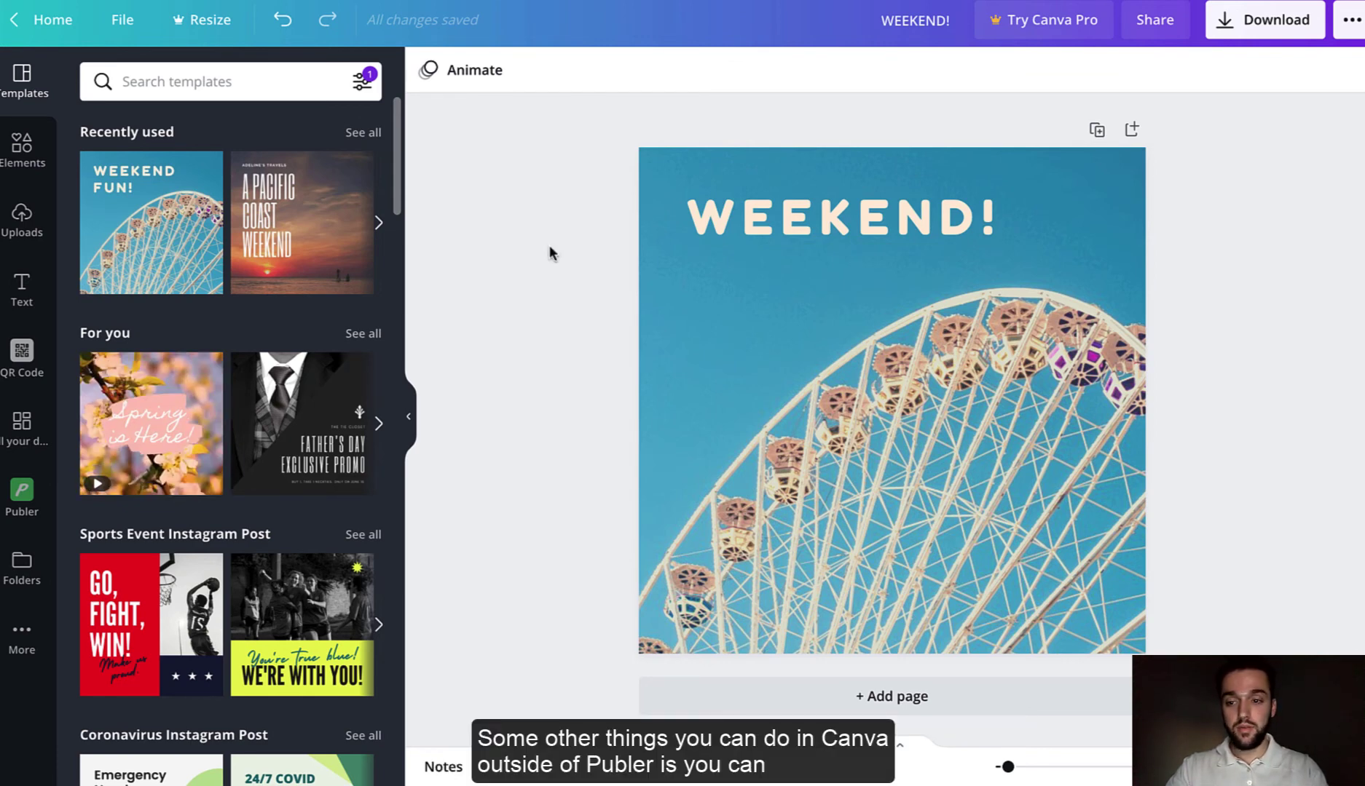
pyautogui.click(21, 641)
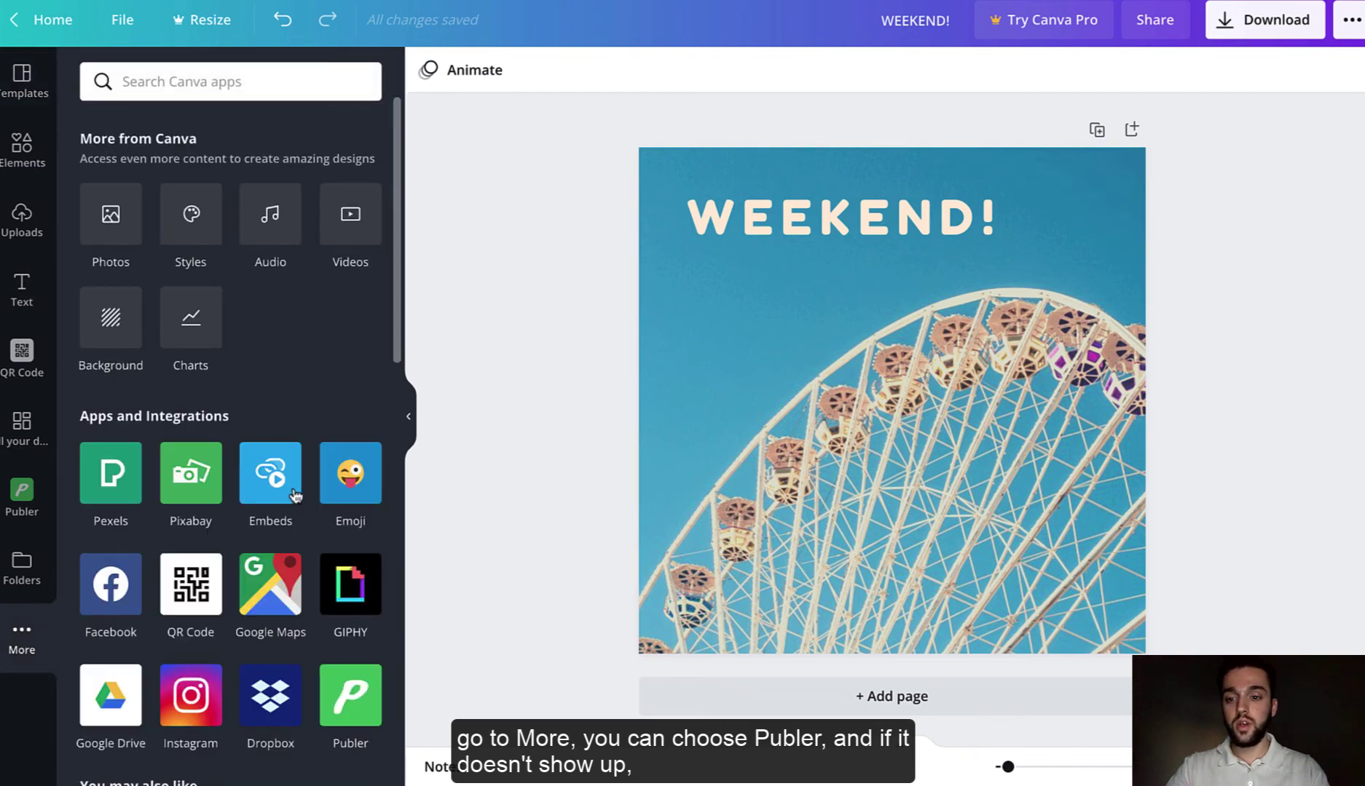
pyautogui.click(219, 82)
pyautogui.write('Publer')
pyautogui.click(110, 473)
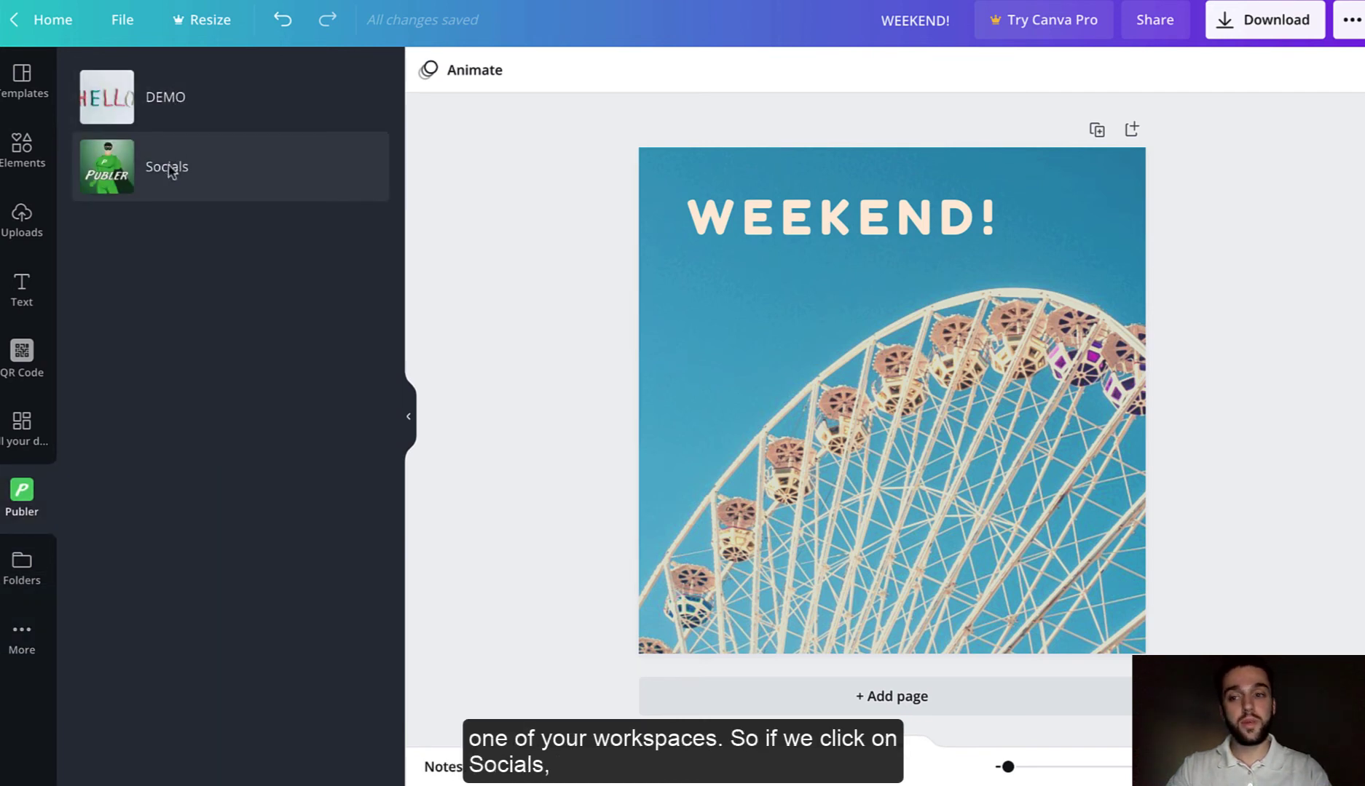
pyautogui.click(169, 169)
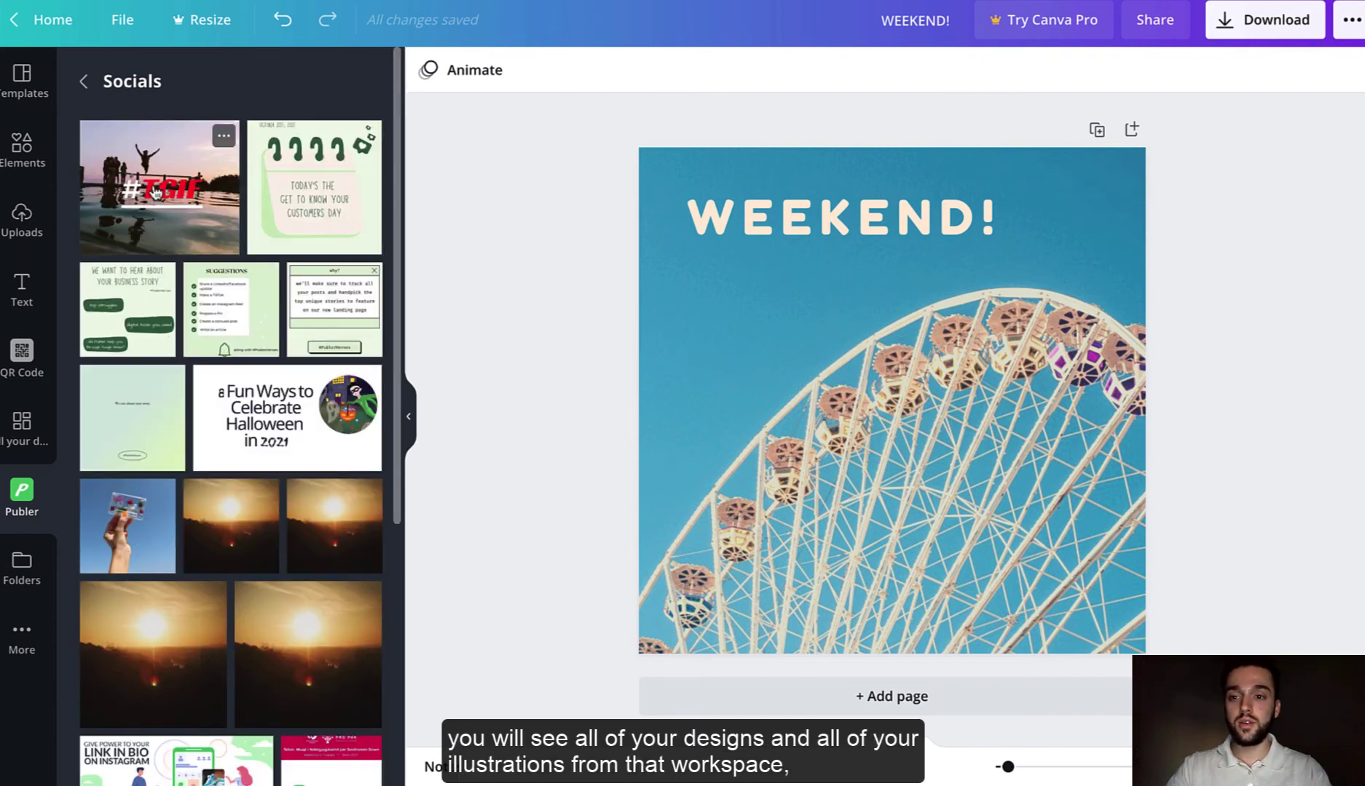
pyautogui.click(157, 191)
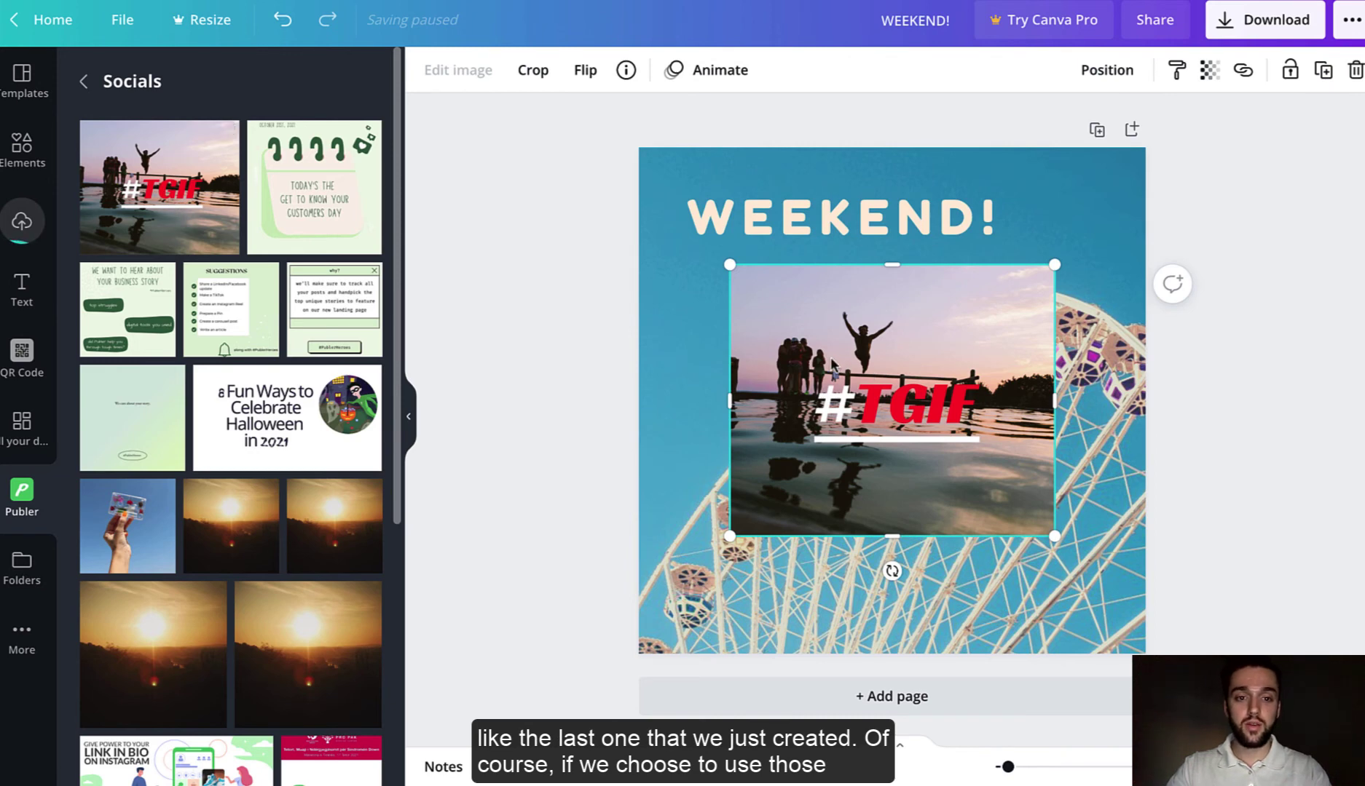
pyautogui.moveTo(816, 386); pyautogui.dragTo(772, 380)
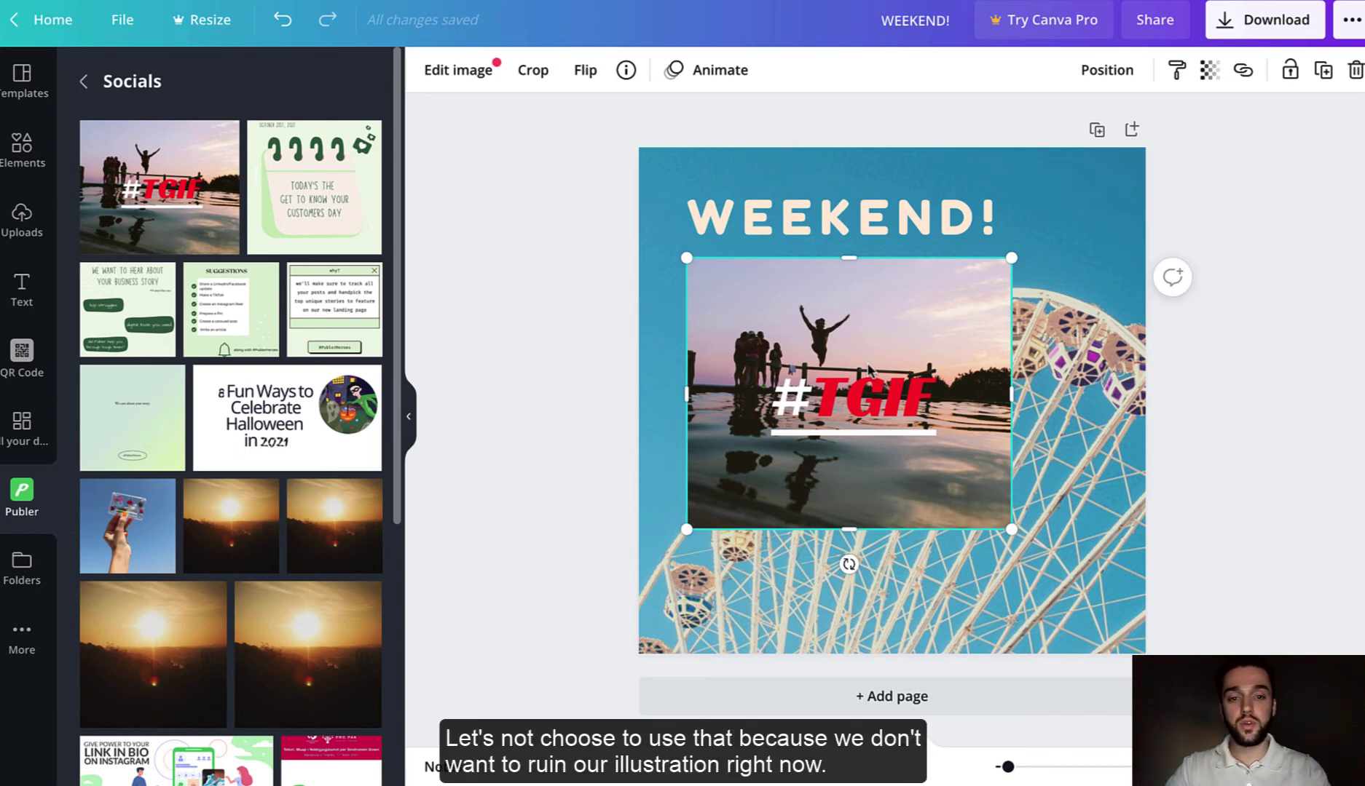
pyautogui.press('Delete')
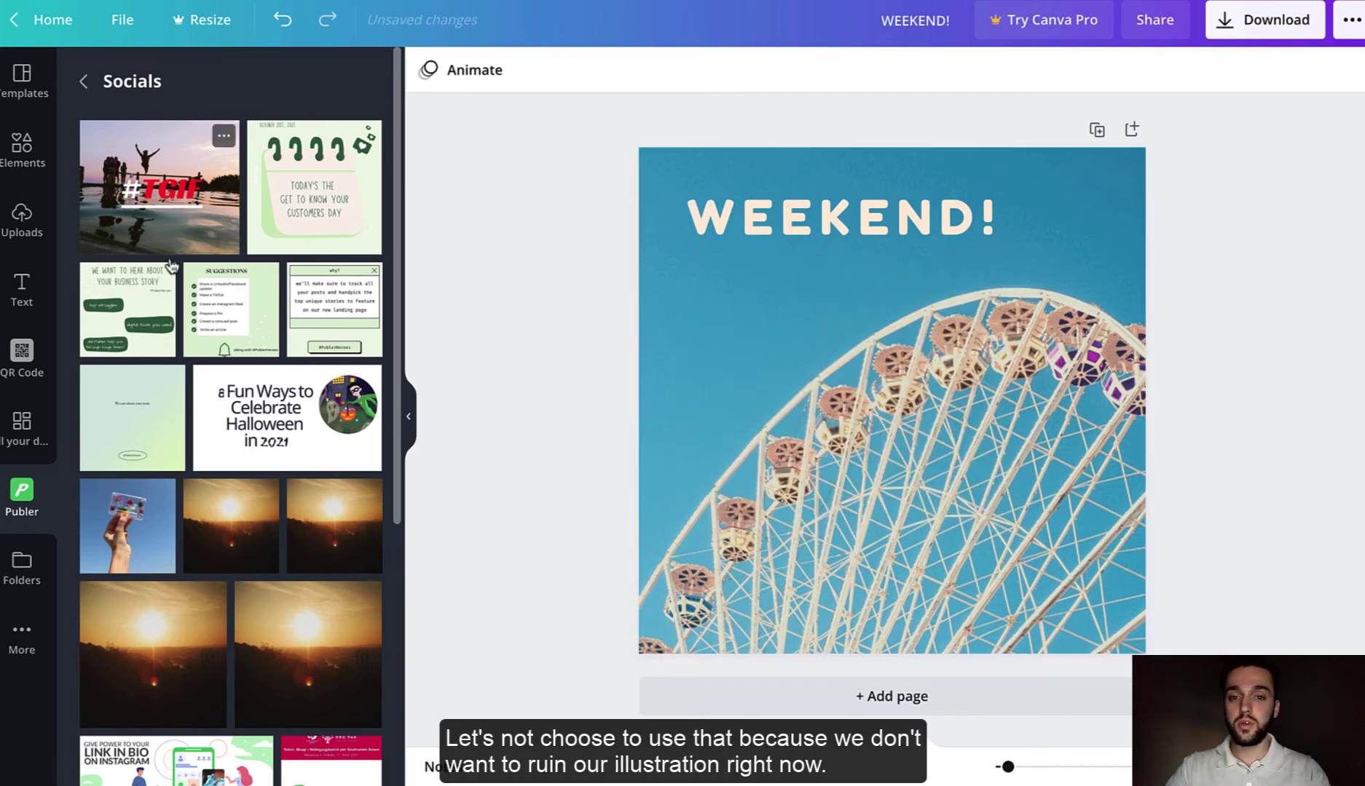
pyautogui.click(27, 421)
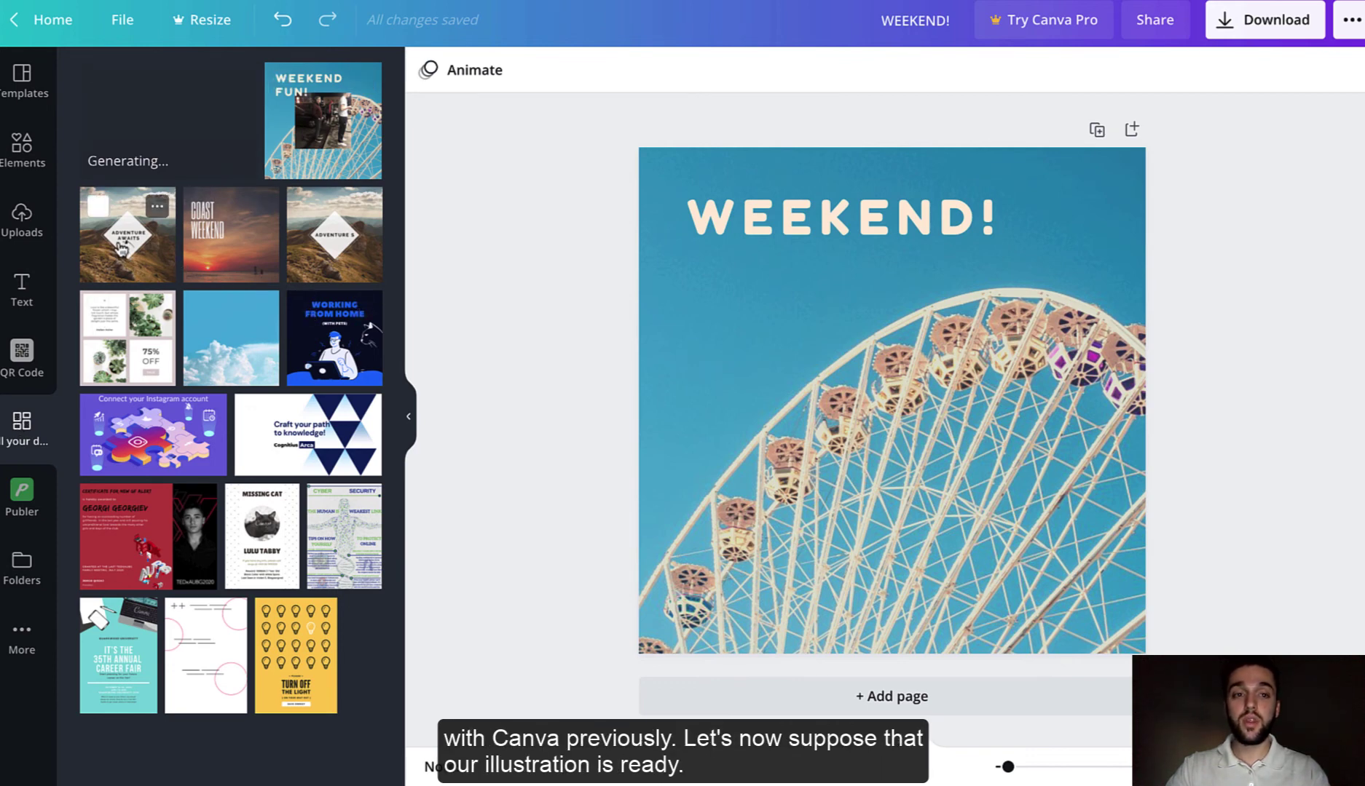
pyautogui.click(22, 82)
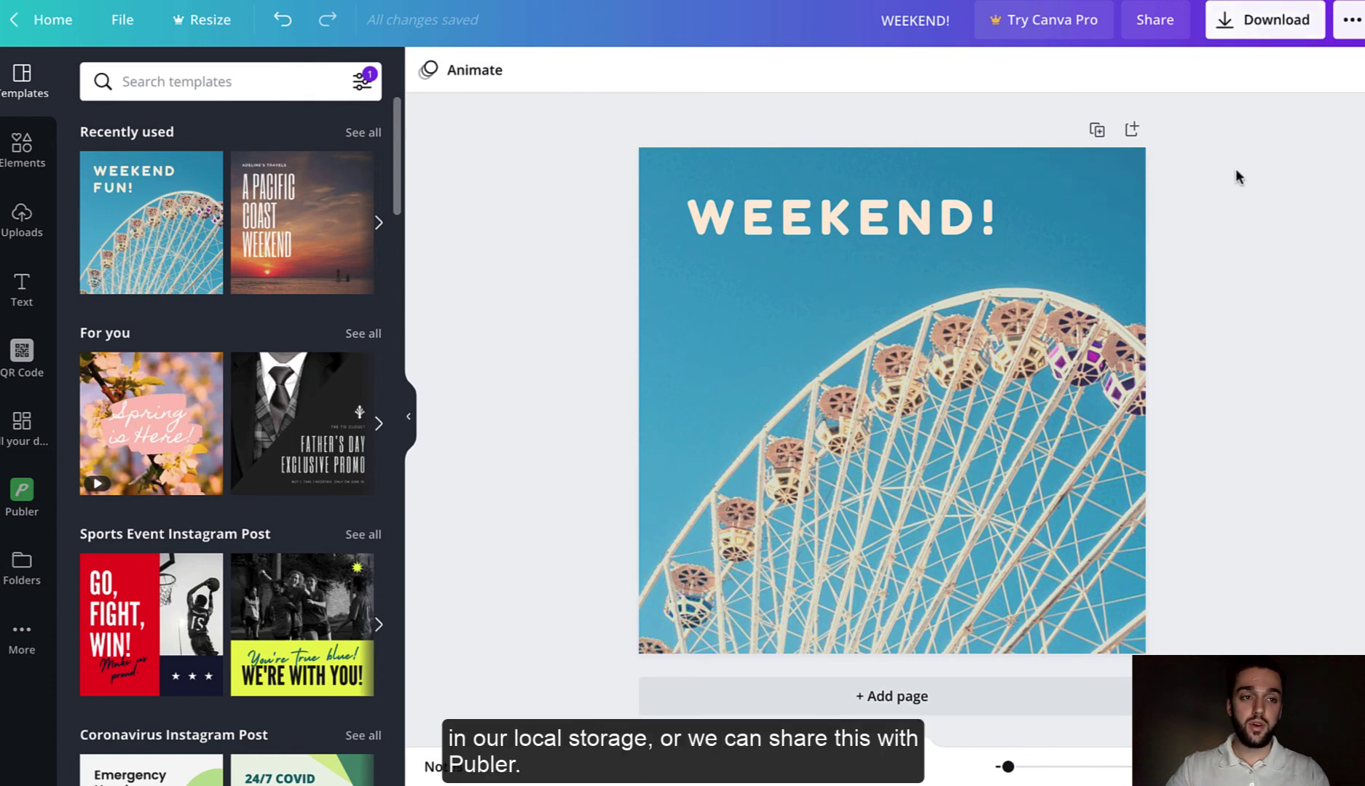
# - Save the WEEKEND! Canva design to Publer's Socials workspace as a PNG file
pyautogui.click(1352, 21)
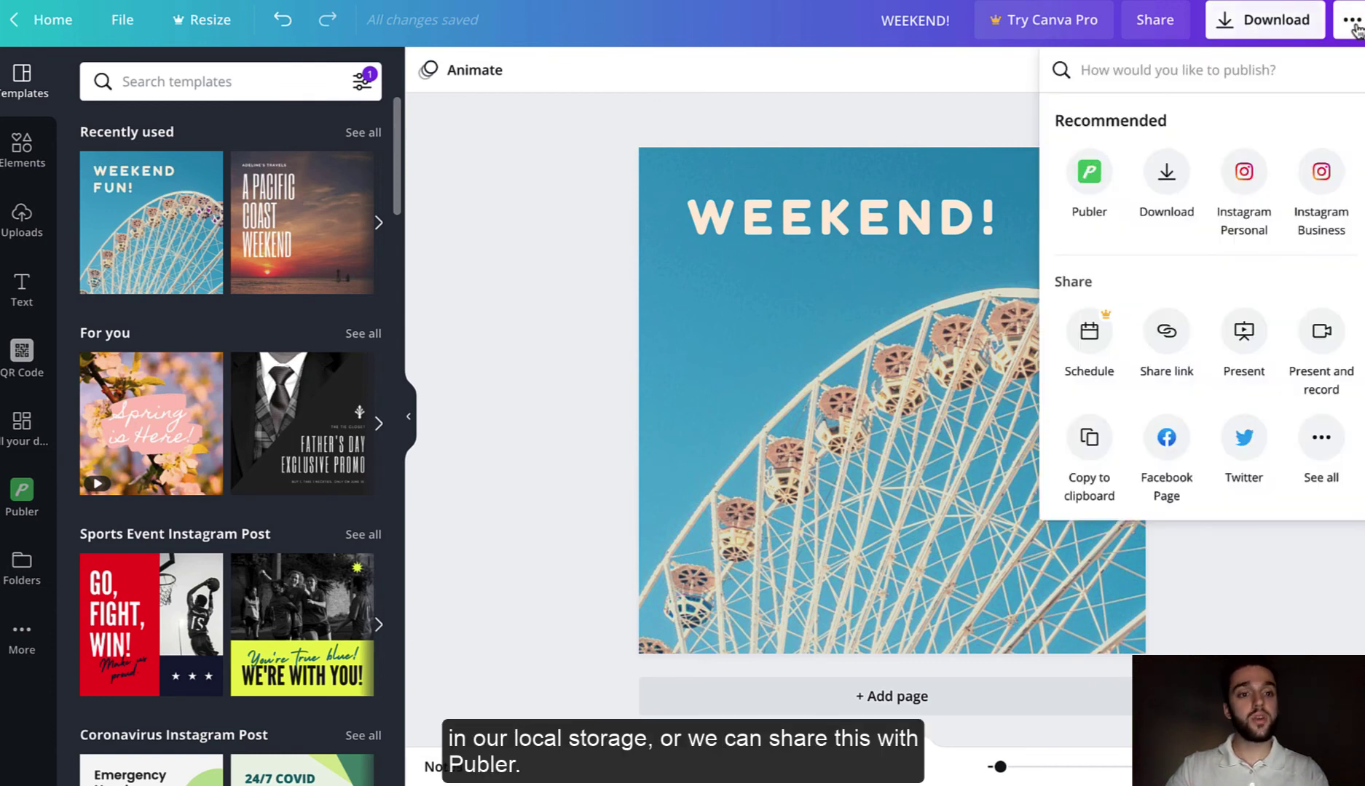
pyautogui.write('Publer')
pyautogui.click(1089, 131)
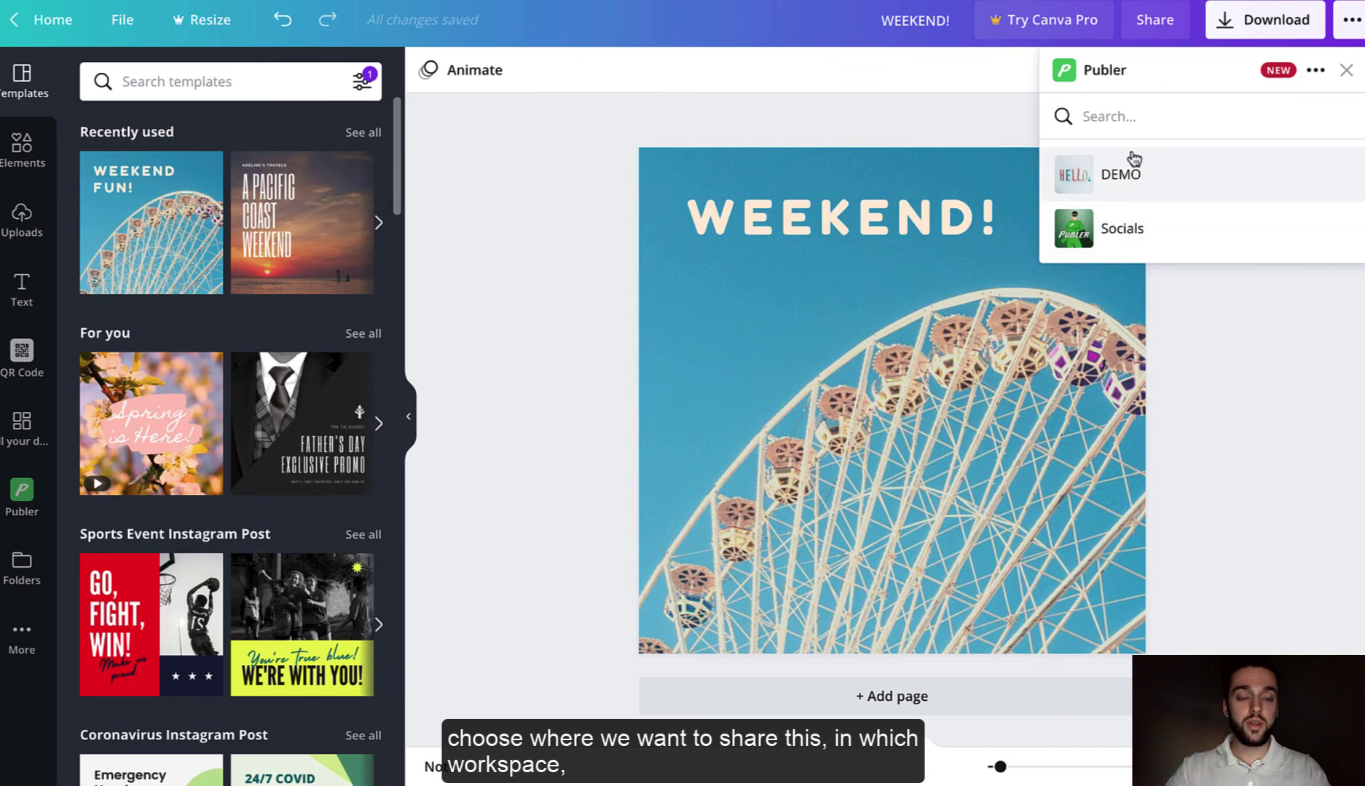
pyautogui.click(1119, 231)
pyautogui.click(1097, 206)
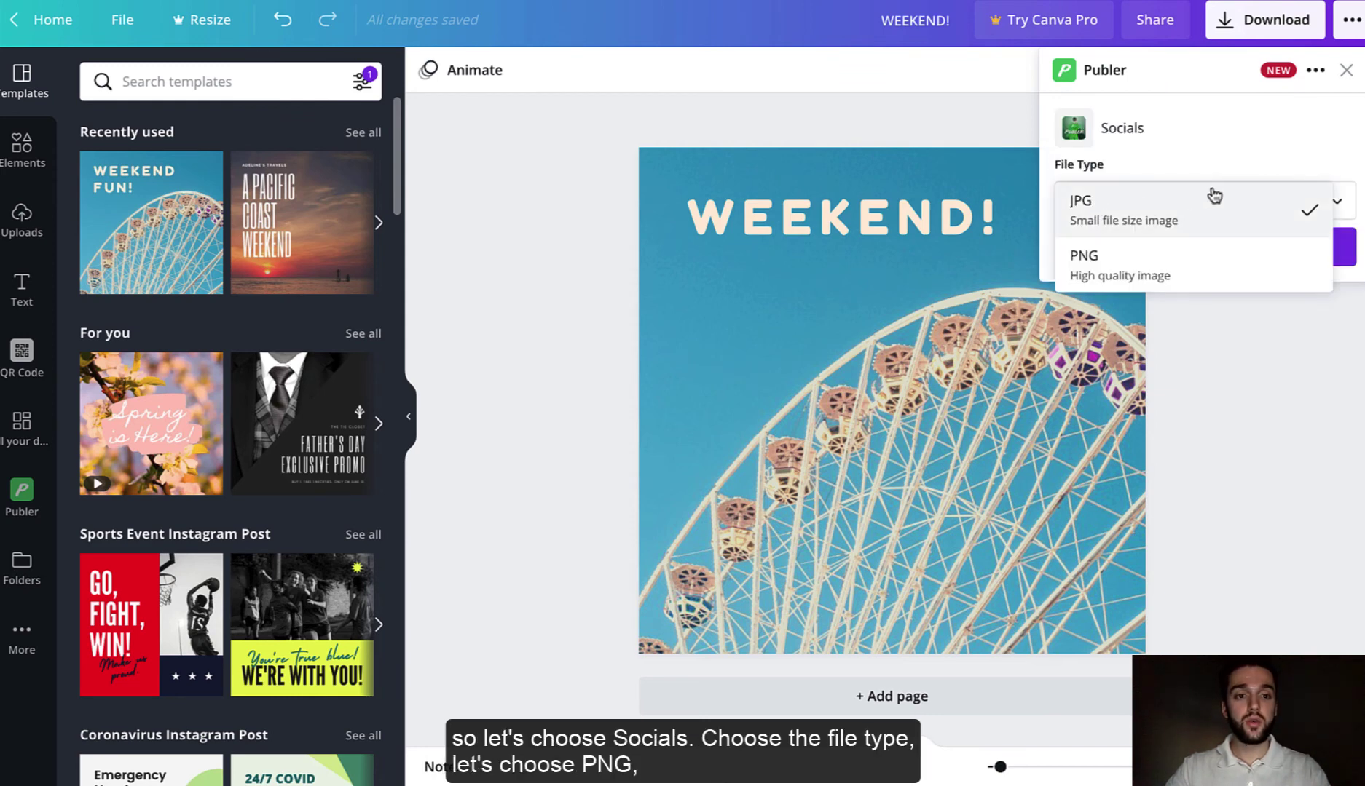
pyautogui.click(1177, 271)
pyautogui.click(1122, 250)
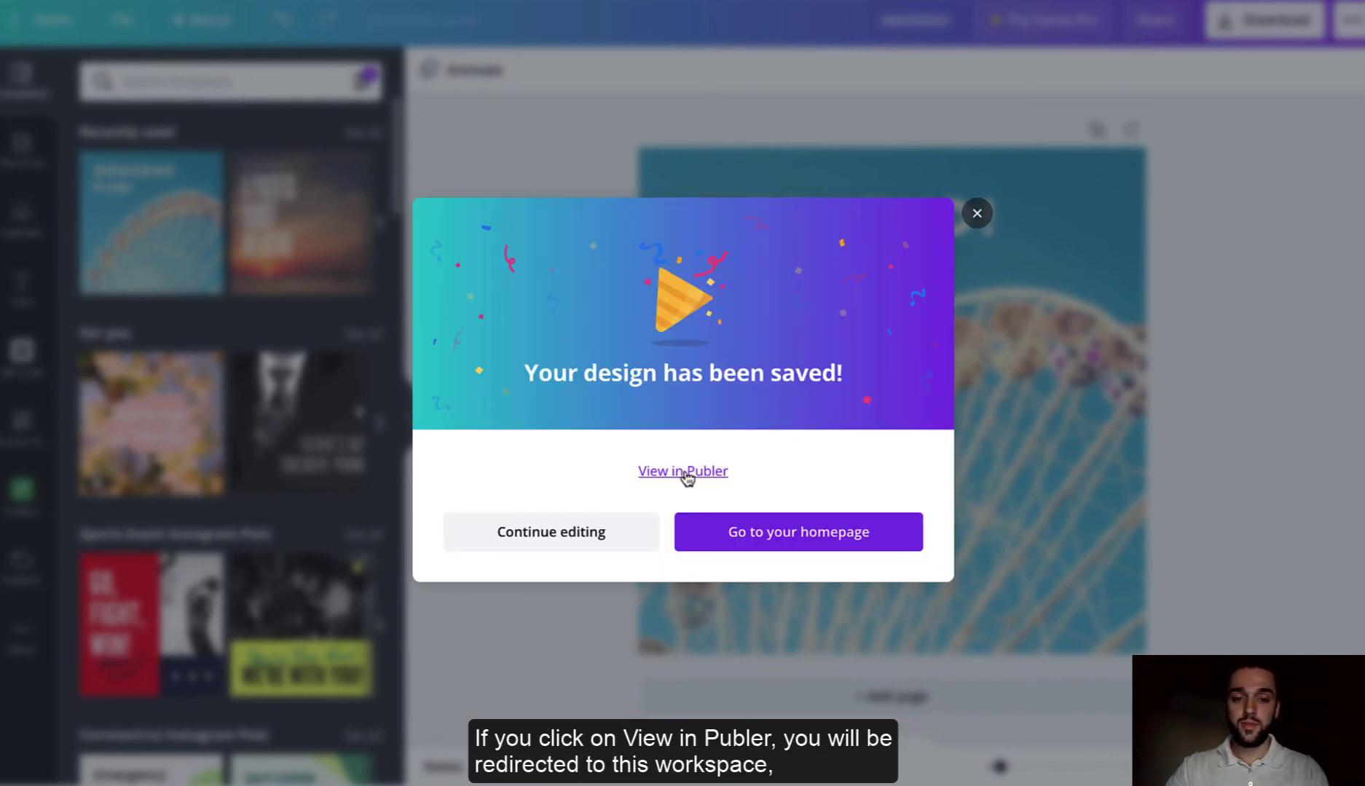
# - In Publer's media library, filter to Canva images and select the WEEKEND! and #TGIF designs
pyautogui.click(683, 474)
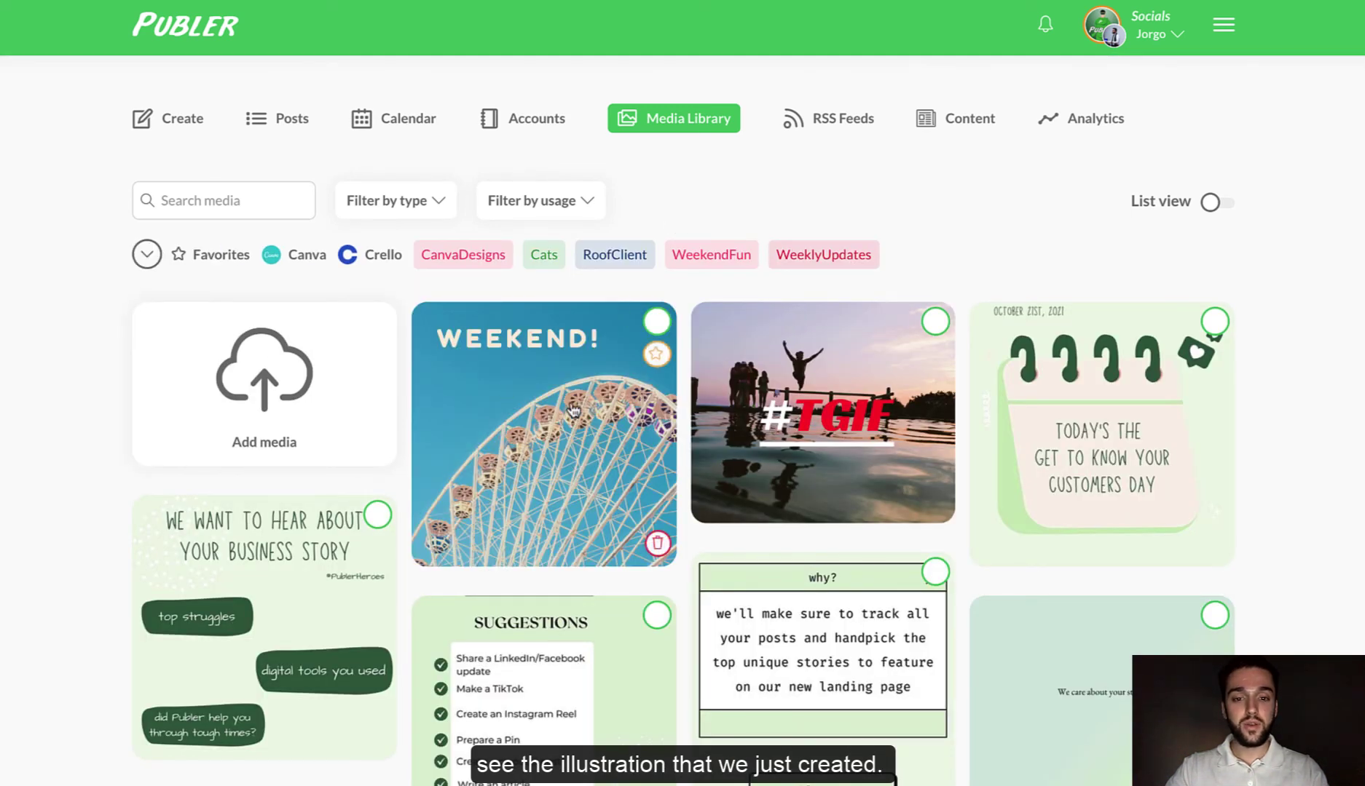
pyautogui.click(298, 261)
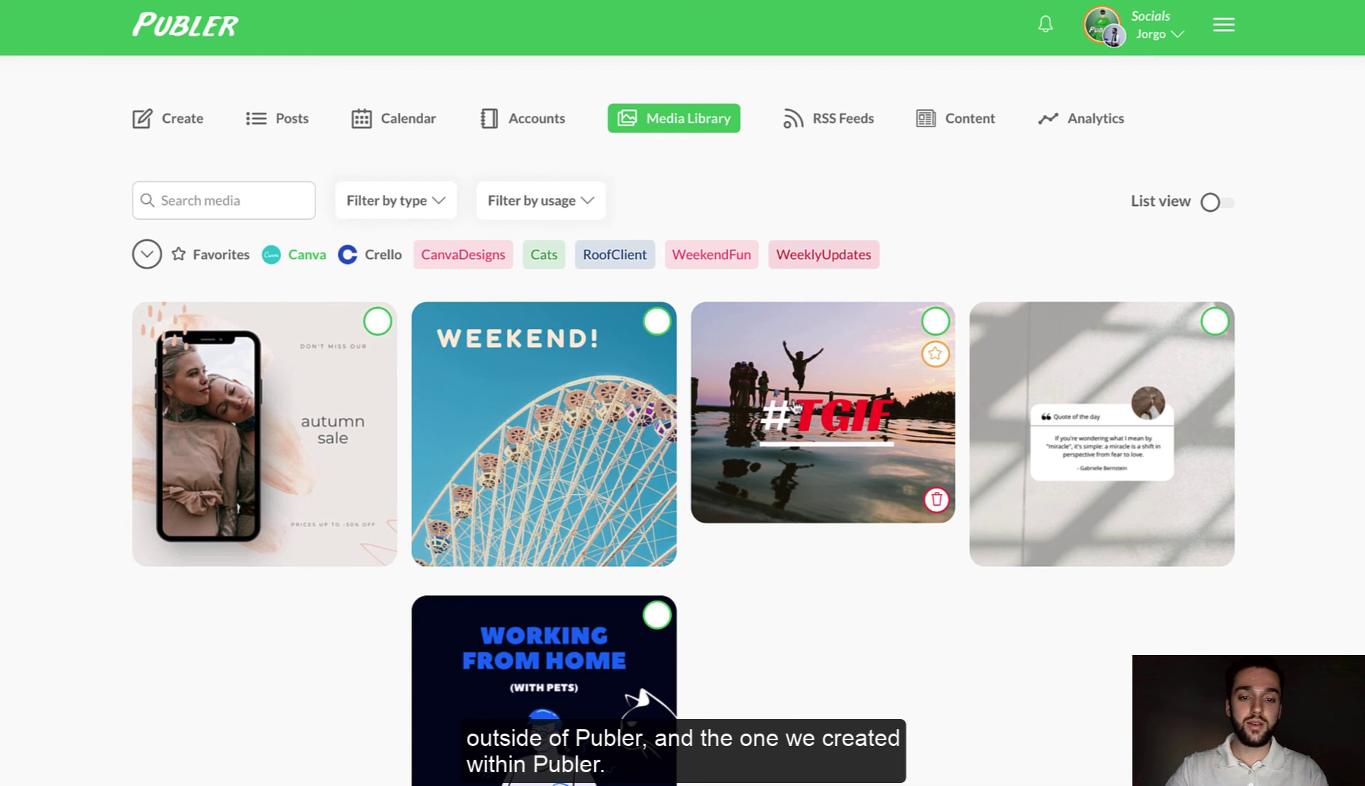
pyautogui.click(657, 323)
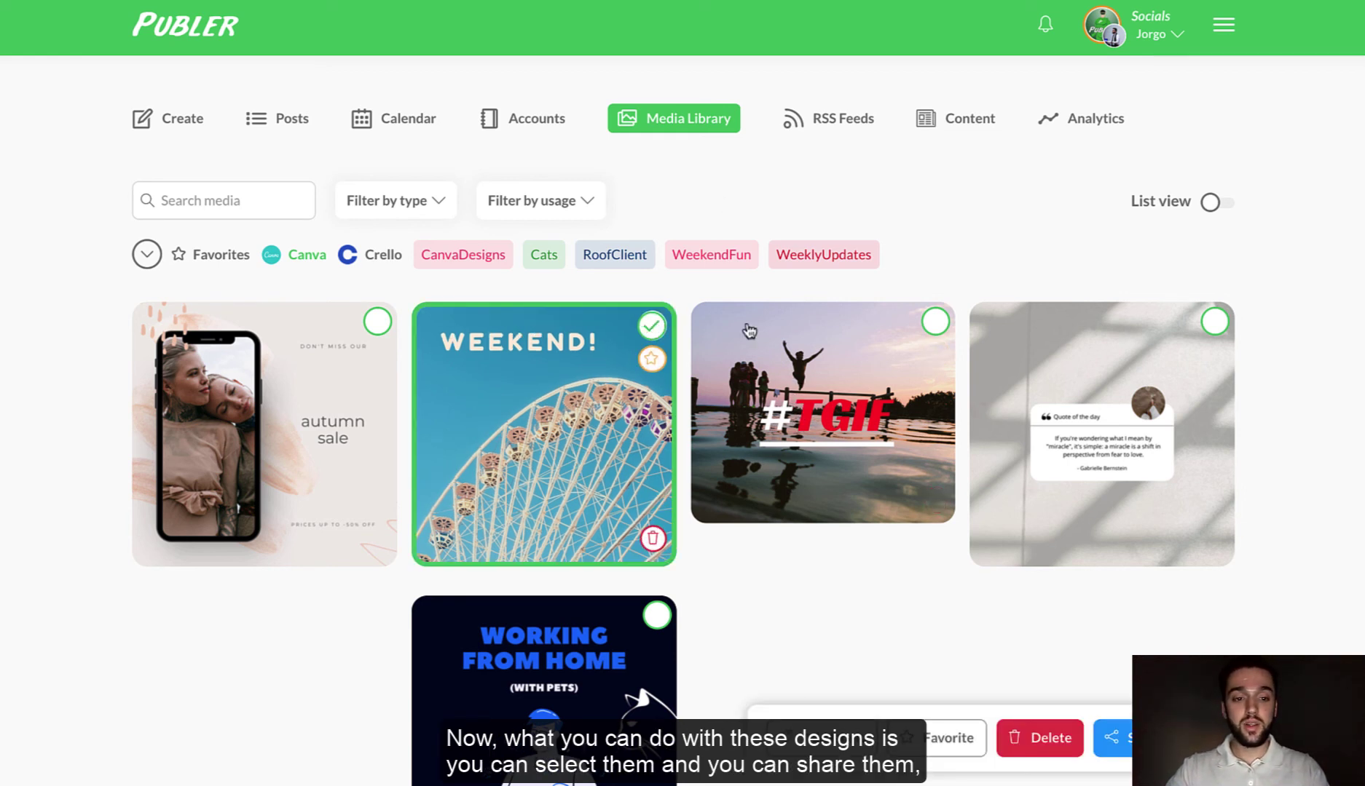
pyautogui.click(936, 321)
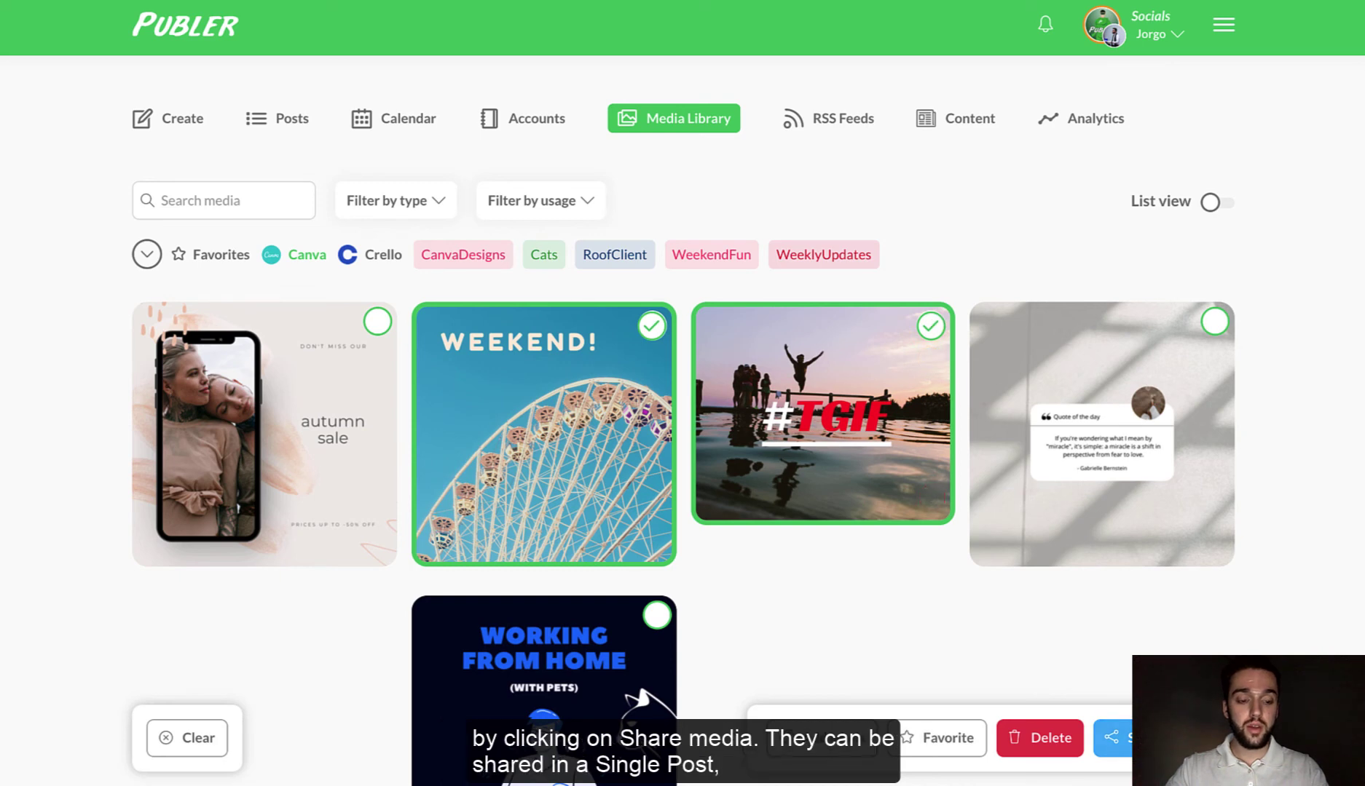
# - Share the two selected designs as multiple posts and expand the first post
pyautogui.click(1112, 738)
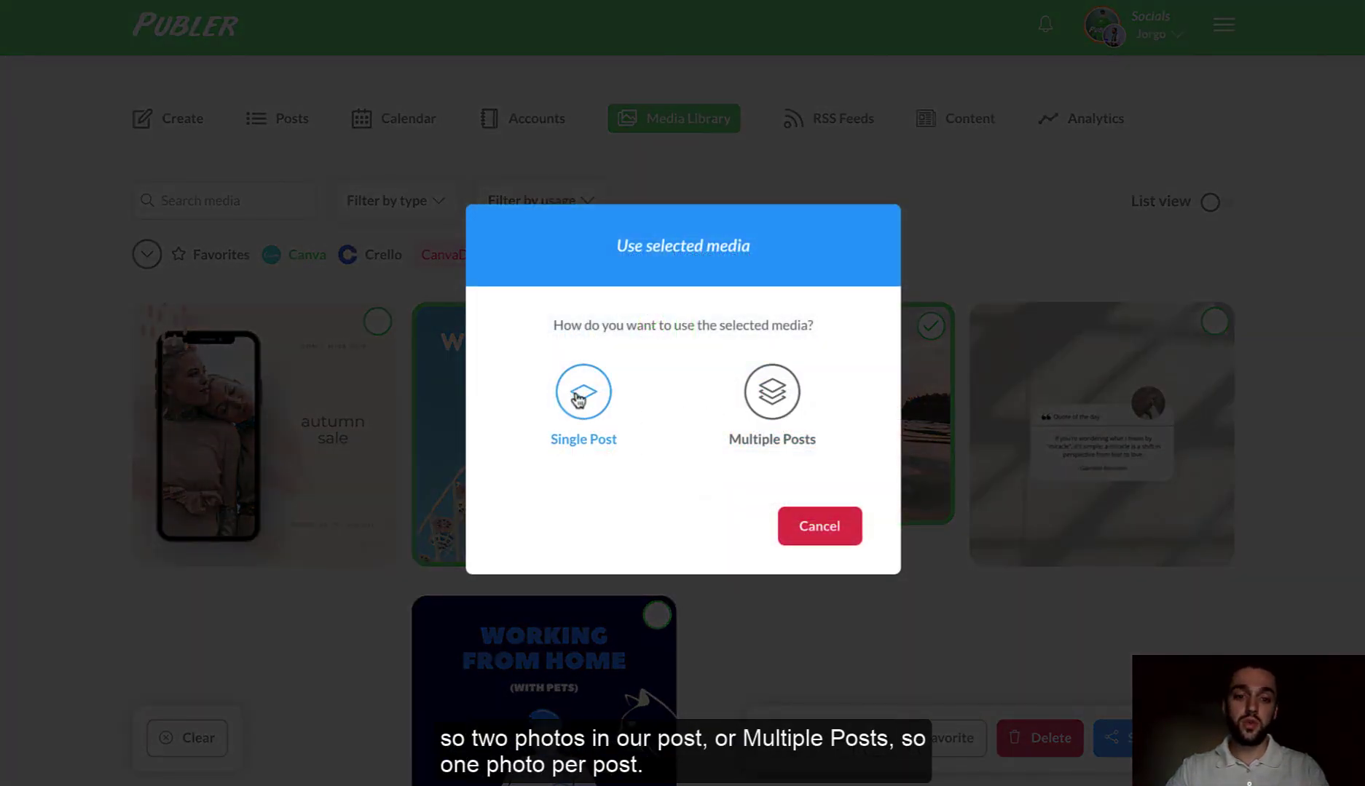
pyautogui.click(773, 394)
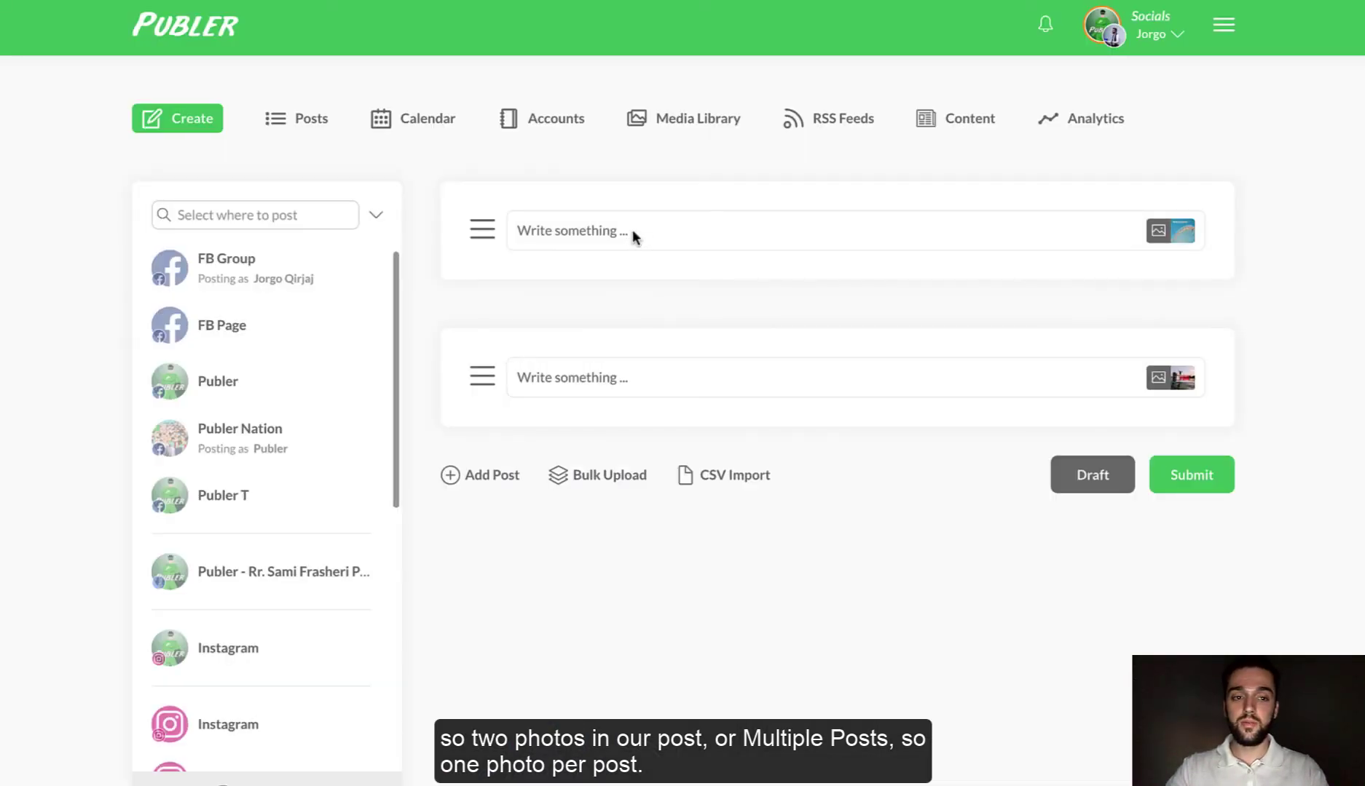
pyautogui.click(632, 232)
# - Caption the two image posts 'First post!' and '2nd post!'
pyautogui.write('First post!')
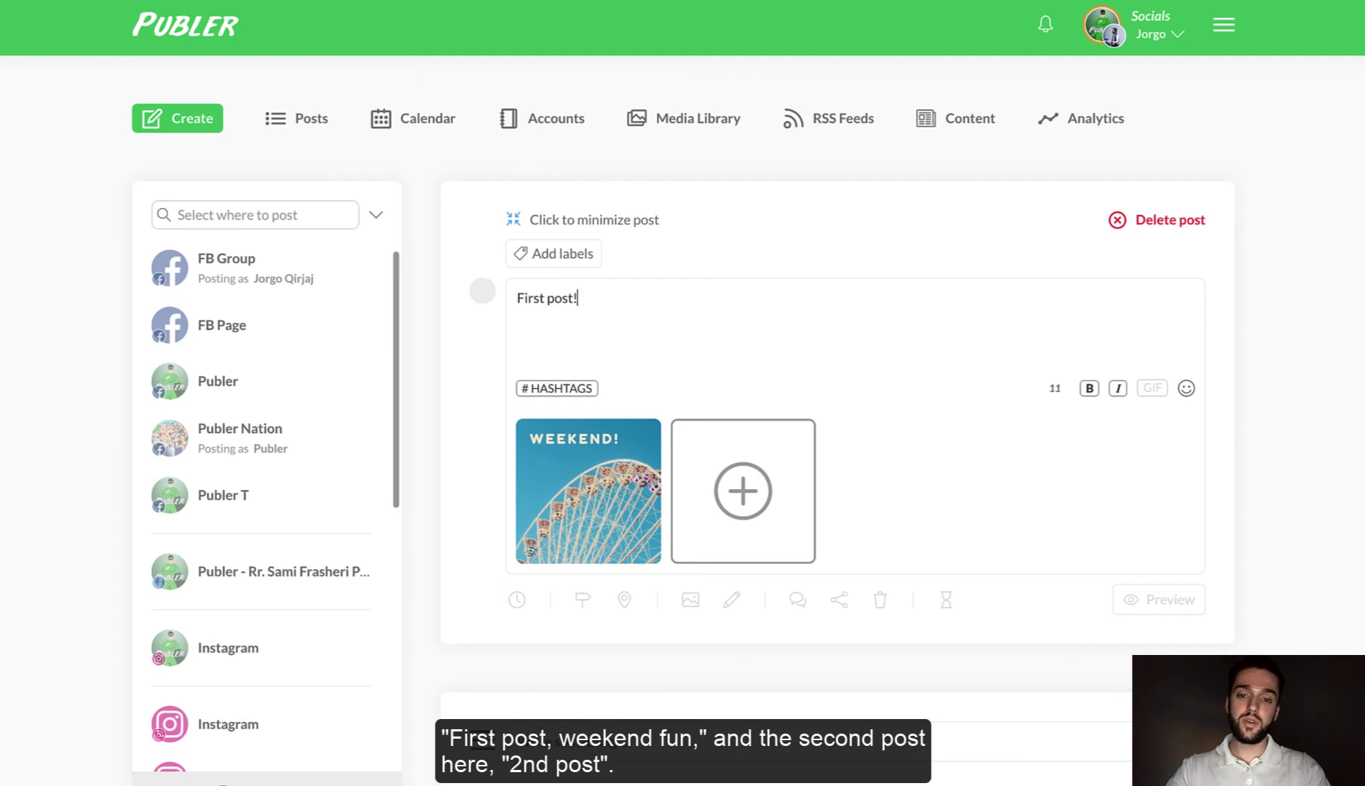
pyautogui.scroll(-4, 592, 445)
pyautogui.click(578, 481)
pyautogui.click(581, 215)
pyautogui.write('@')
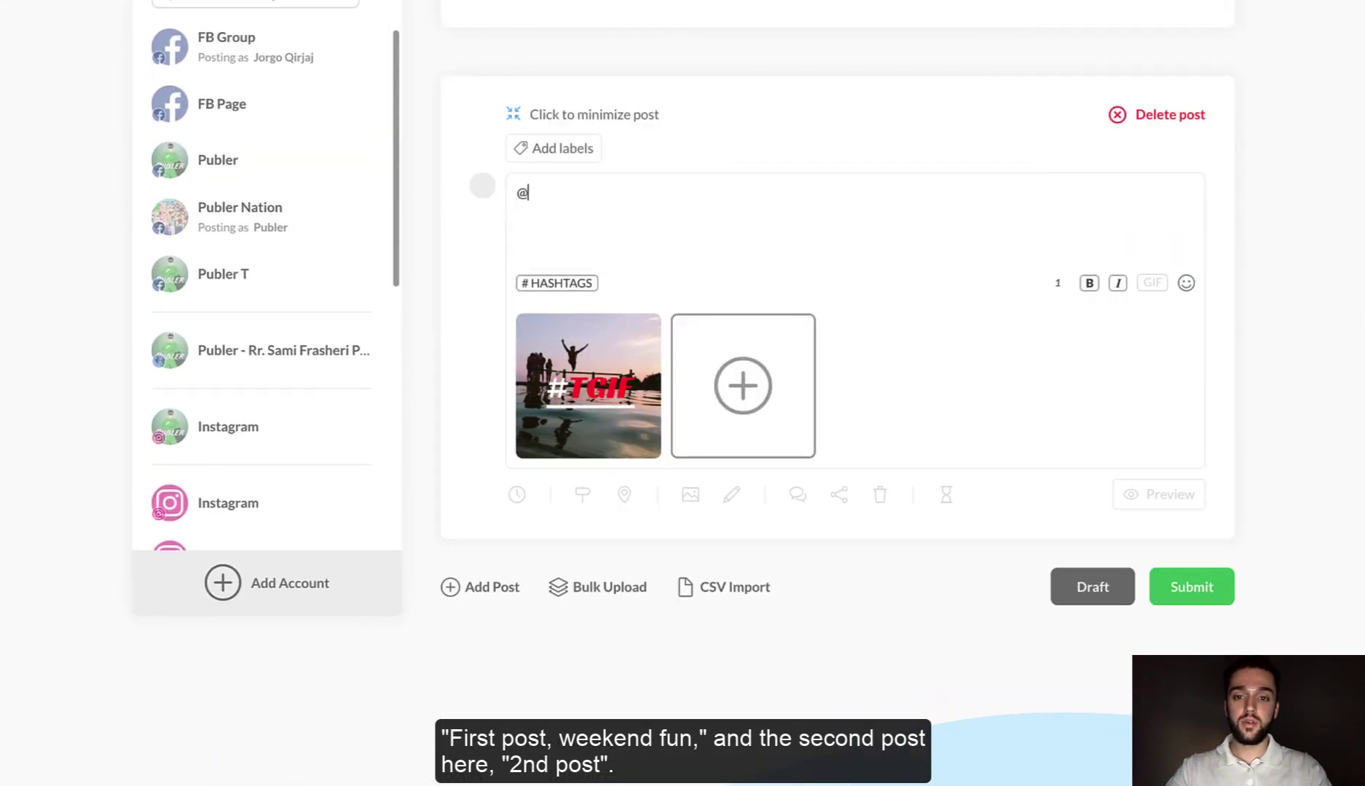
pyautogui.press('BackSpace')
pyautogui.write('2nd post')
pyautogui.scroll(3, 564, 116)
pyautogui.write('!')
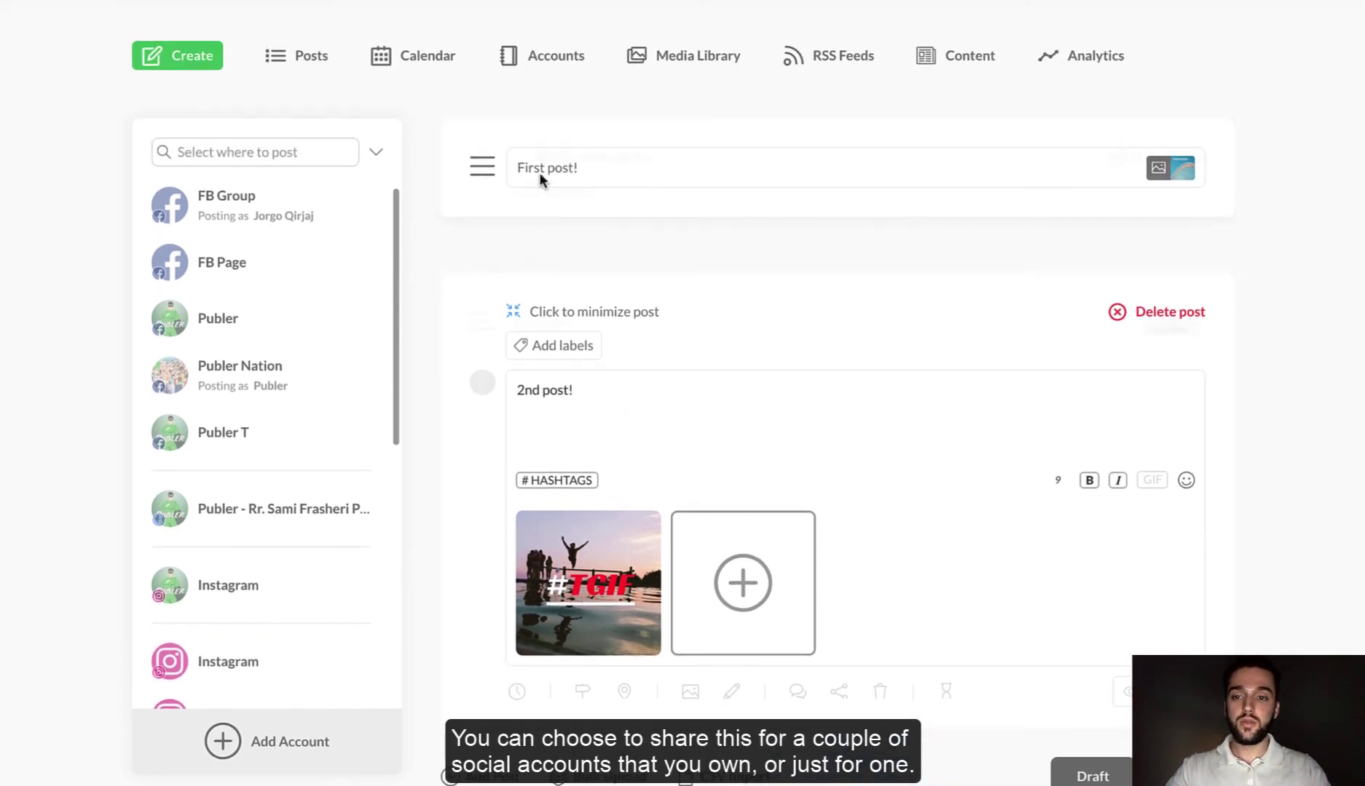
# - Send the first post to FB Group and Instagram, then reopen the '2nd post!' post
pyautogui.click(441, 203)
pyautogui.click(175, 197)
pyautogui.scroll(-2, 229, 466)
pyautogui.click(222, 586)
pyautogui.scroll(2, 291, 451)
pyautogui.scroll(-2, 589, 276)
pyautogui.scroll(-1, 604, 462)
pyautogui.click(597, 540)
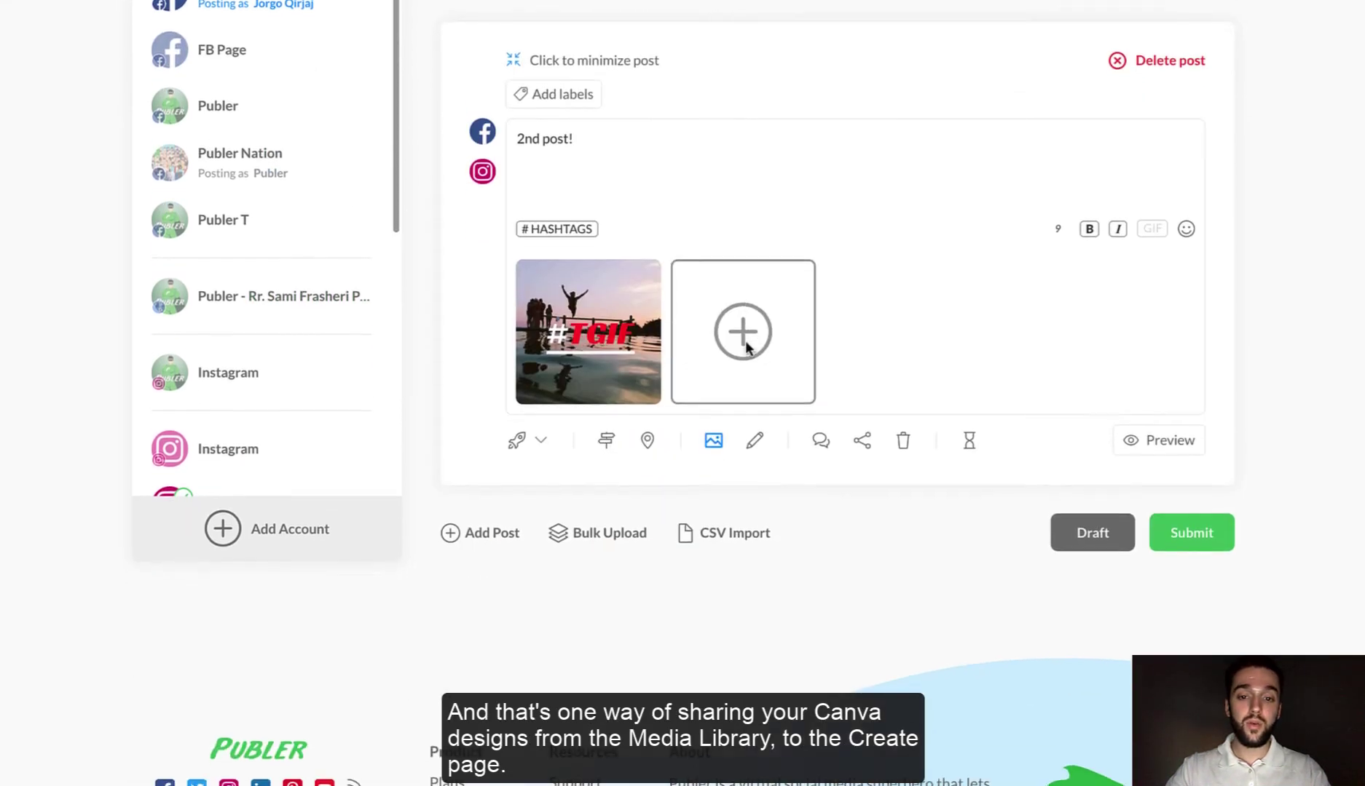
pyautogui.scroll(4, 745, 341)
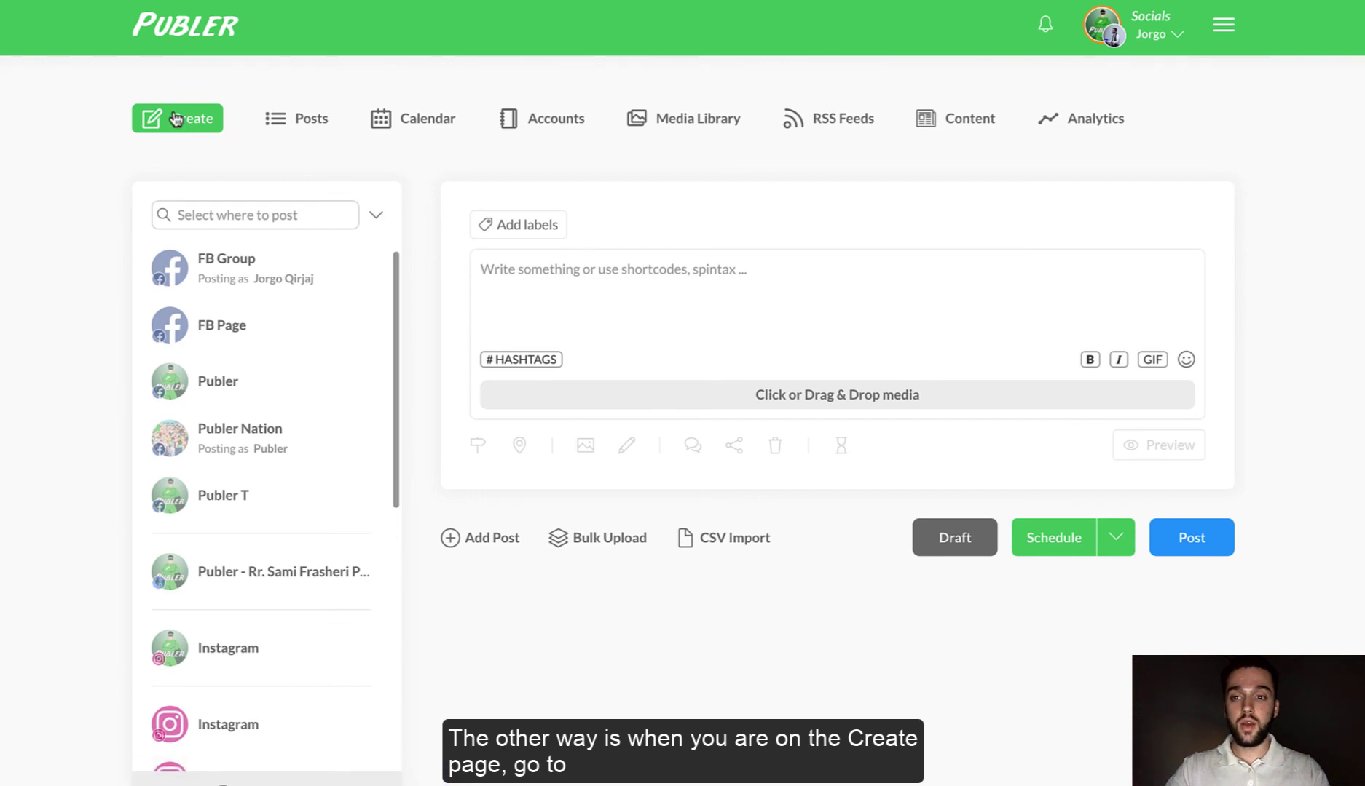
# - From the media Library filtered to Canva, attach the WEEKEND! and #TGIF designs to the post
pyautogui.click(852, 401)
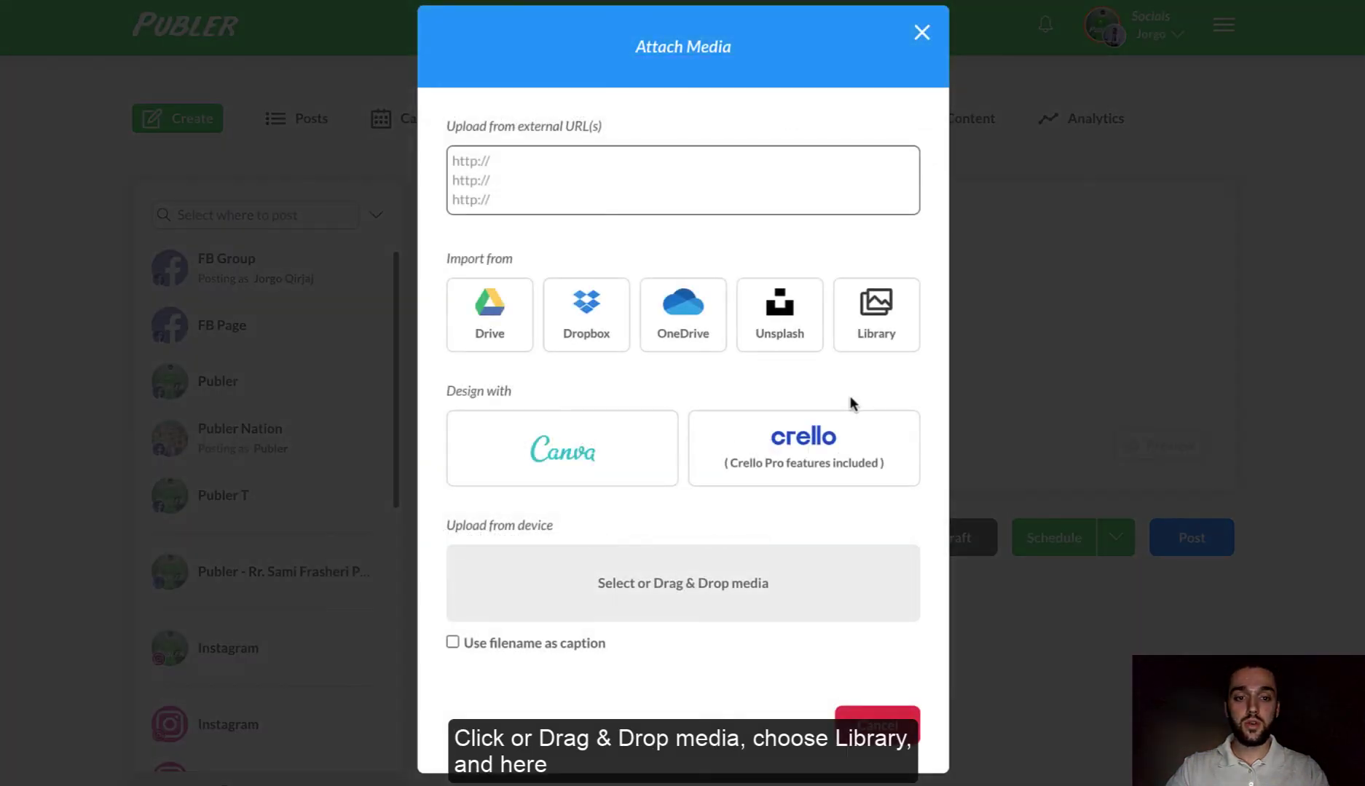
pyautogui.click(877, 320)
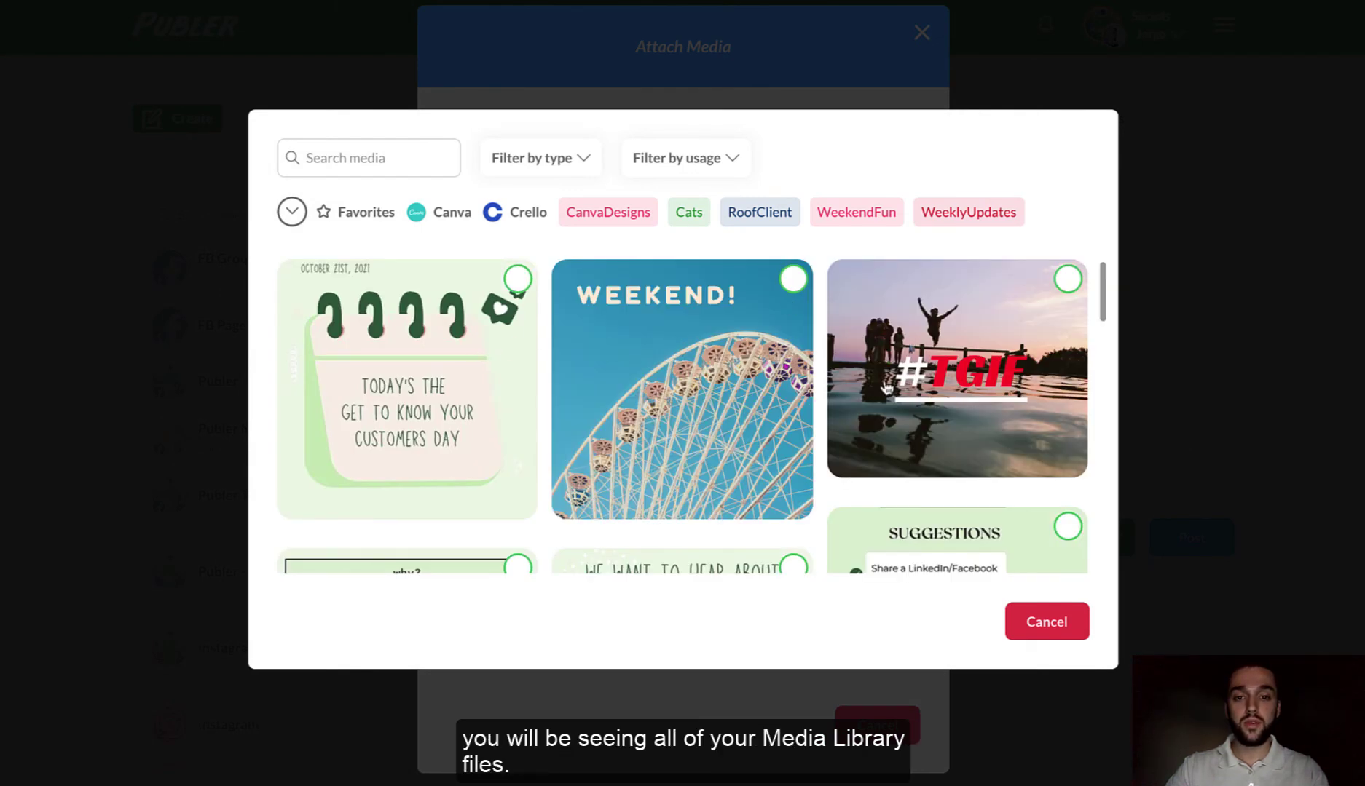
pyautogui.click(447, 218)
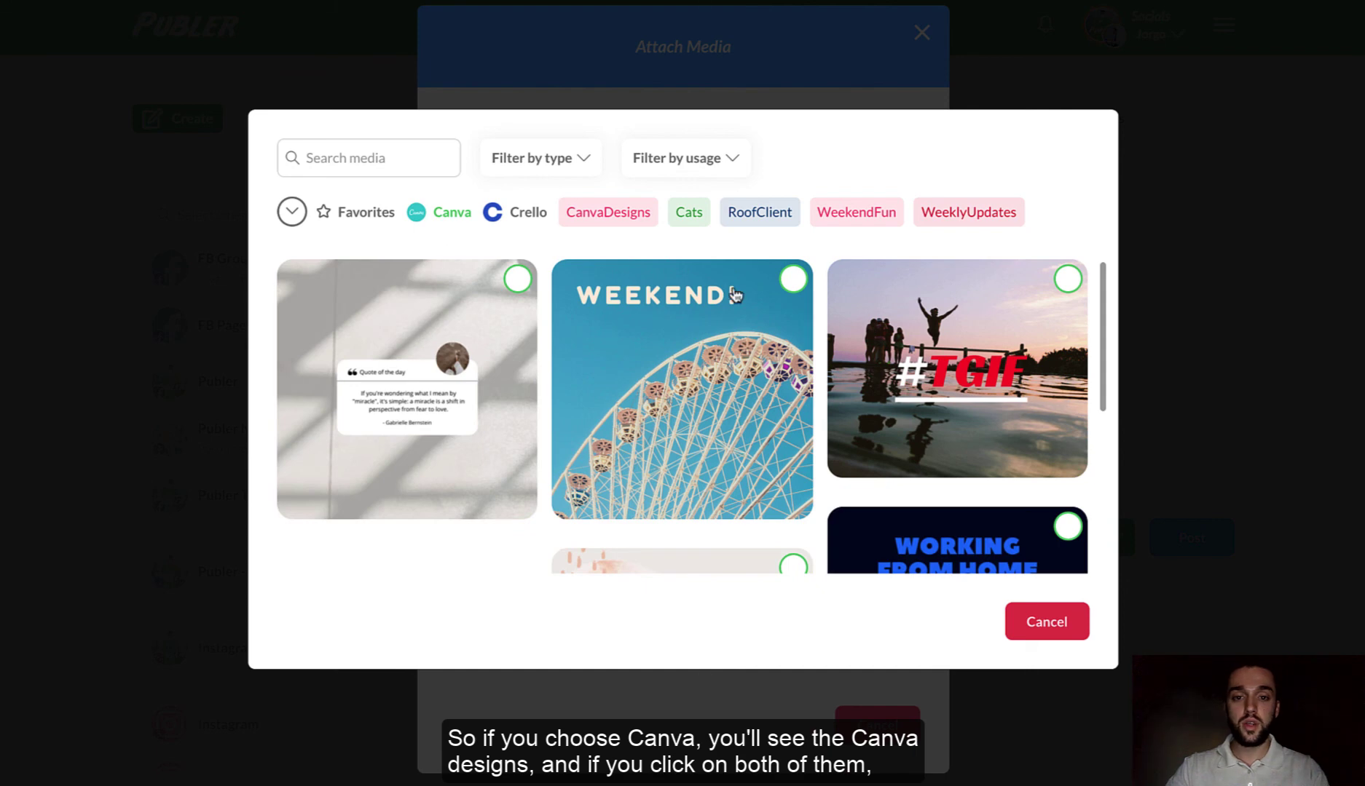
pyautogui.click(793, 279)
pyautogui.click(1064, 282)
pyautogui.click(1035, 624)
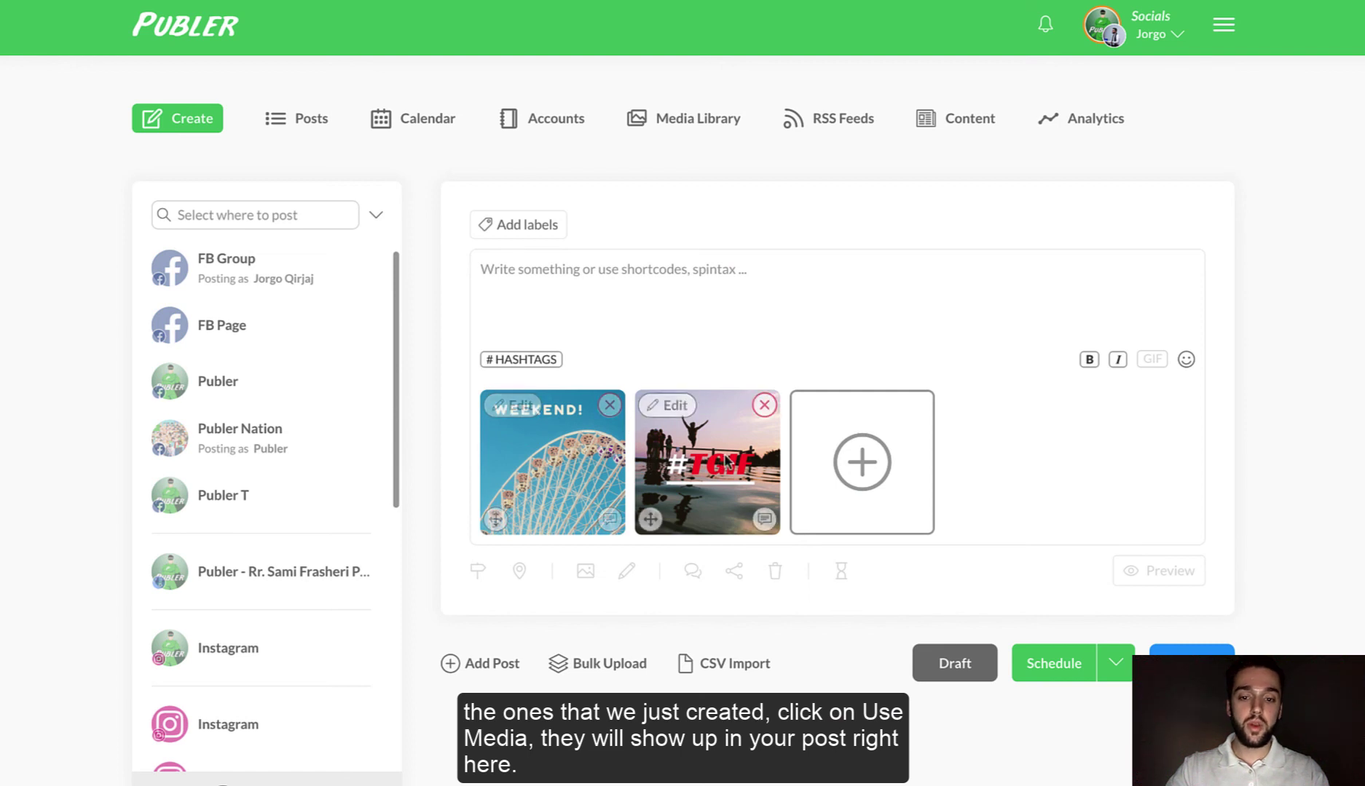
# - Caption the post 'Weekend post!' and target FB Group
pyautogui.click(576, 289)
pyautogui.write('Weekend')
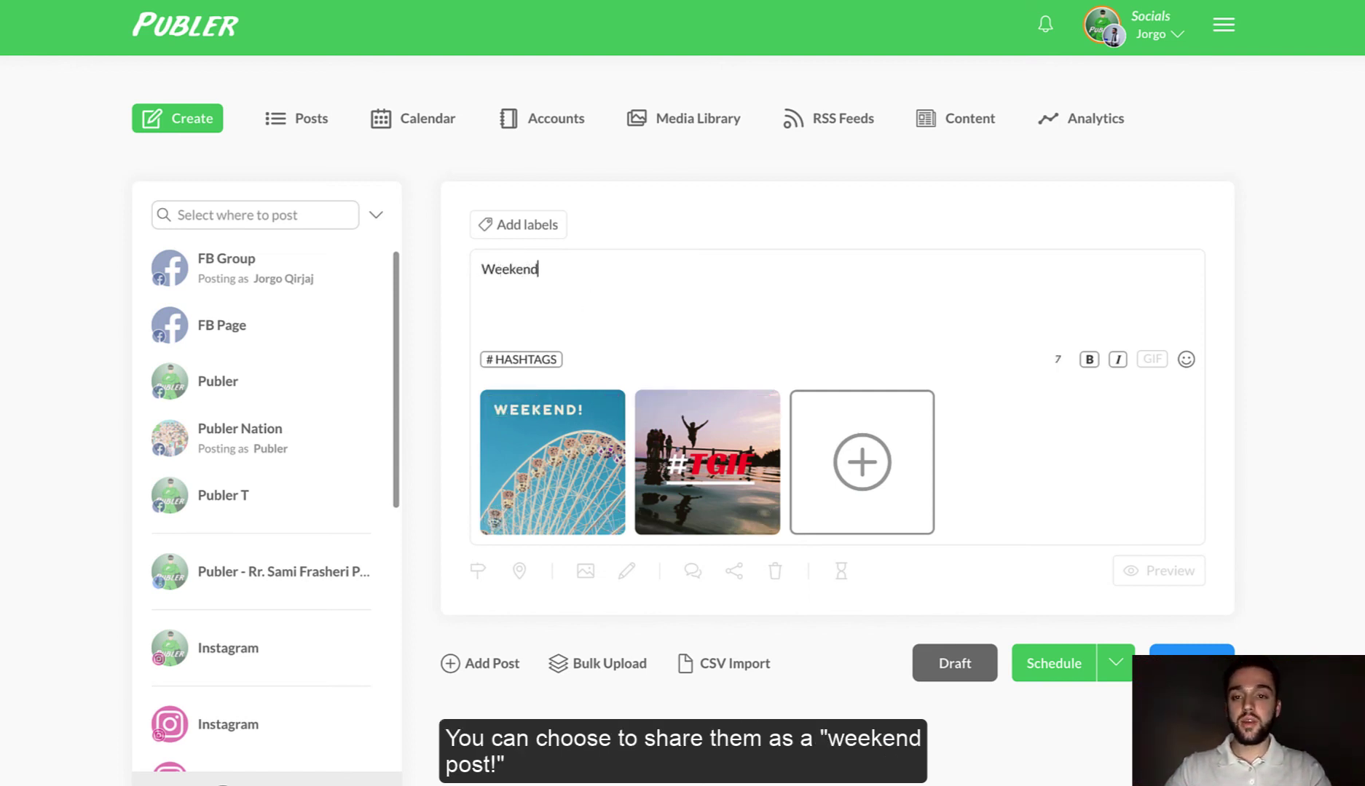
pyautogui.write(' post!')
pyautogui.click(277, 268)
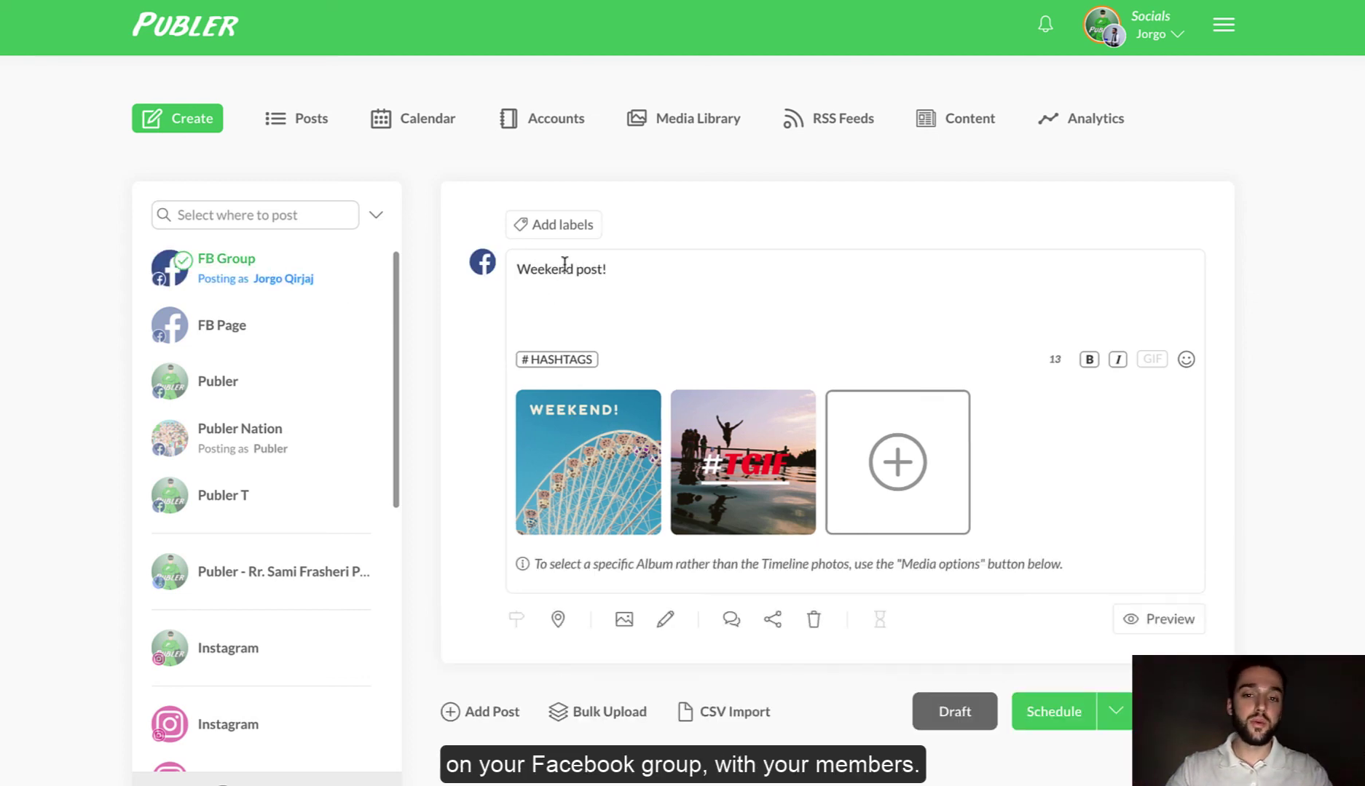
# - Add the CanvaDesigns label to the post, then briefly open and minimise the support chat
pyautogui.click(587, 226)
pyautogui.write('canva')
pyautogui.click(521, 413)
pyautogui.click(822, 519)
pyautogui.scroll(-1, 939, 324)
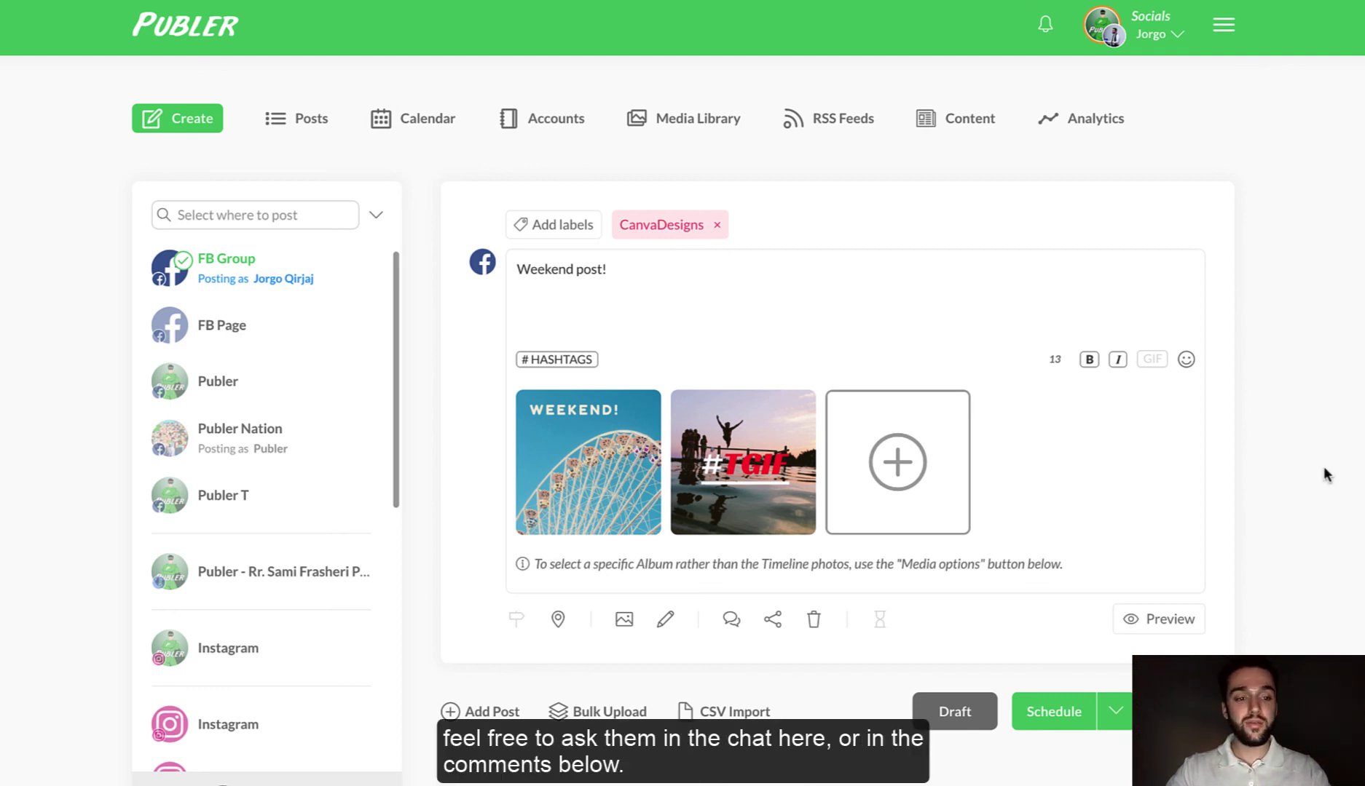
pyautogui.click(1321, 743)
pyautogui.click(1335, 130)
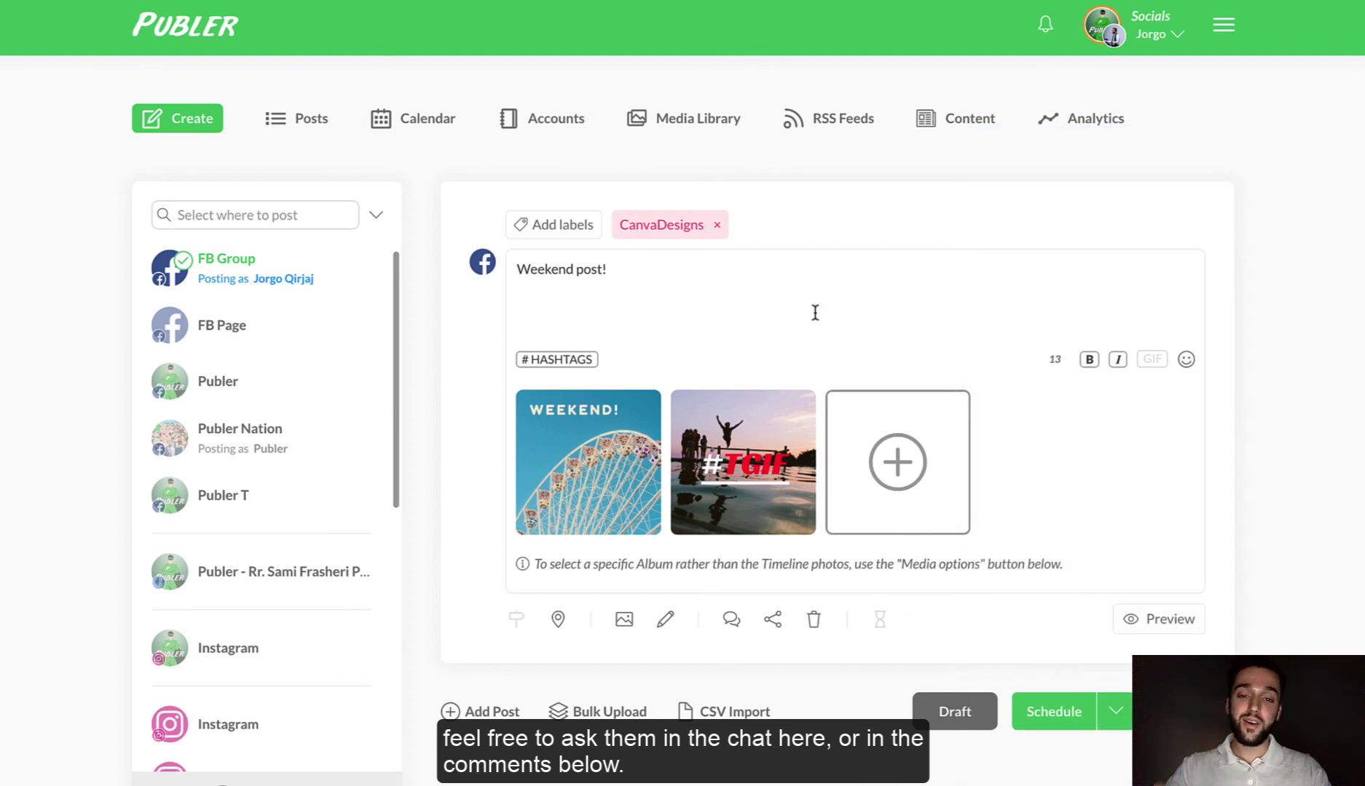